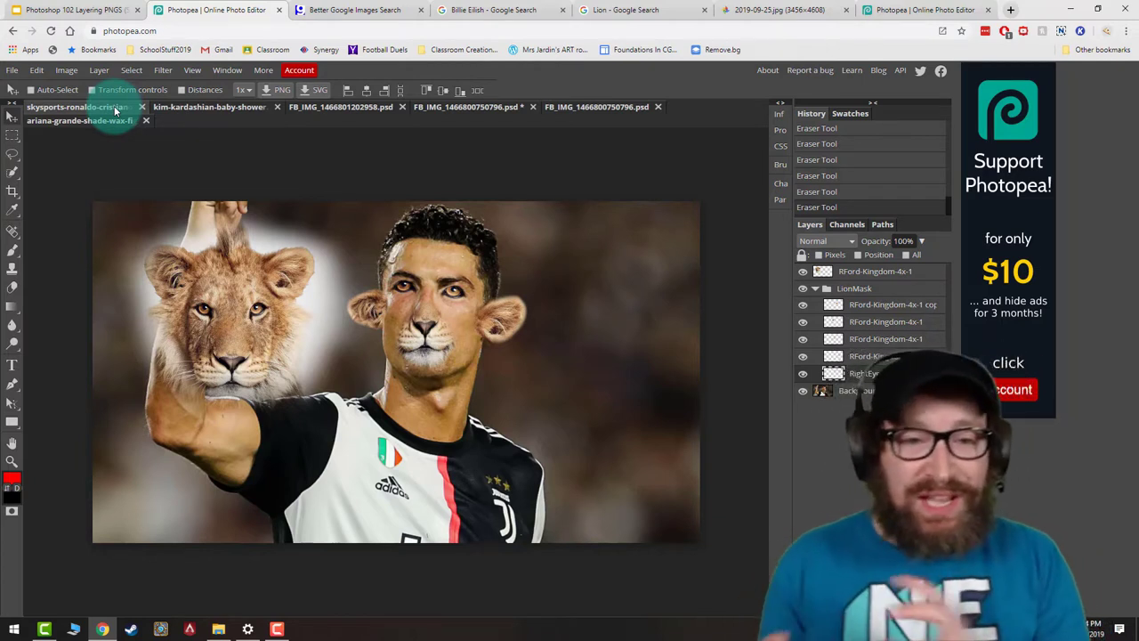
# Compare the Ronaldo and Kardashian composites with their originals by toggling the LionMask folder and Folder 4, with the Kardashian document's Layer 3 hidden.
pyautogui.click(803, 289)
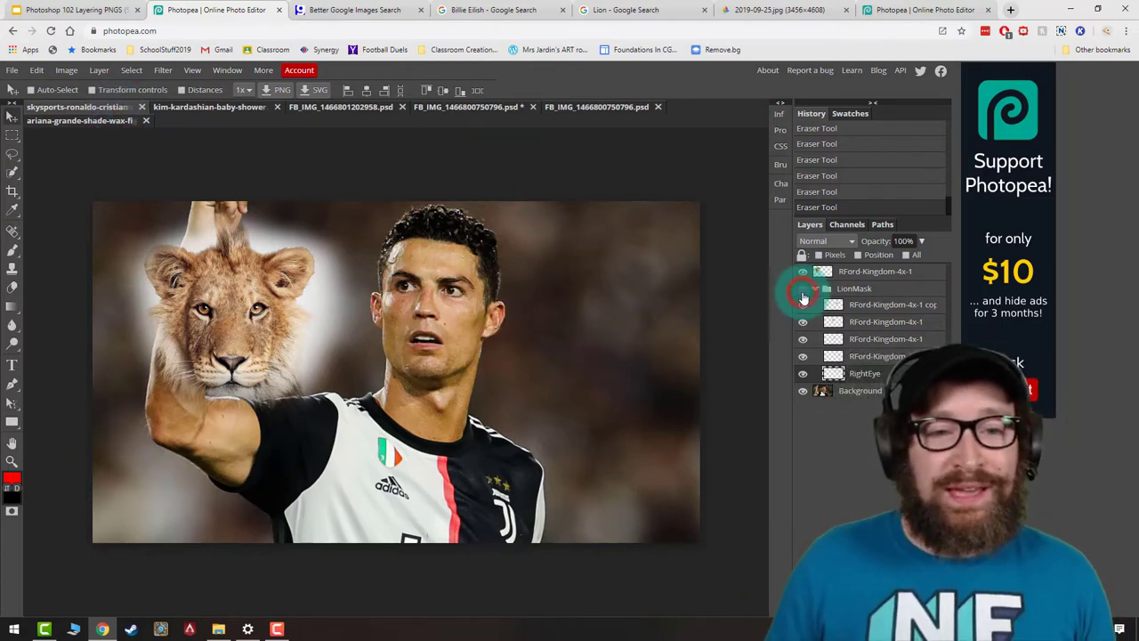
pyautogui.click(802, 292)
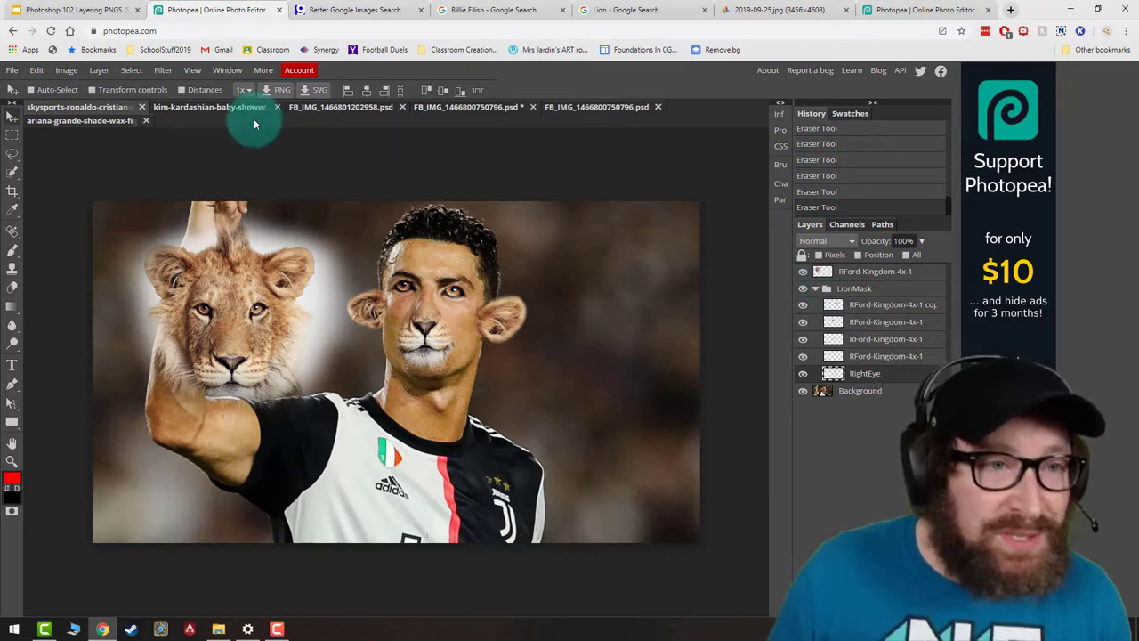
pyautogui.click(209, 107)
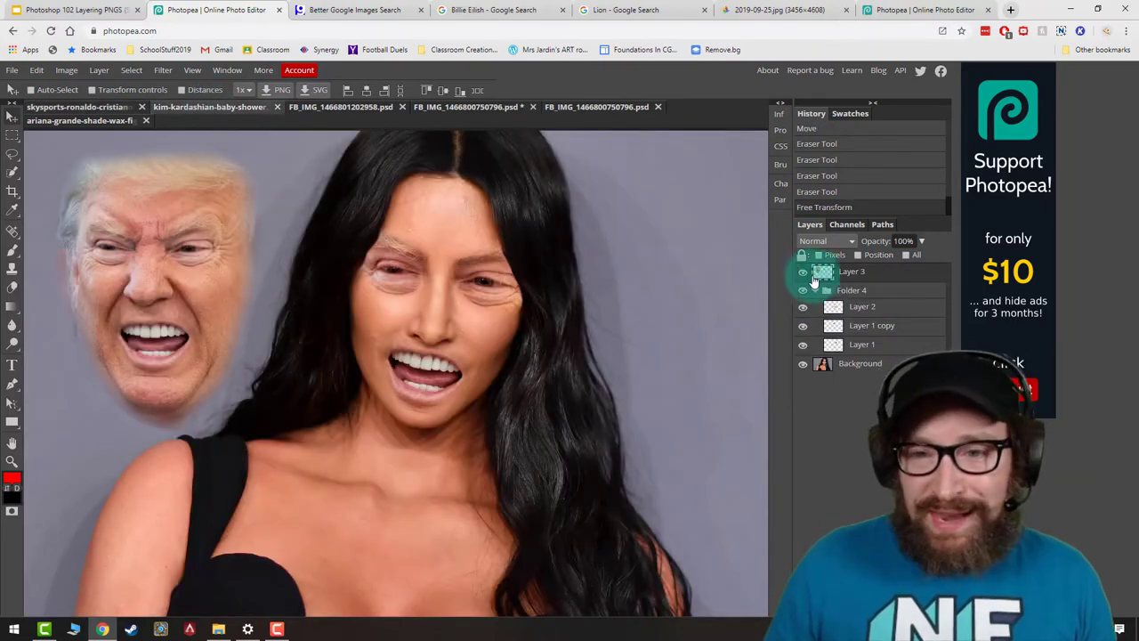
pyautogui.click(803, 274)
pyautogui.click(804, 292)
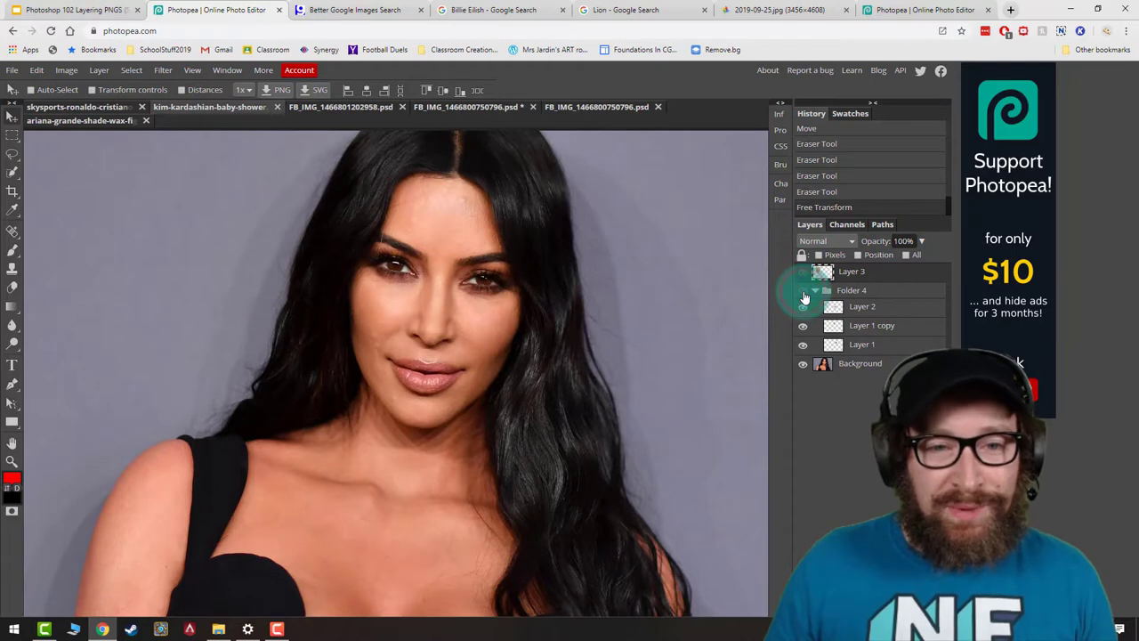
pyautogui.click(804, 292)
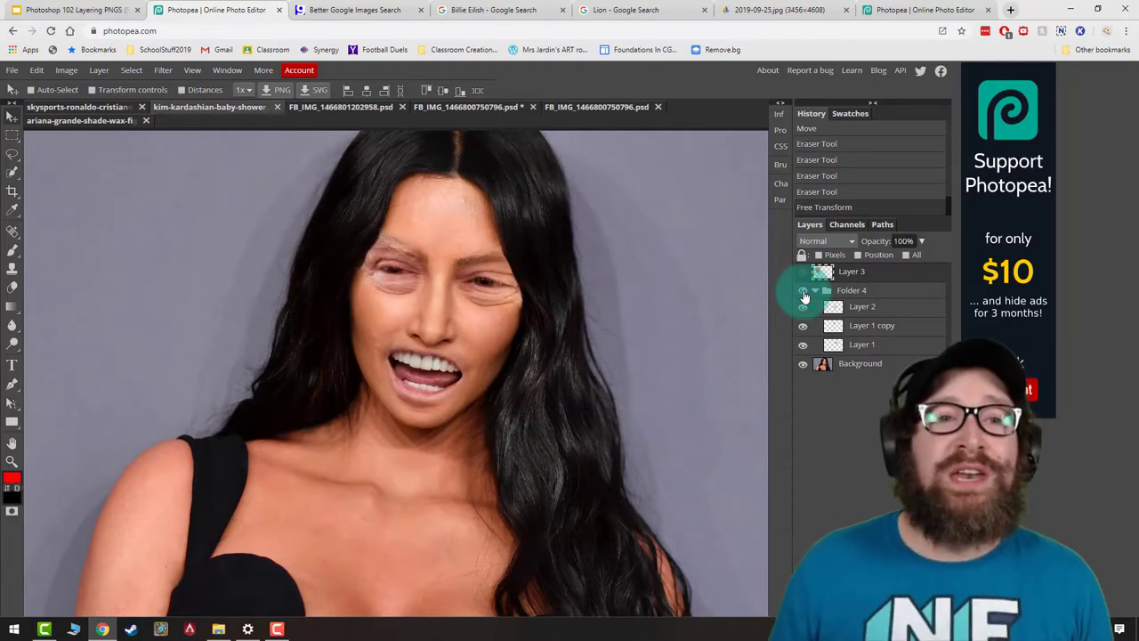
pyautogui.click(354, 108)
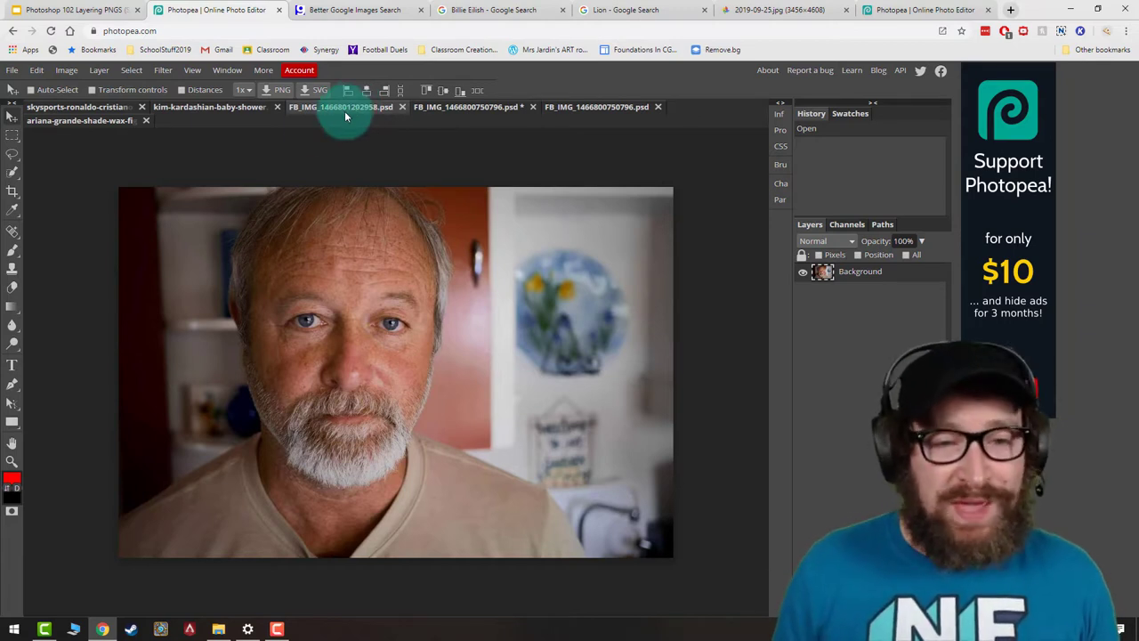
pyautogui.click(497, 108)
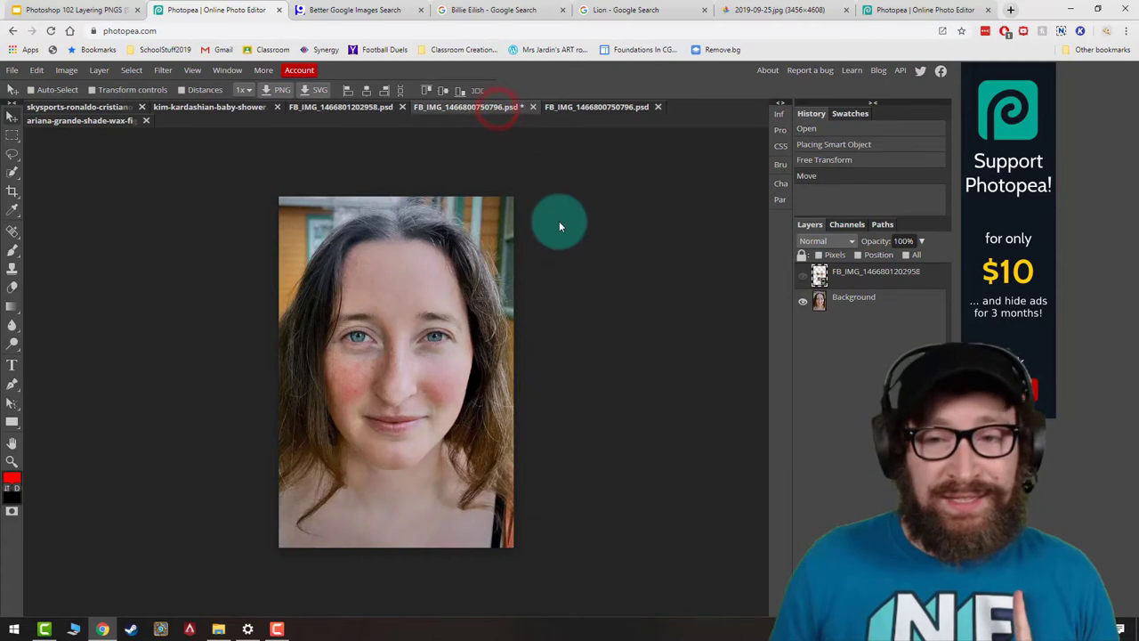
pyautogui.click(803, 277)
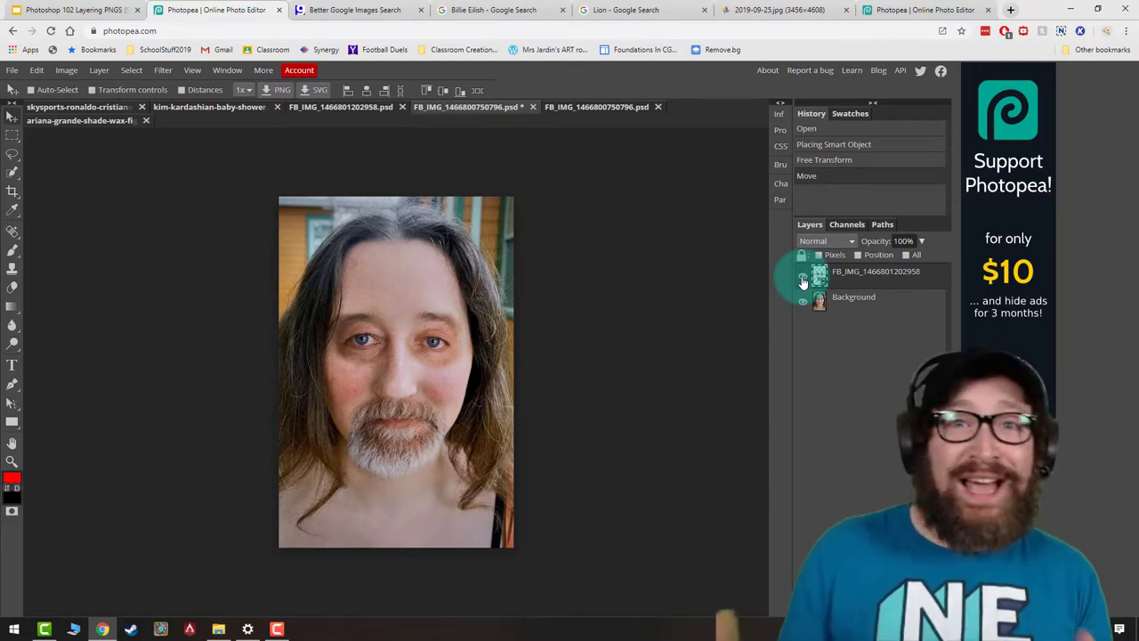
pyautogui.click(652, 189)
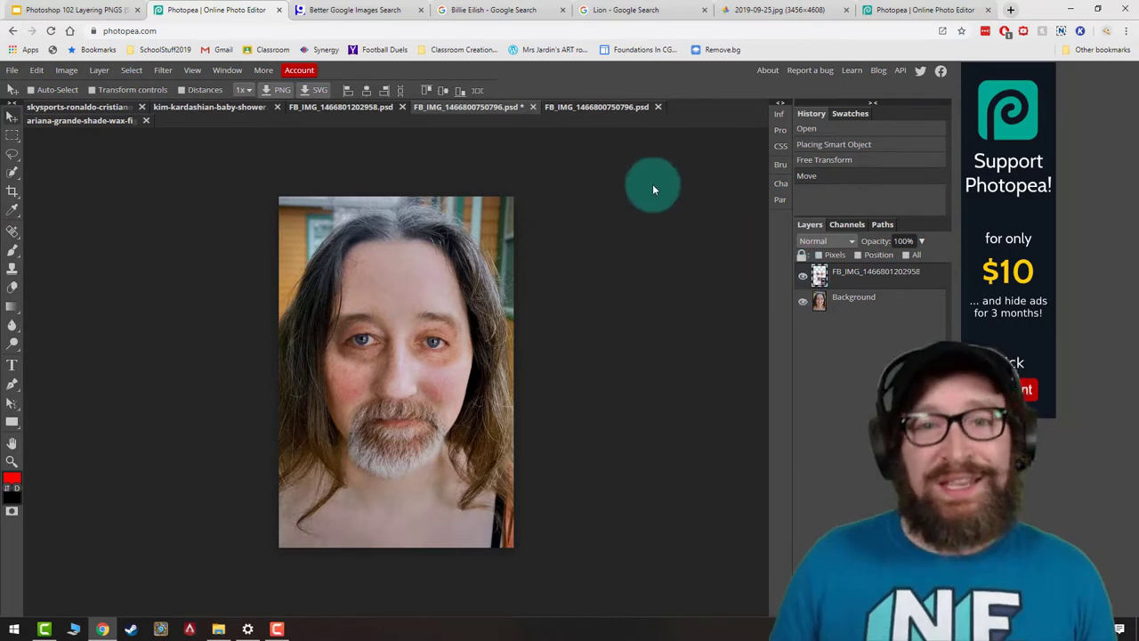
# Toggle the visibility of Folder 4 in the Ariana Grande composite to compare the altered face with the original.
pyautogui.click(604, 106)
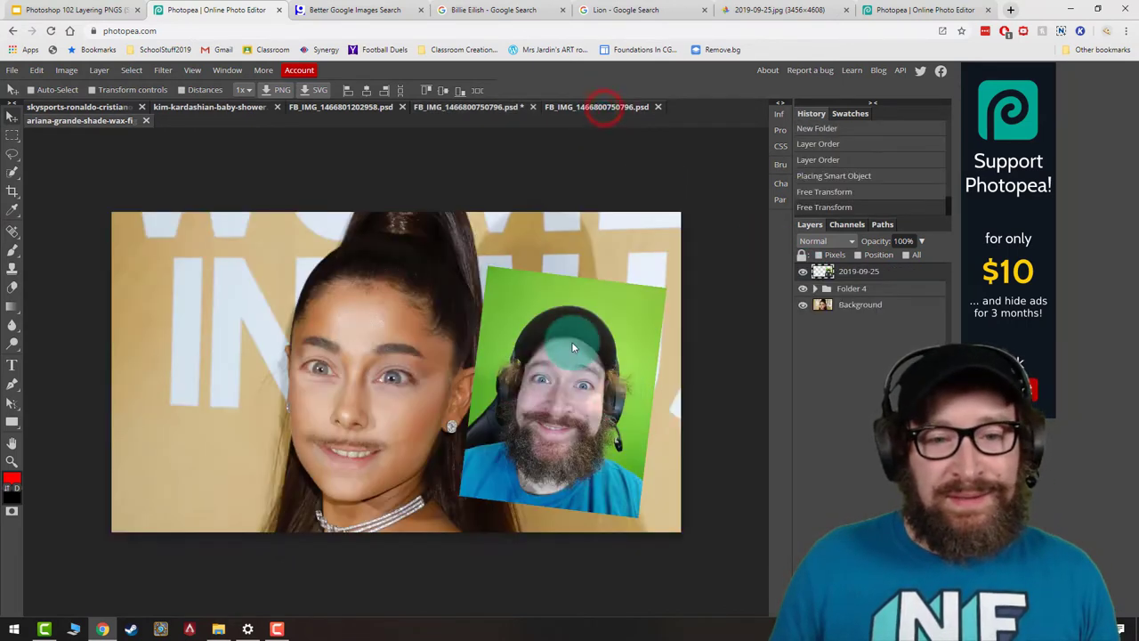
pyautogui.click(802, 289)
pyautogui.click(803, 289)
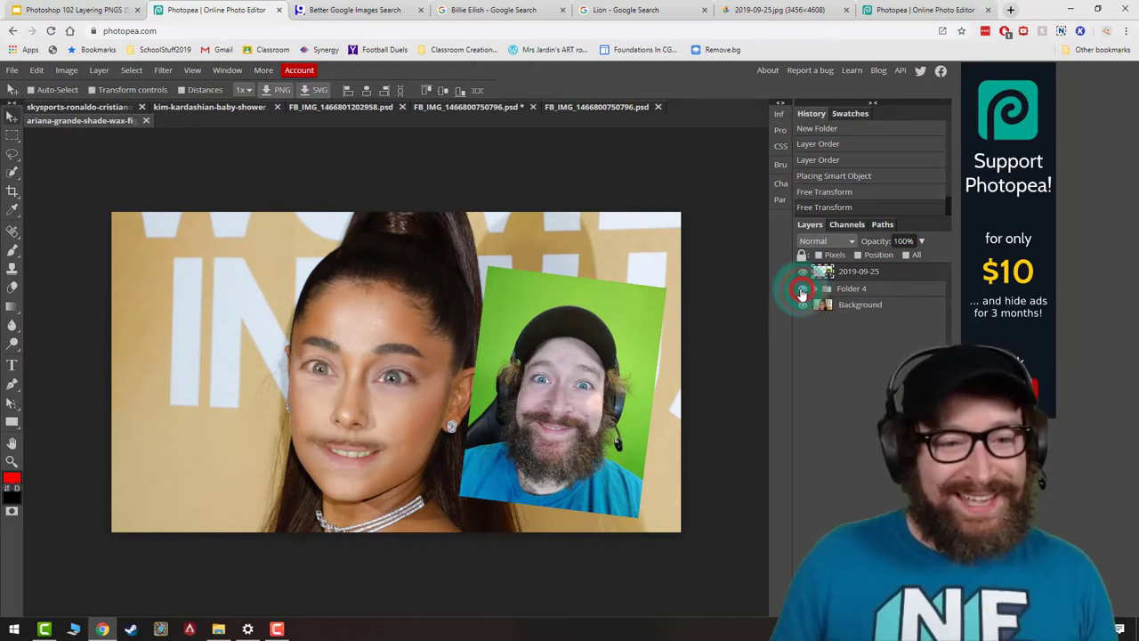
pyautogui.click(803, 289)
pyautogui.click(802, 289)
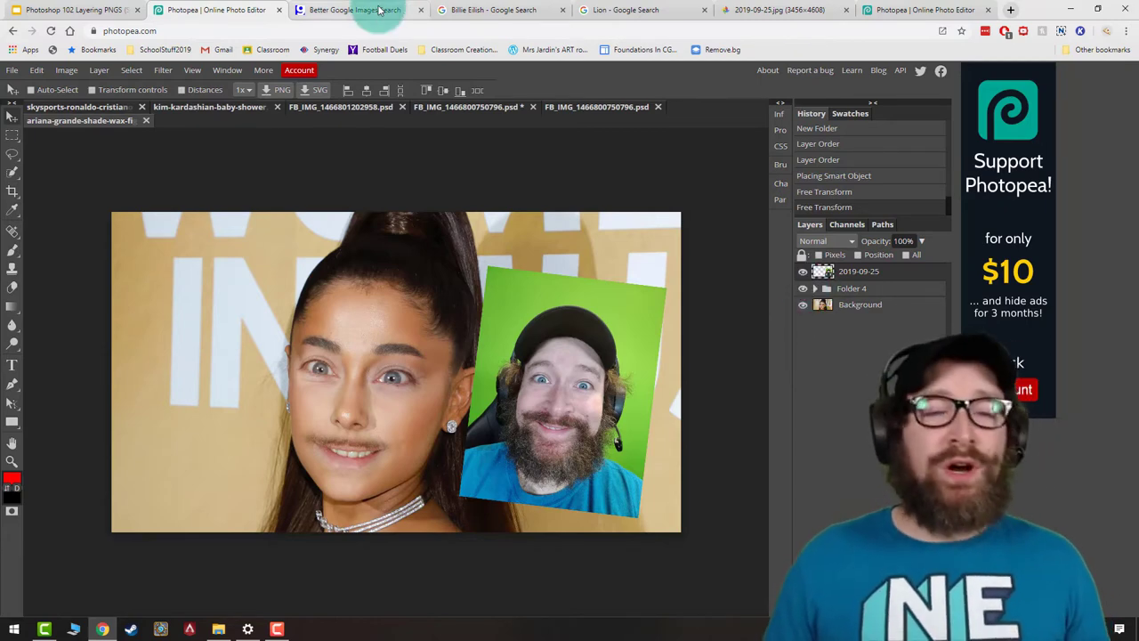
# Review the size filter options for the Billie Eilish image search on Google Images.
pyautogui.click(459, 10)
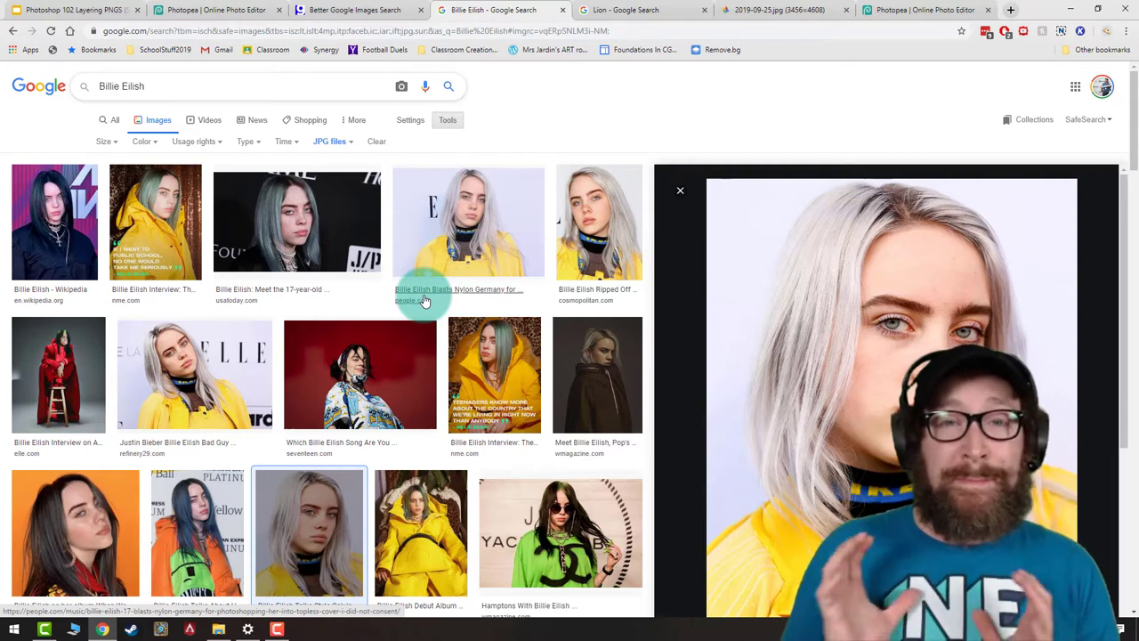
pyautogui.click(105, 140)
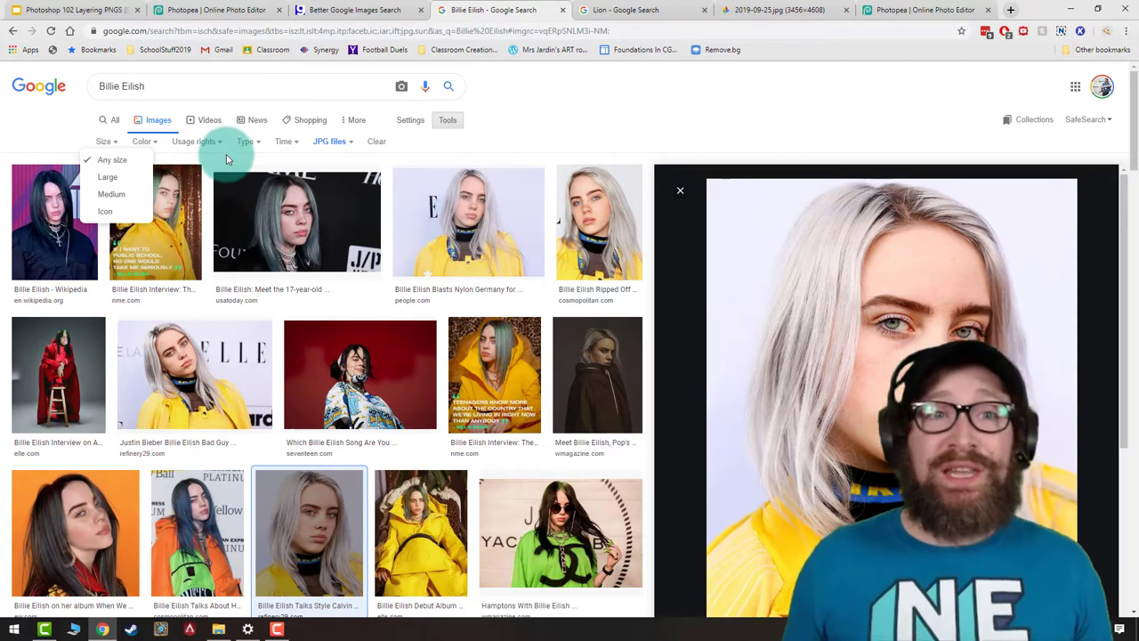
# Switch to gogl.app and choose Min 2MP as the minimum image size for the search.
pyautogui.moveTo(151, 34); pyautogui.dragTo(102, 33)
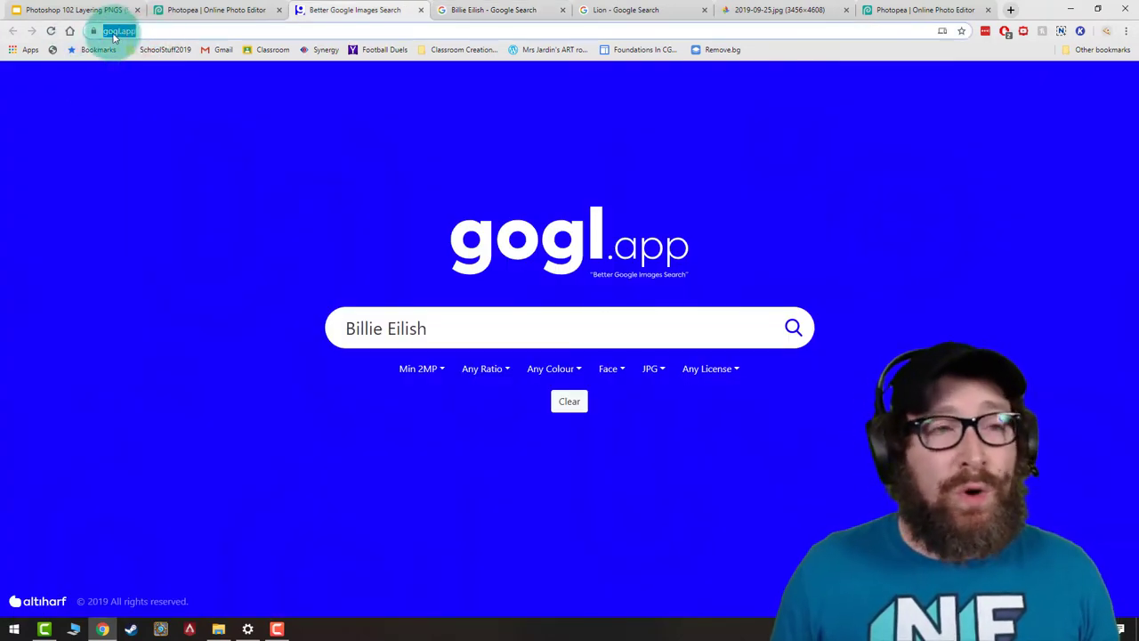
pyautogui.click(421, 369)
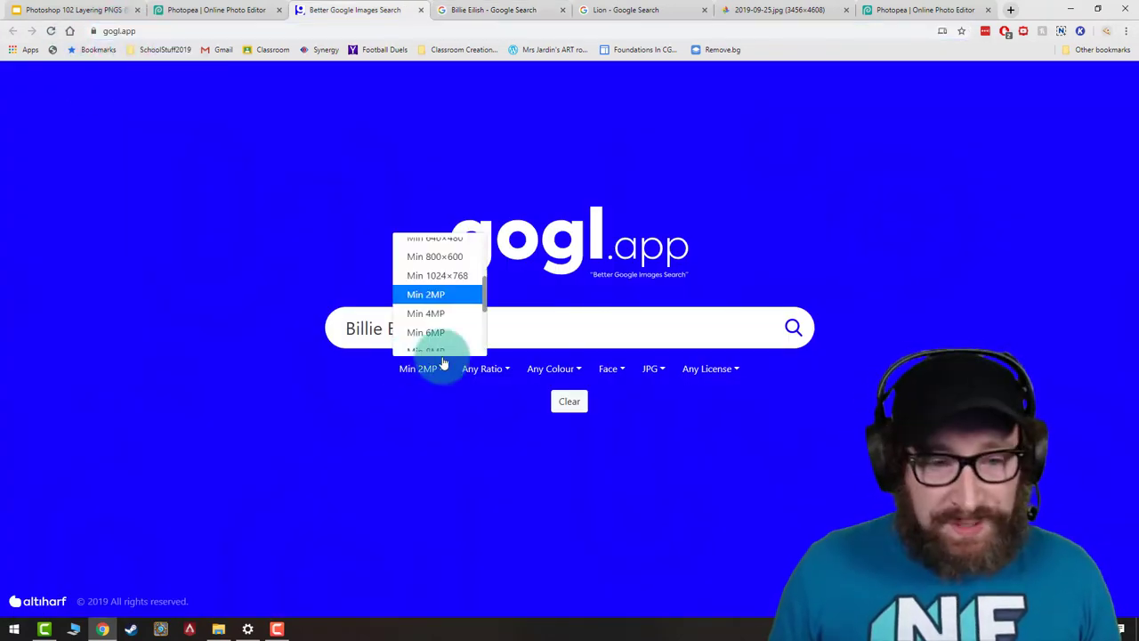
pyautogui.scroll(1, 440, 290)
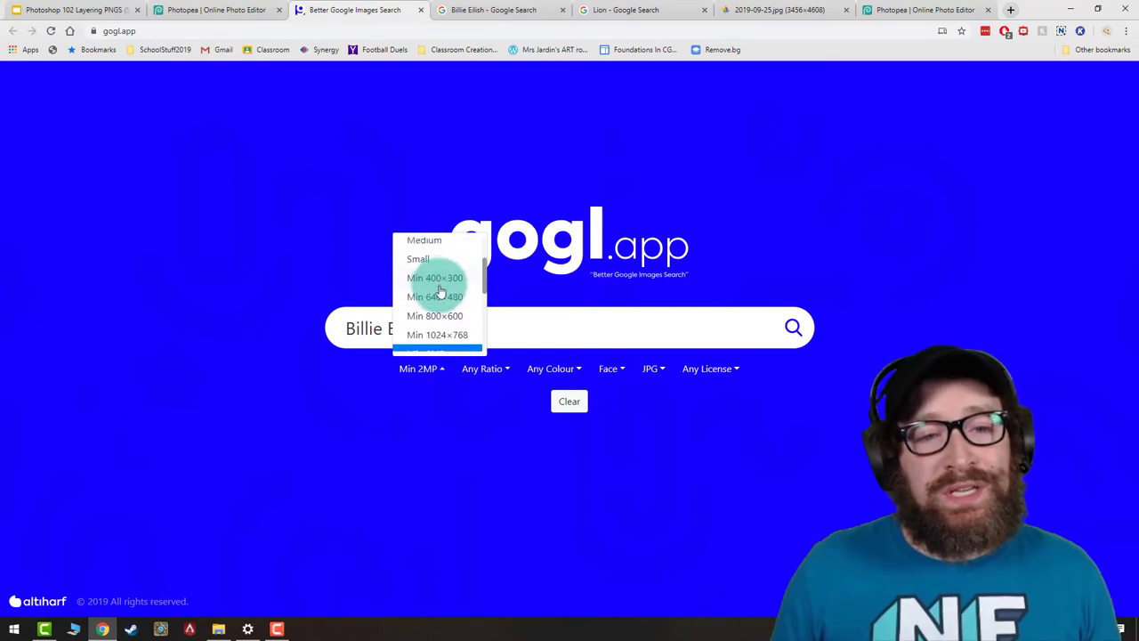
pyautogui.scroll(-2, 420, 292)
pyautogui.click(428, 299)
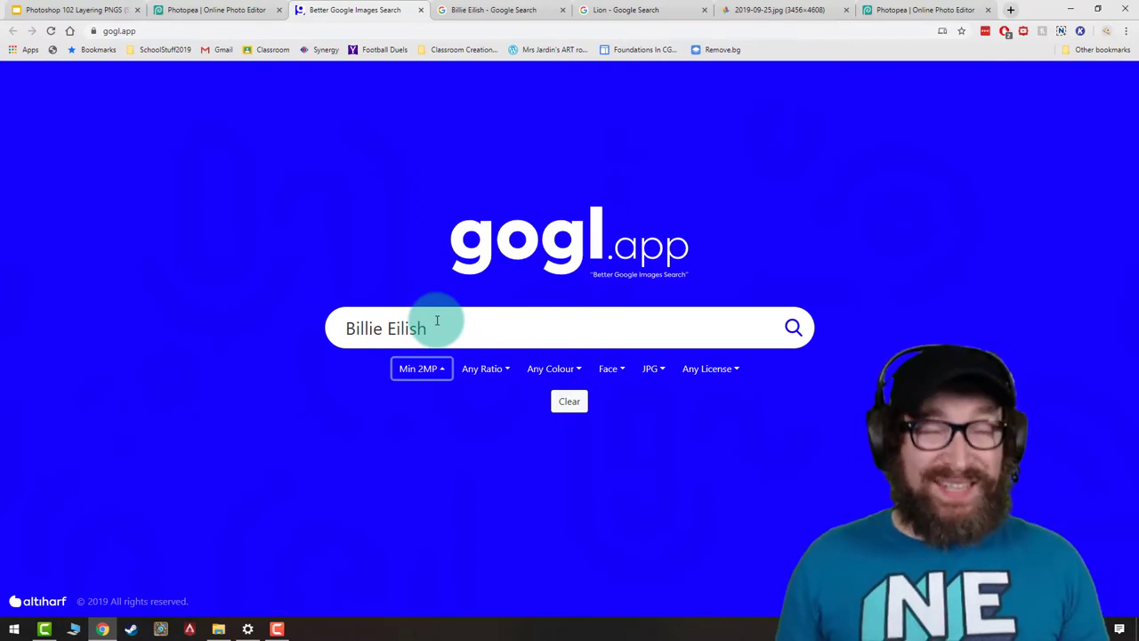
# Restrict the image type to Face with JPG as the file type, and run the search for Billie Eilish.
pyautogui.click(611, 369)
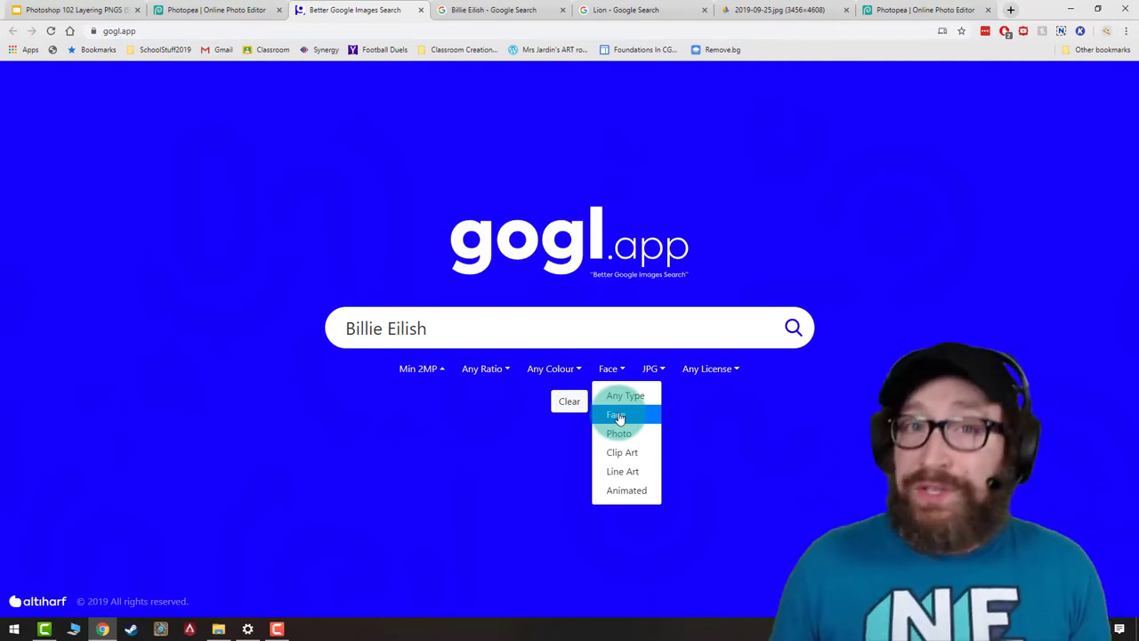
pyautogui.click(617, 417)
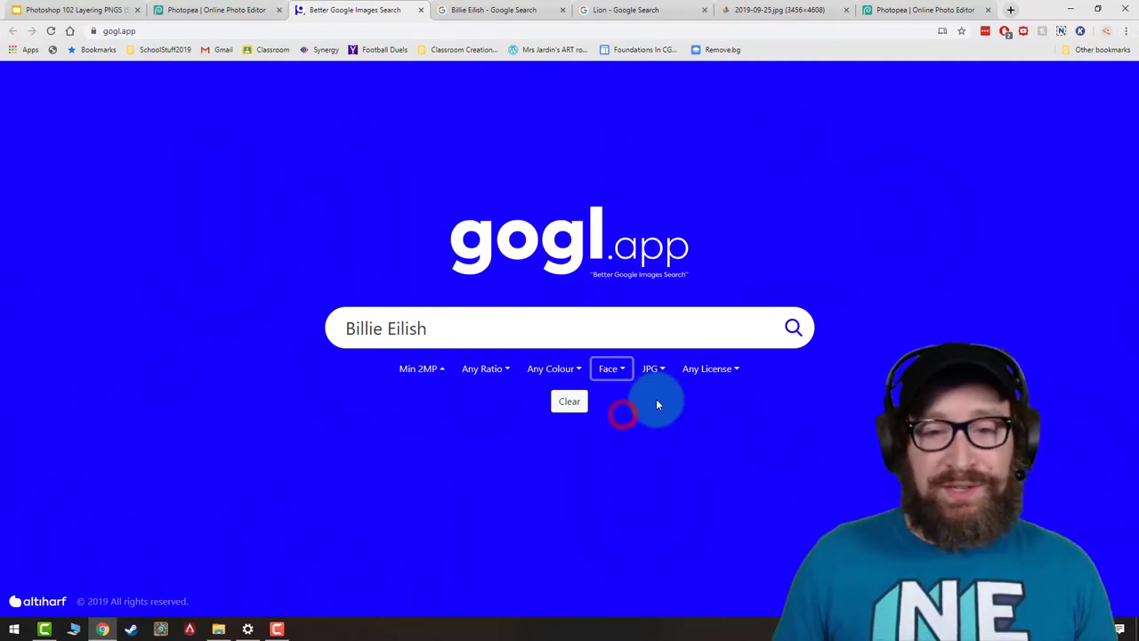
pyautogui.click(655, 371)
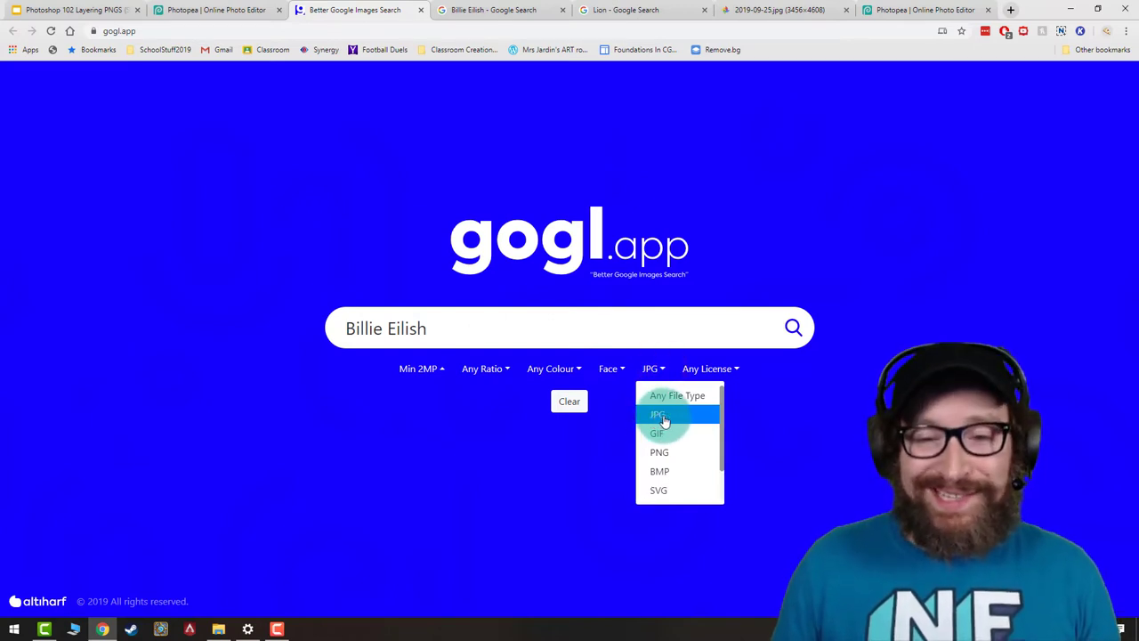
pyautogui.click(564, 331)
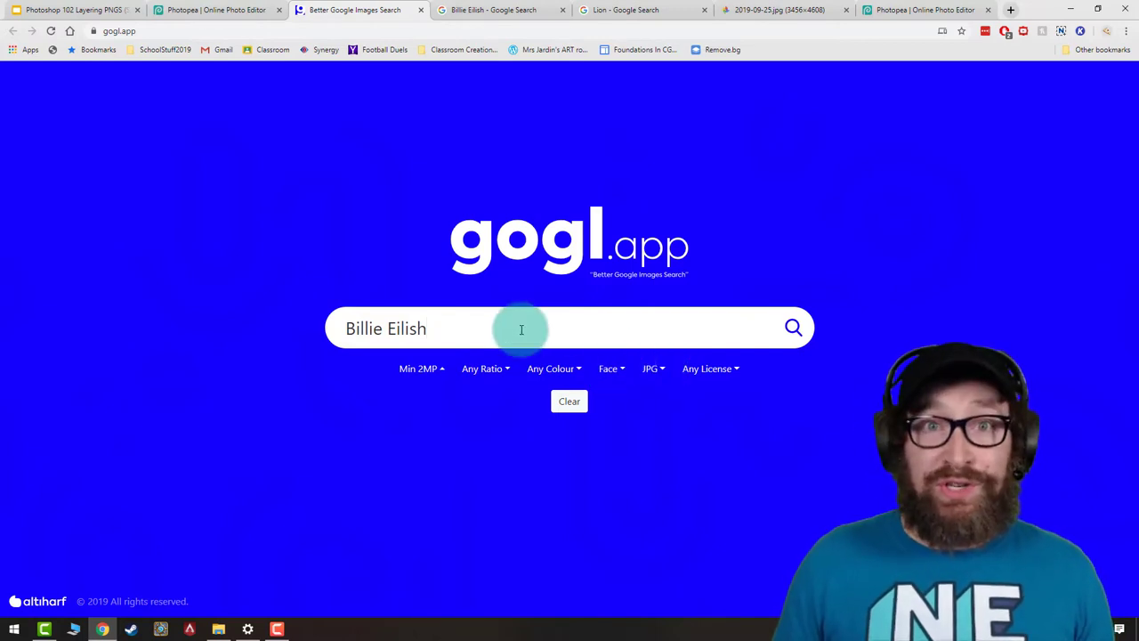
pyautogui.press('Return')
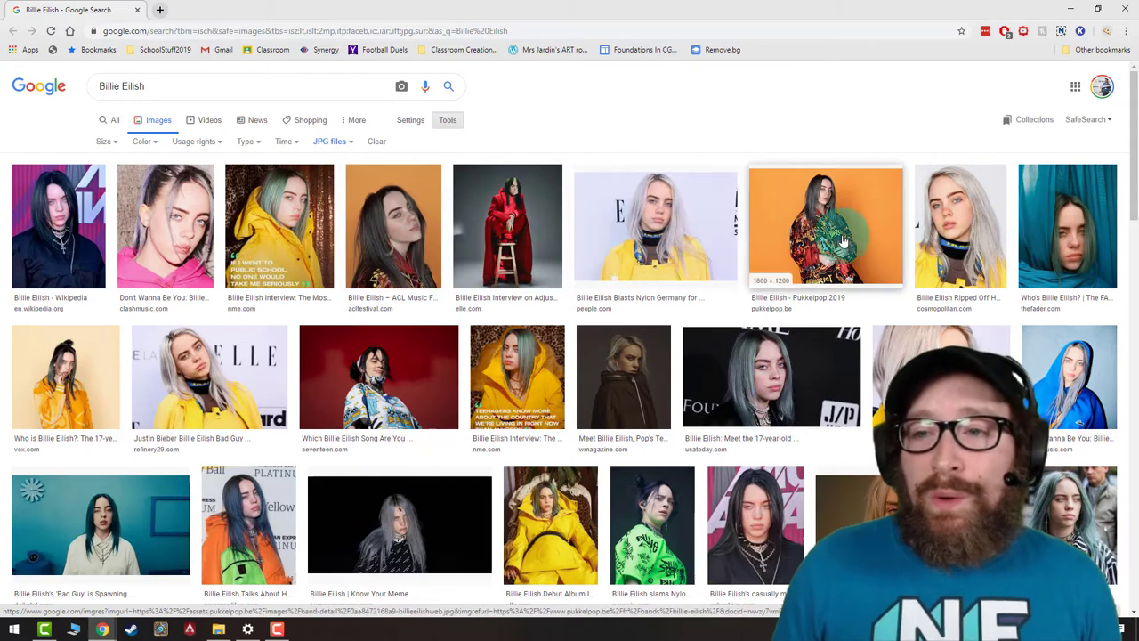
# Save the full-size Cosmopolitan portrait of Billie Eilish in the yellow jacket as a JPEG in the Project 3 - Photoshop101 folder.
pyautogui.click(954, 253)
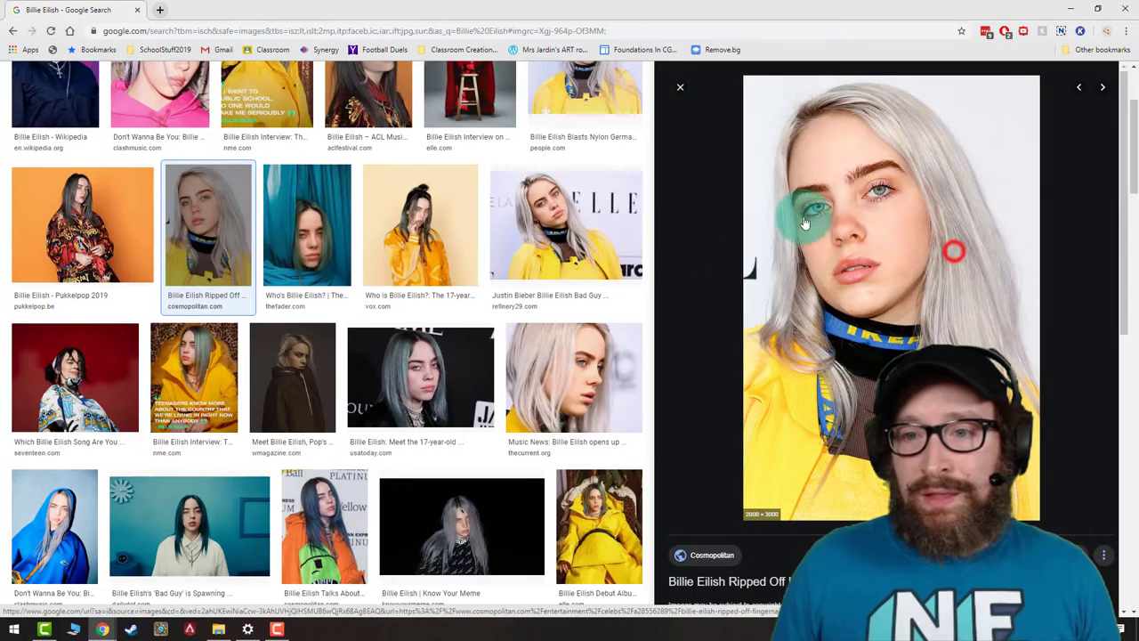
pyautogui.rightClick(896, 372)
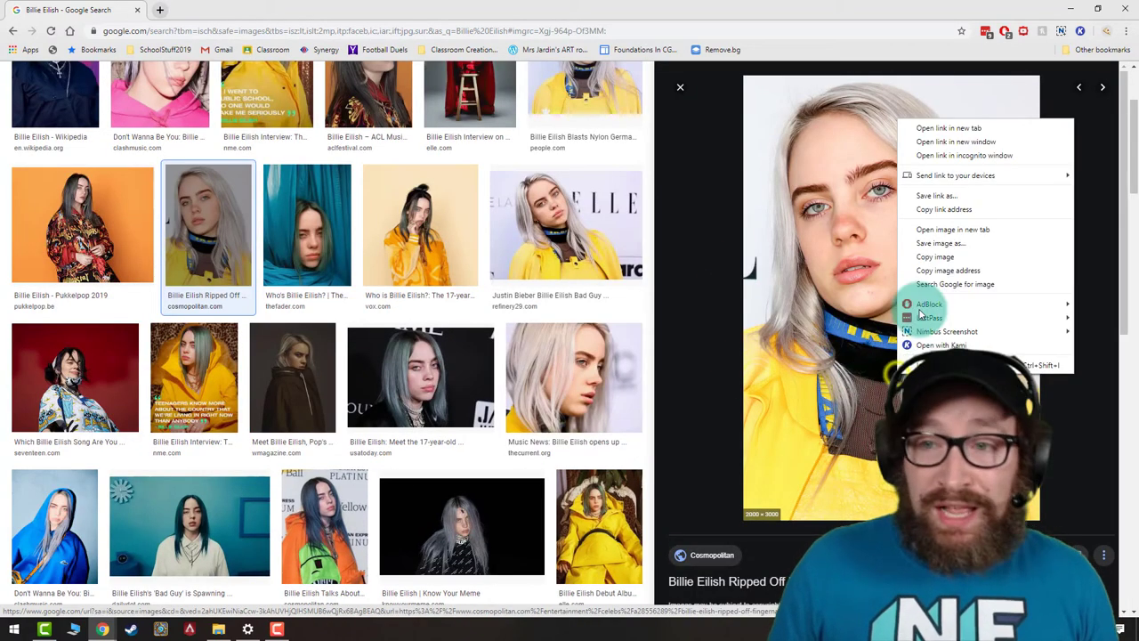
pyautogui.click(940, 242)
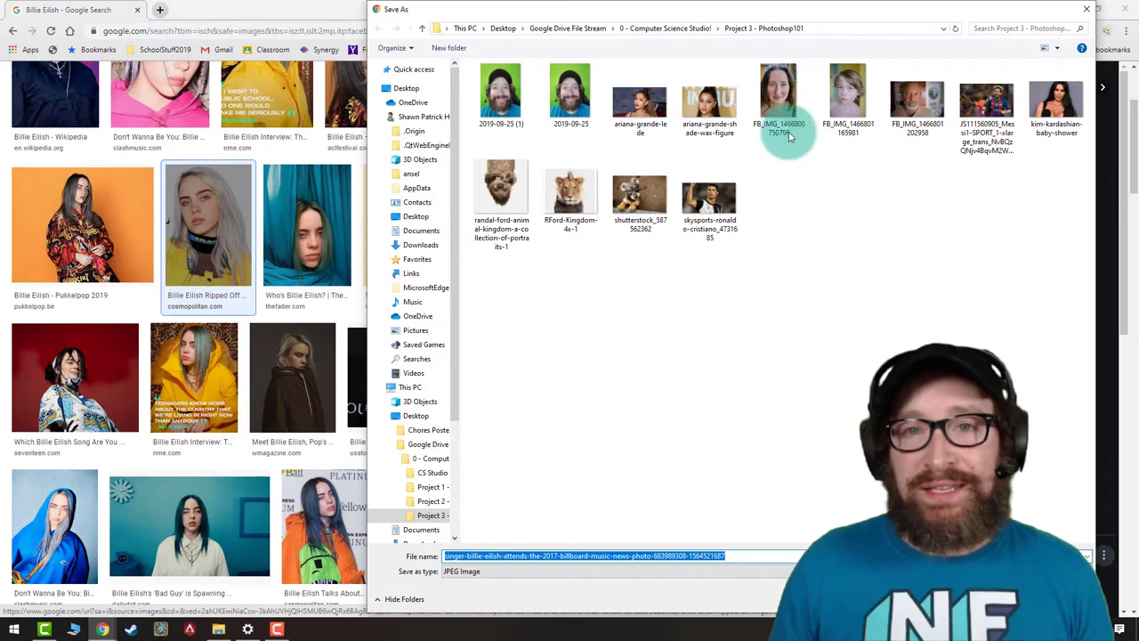
pyautogui.click(648, 29)
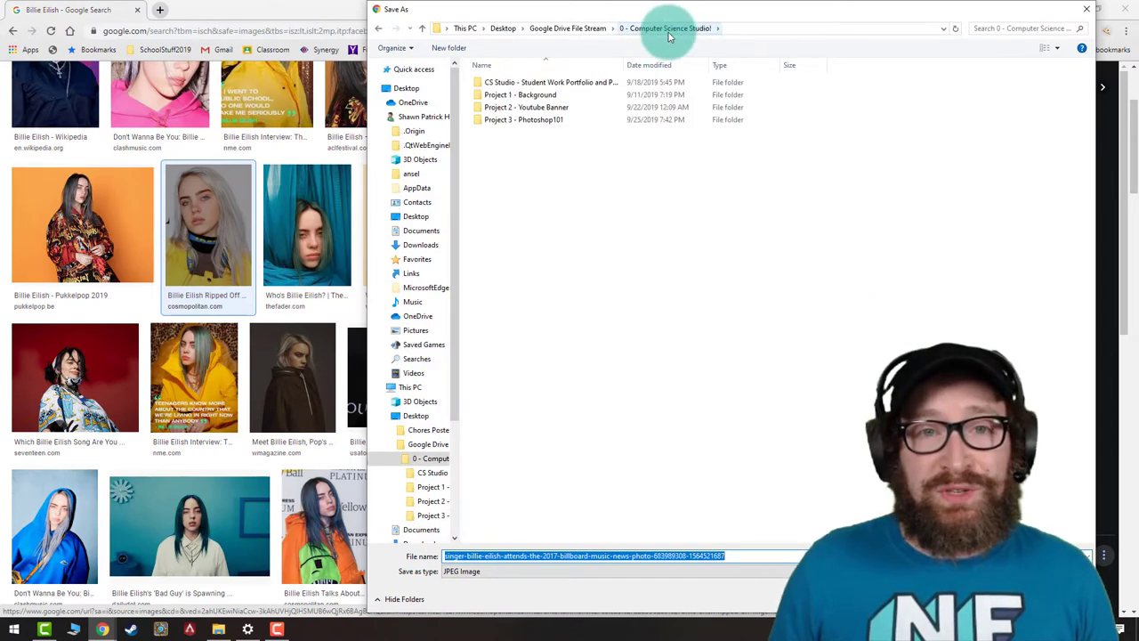
pyautogui.doubleClick(537, 123)
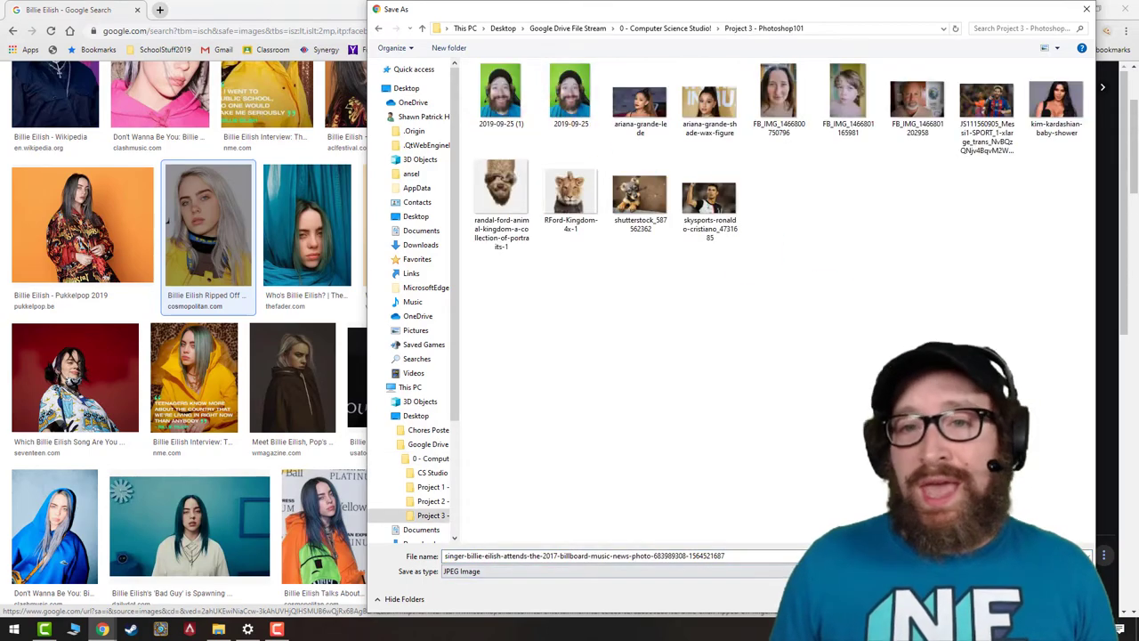
pyautogui.press('Return')
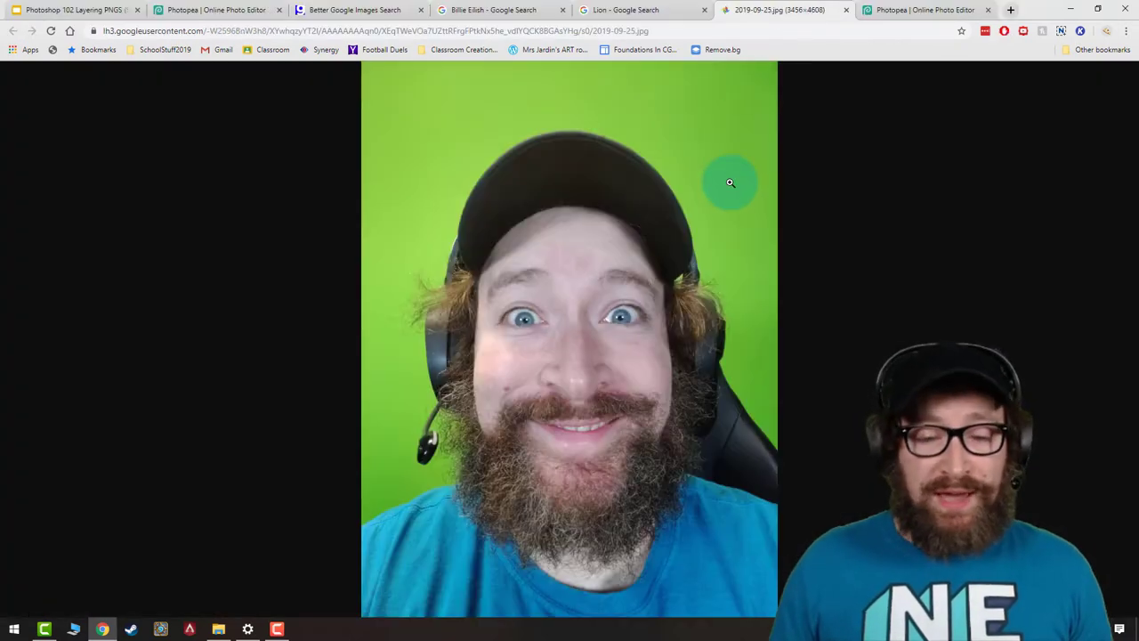
# Switch to the empty Photopea workspace and open the saved Billie Eilish portrait from the Project 3 - Photoshop101 folder.
pyautogui.click(921, 10)
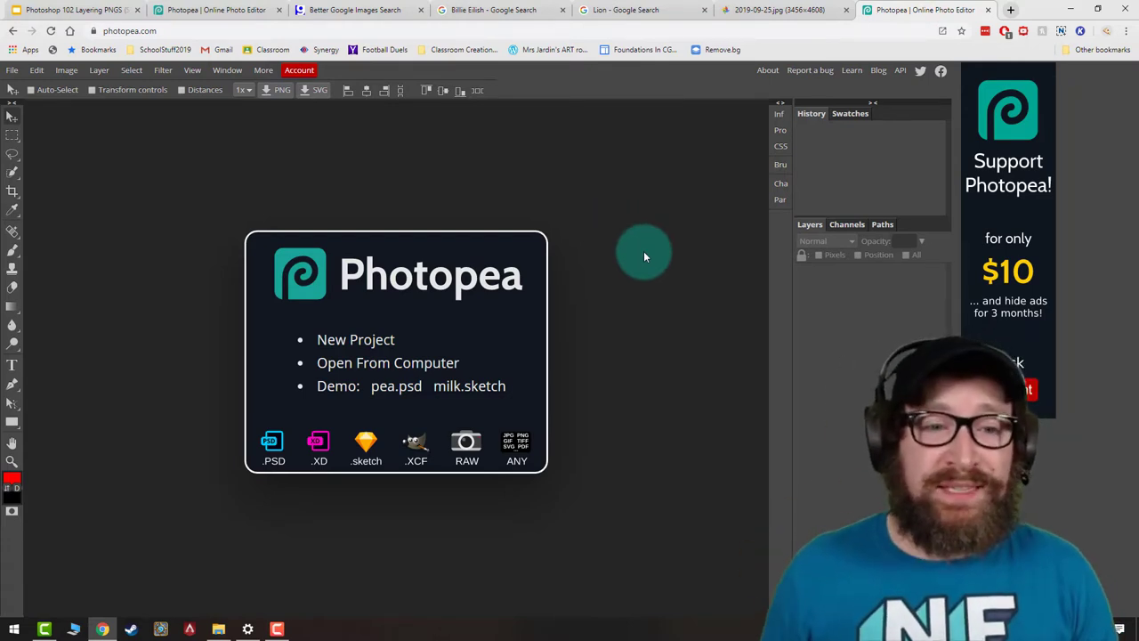
pyautogui.click(360, 366)
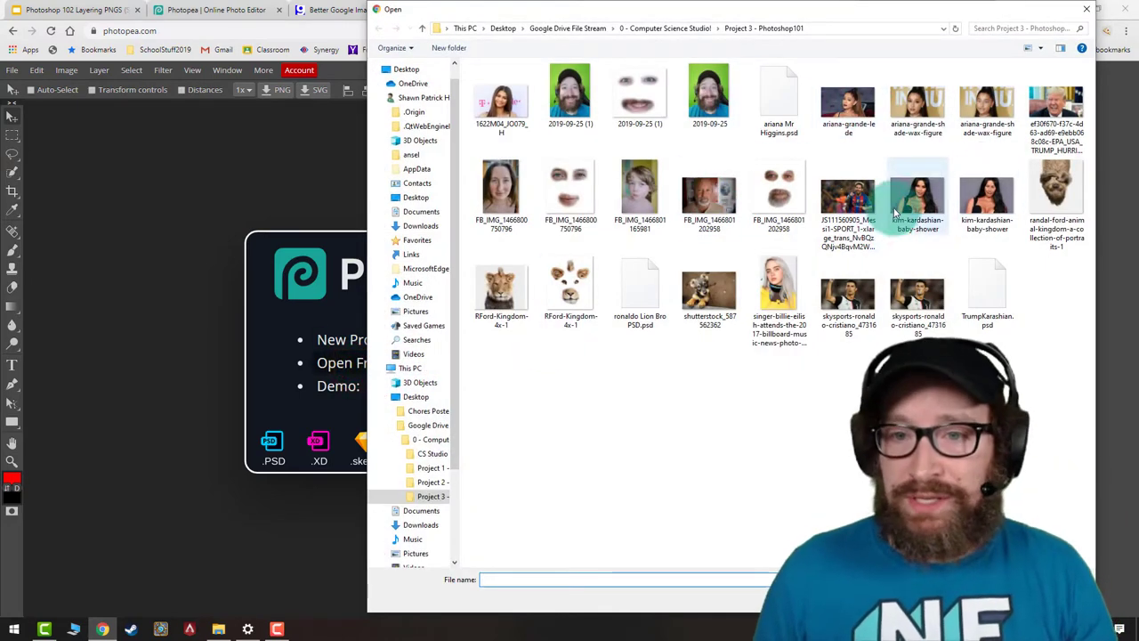
pyautogui.doubleClick(778, 276)
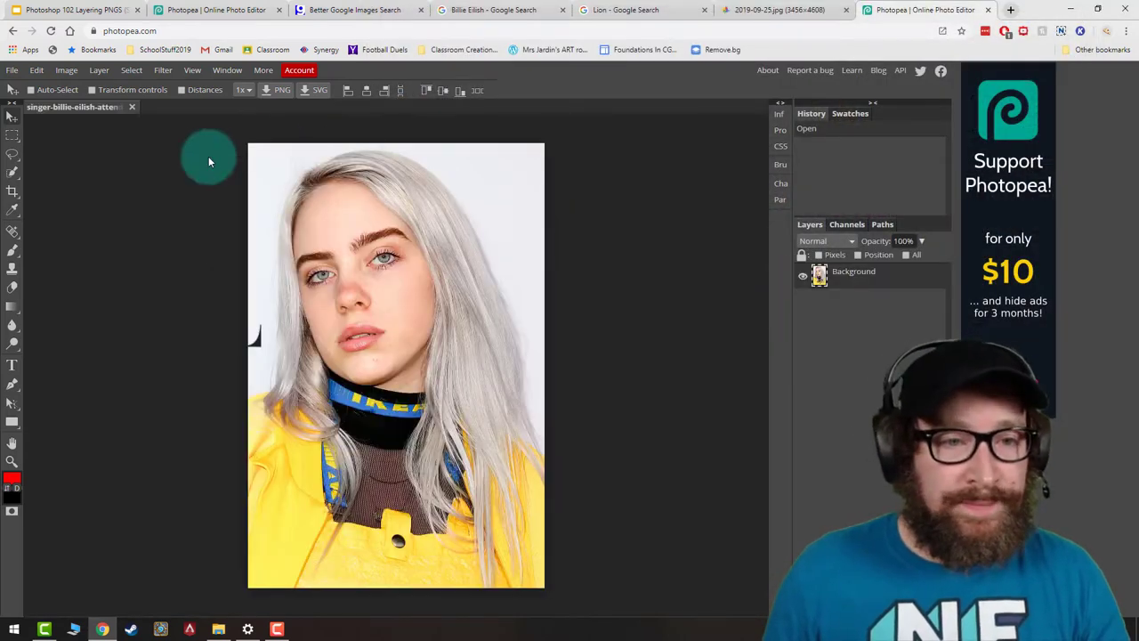
# Crop the portrait with the Crop Tool to a landscape rectangle around both eyes and eyebrows.
pyautogui.rightClick(12, 231)
pyautogui.rightClick(11, 192)
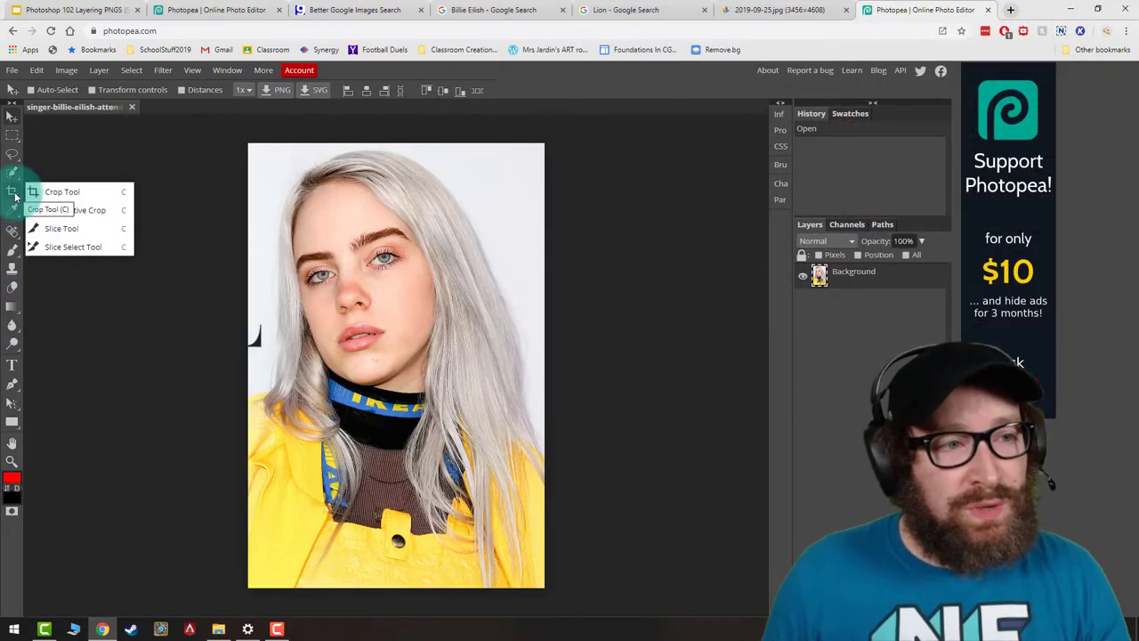
pyautogui.click(33, 191)
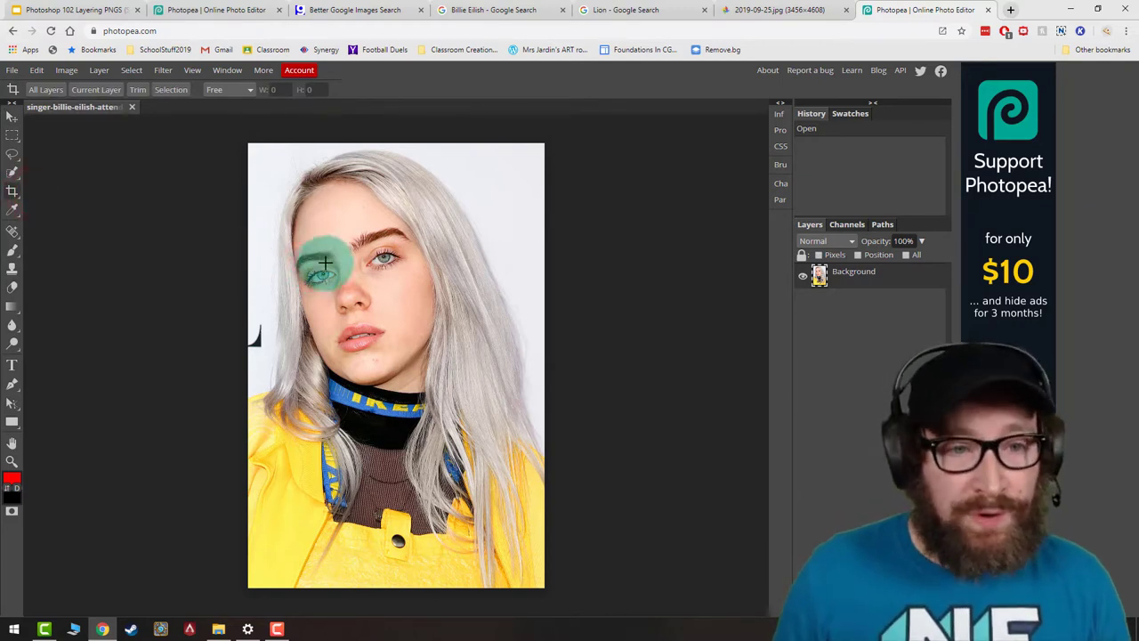
pyautogui.moveTo(282, 212); pyautogui.dragTo(425, 305)
pyautogui.press('Return')
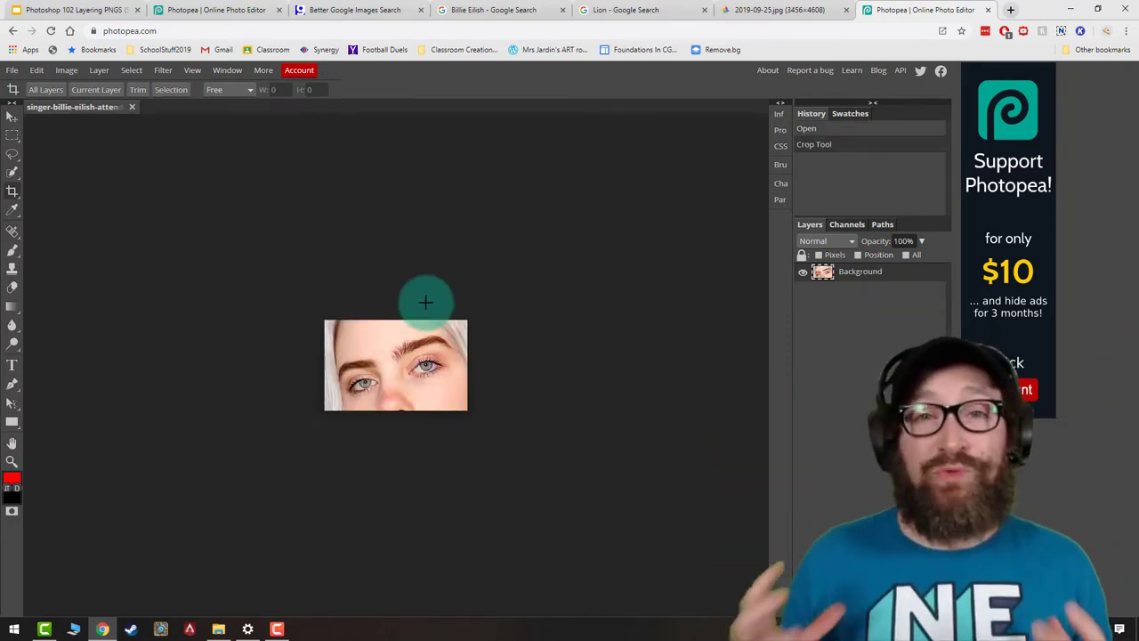
# Select the areas around both eyes with freehand Lasso Select outlines, adding the second eye to the first.
pyautogui.click(11, 463)
pyautogui.click(378, 374)
pyautogui.click(372, 370)
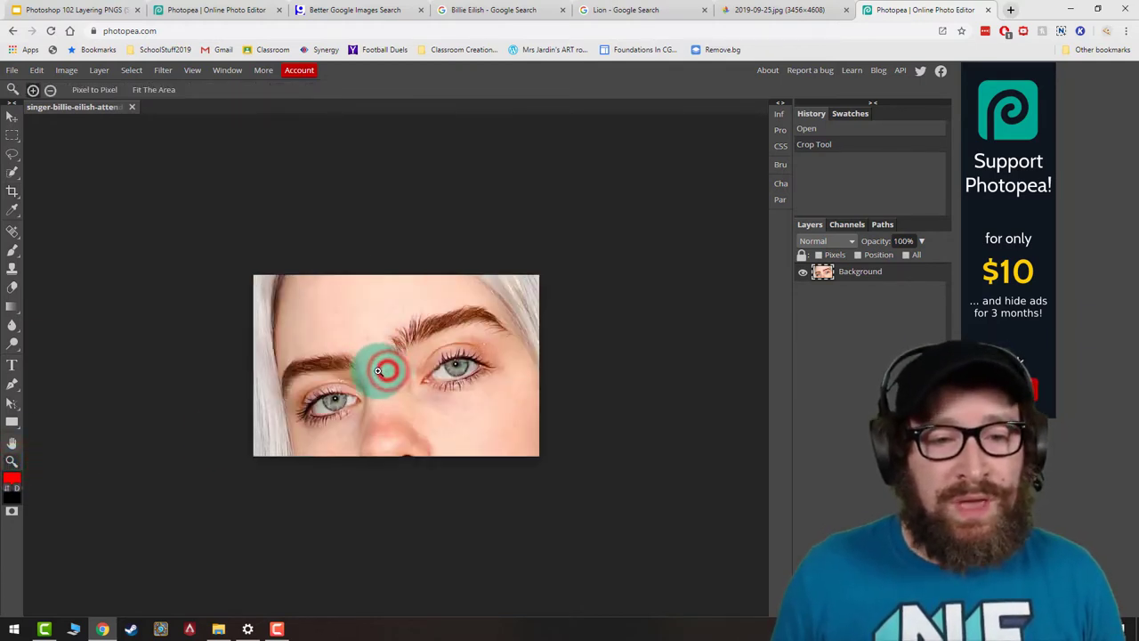
pyautogui.click(376, 374)
pyautogui.click(11, 154)
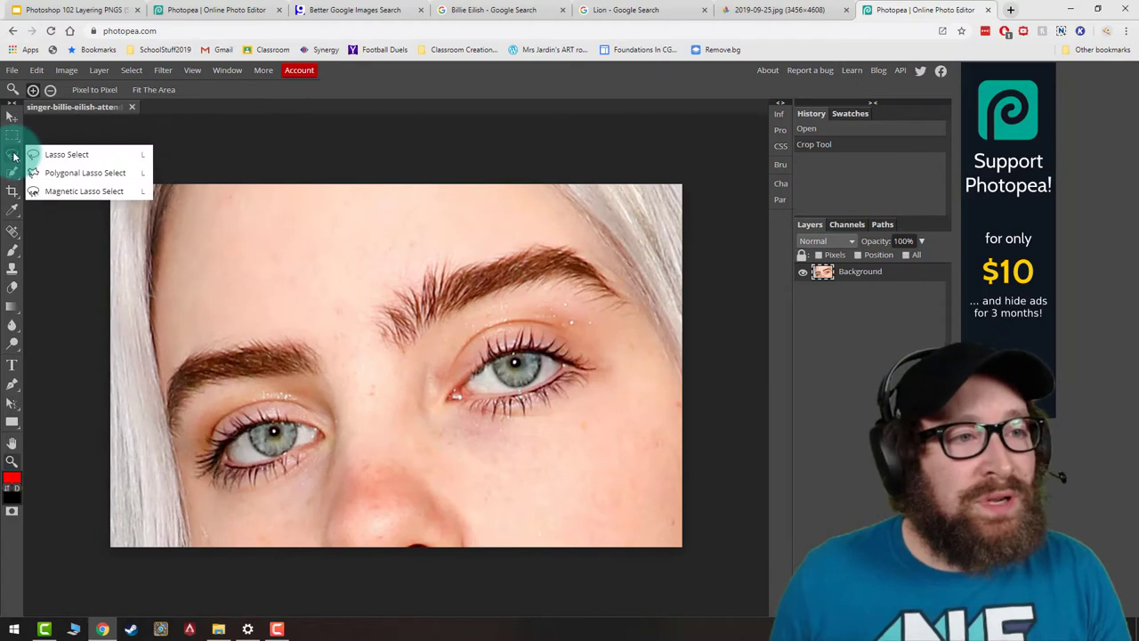
pyautogui.click(52, 156)
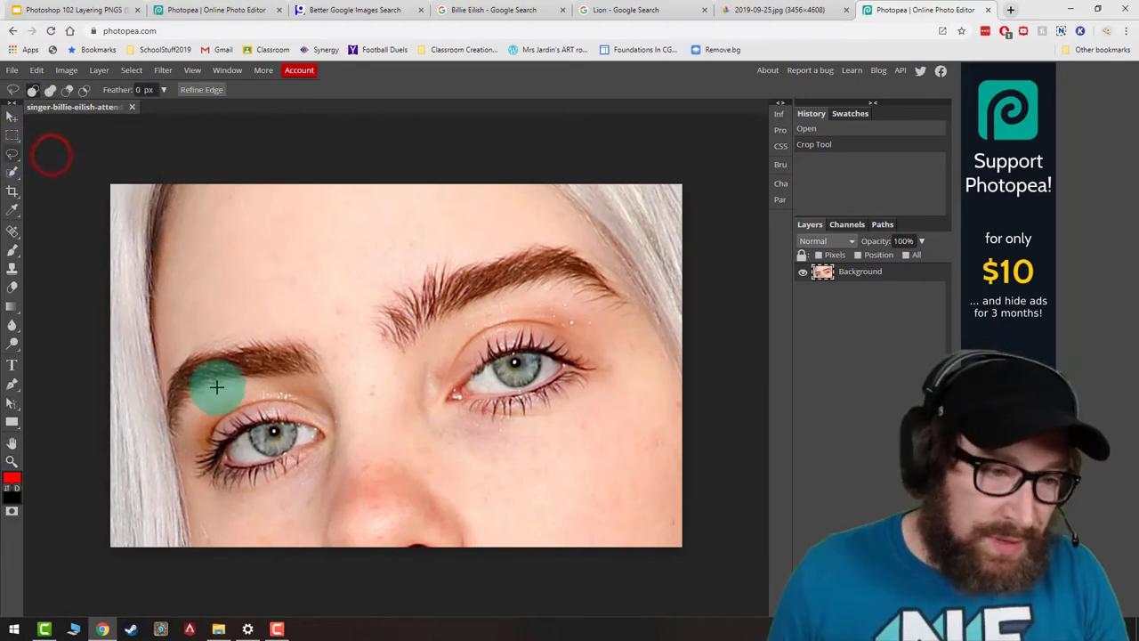
pyautogui.moveTo(213, 384)
pyautogui.mouseDown()
pyautogui.moveTo(171, 470)
pyautogui.moveTo(185, 511)
pyautogui.moveTo(206, 524)
pyautogui.moveTo(271, 519)
pyautogui.moveTo(357, 465)
pyautogui.moveTo(368, 429)
pyautogui.moveTo(334, 387)
pyautogui.moveTo(290, 372)
pyautogui.moveTo(210, 389)
pyautogui.mouseUp()
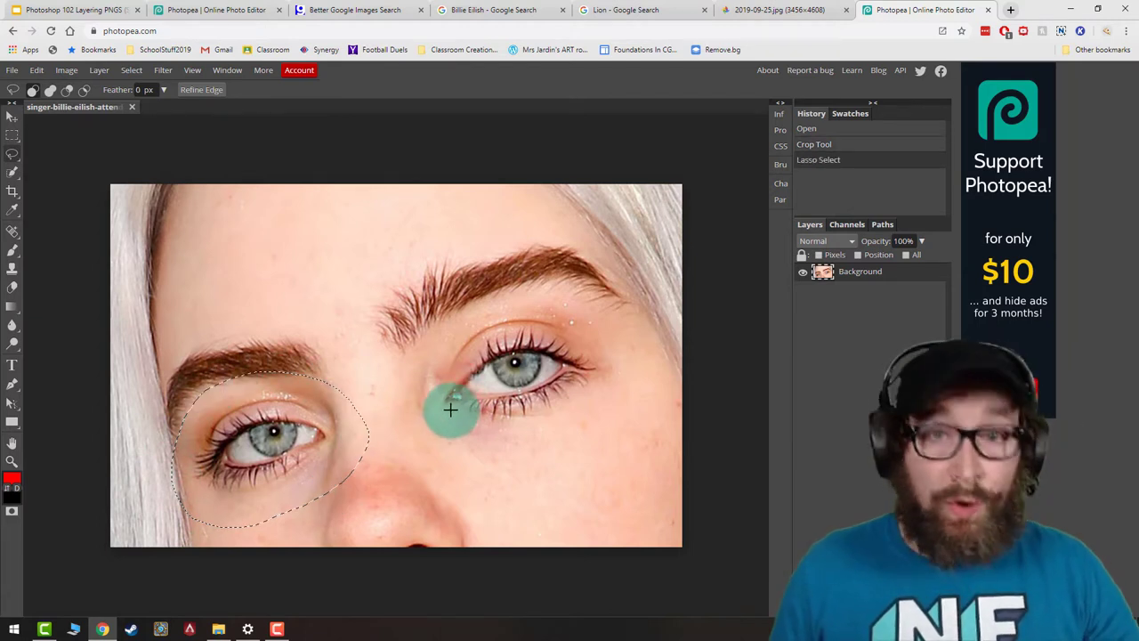
pyautogui.moveTo(397, 398)
pyautogui.mouseDown()
pyautogui.moveTo(409, 432)
pyautogui.moveTo(485, 452)
pyautogui.moveTo(559, 448)
pyautogui.moveTo(631, 416)
pyautogui.moveTo(644, 341)
pyautogui.moveTo(589, 300)
pyautogui.moveTo(518, 287)
pyautogui.moveTo(423, 322)
pyautogui.moveTo(398, 359)
pyautogui.moveTo(396, 407)
pyautogui.mouseUp()
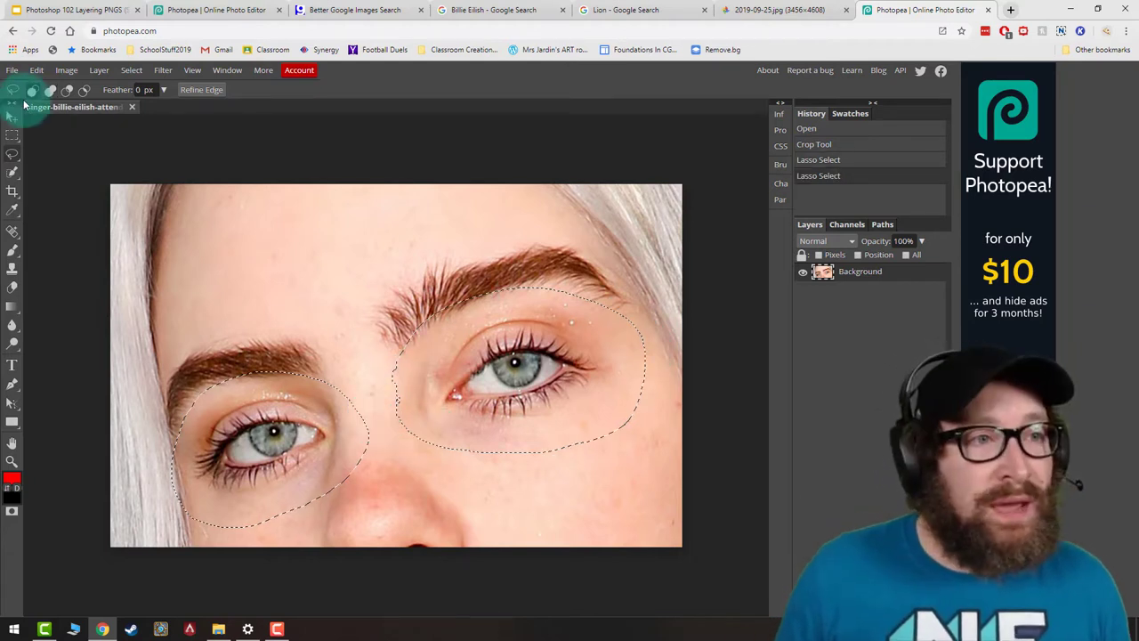
# Cut the two selected eye areas from the portrait and paste them onto their own layer.
pyautogui.click(36, 69)
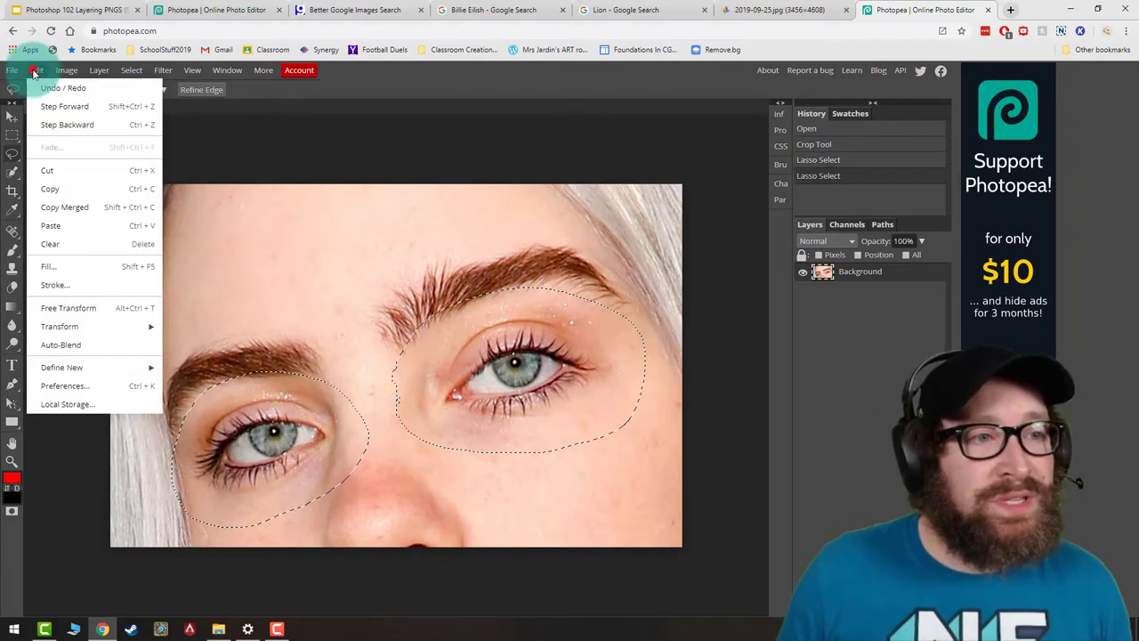
pyautogui.click(139, 170)
pyautogui.click(36, 70)
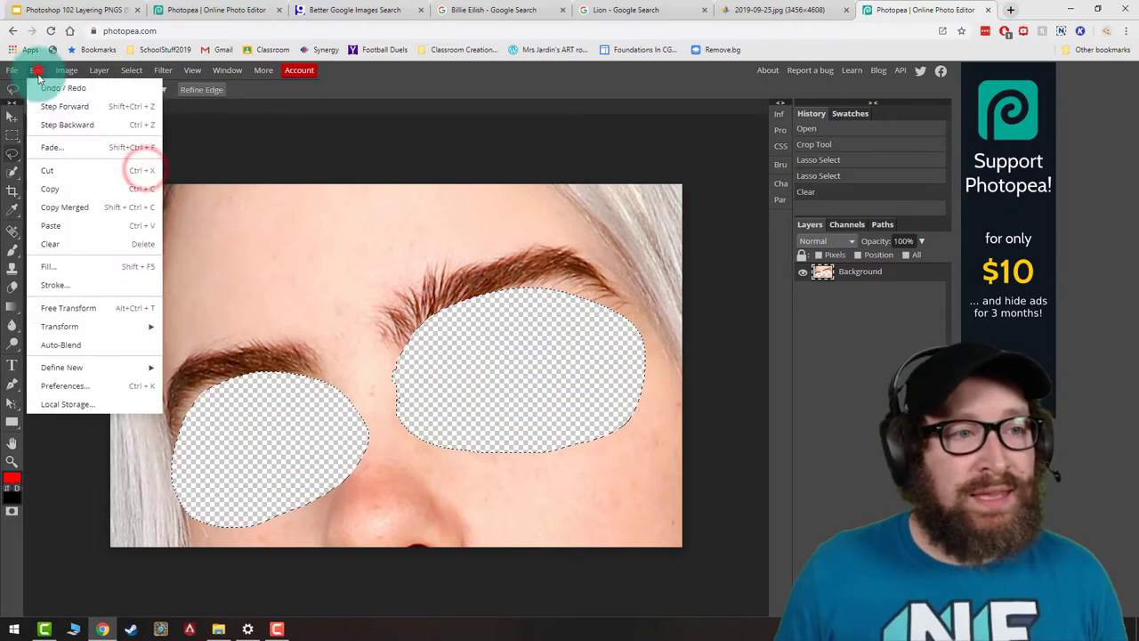
pyautogui.click(50, 225)
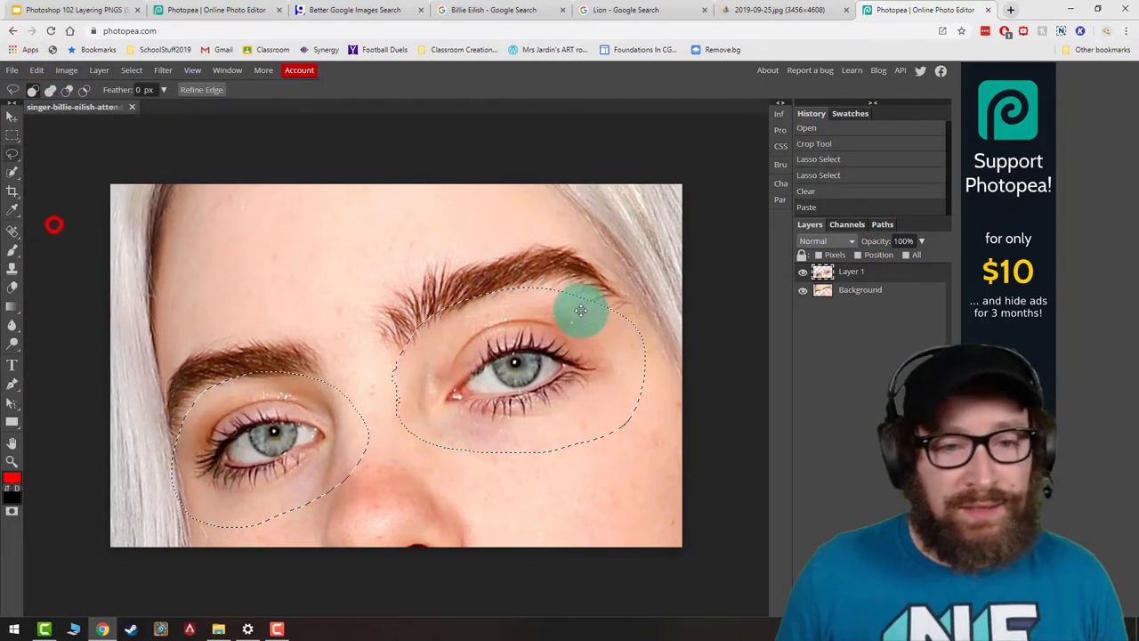
# Delete the Background layer with the remaining face and deselect the eye areas.
pyautogui.rightClick(841, 271)
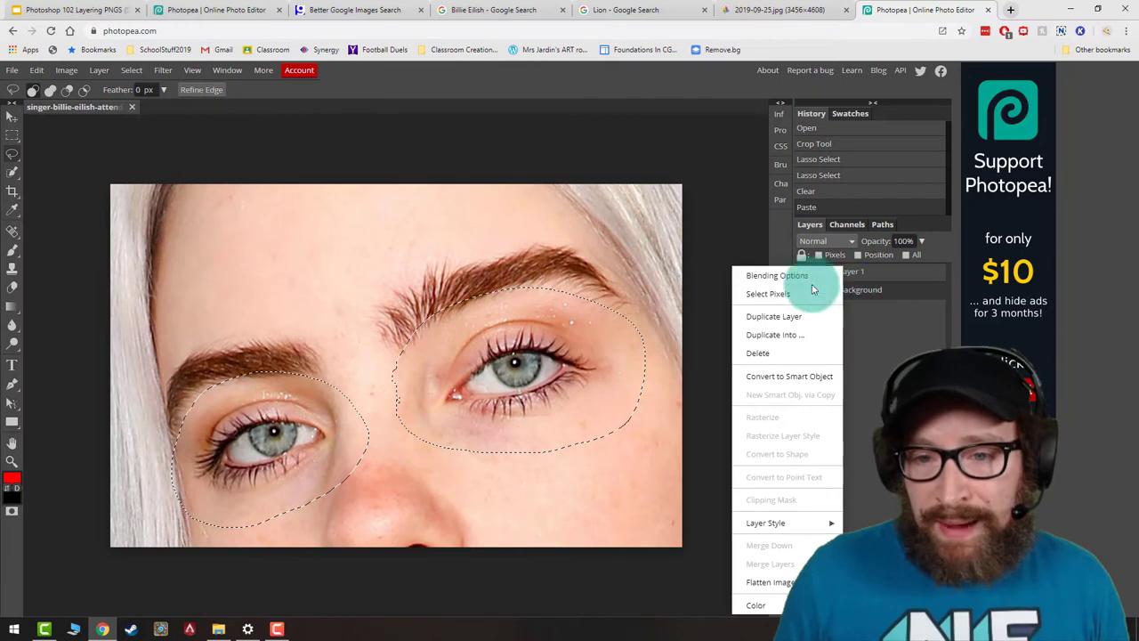
pyautogui.click(763, 354)
pyautogui.moveTo(20, 194)
pyautogui.moveTo(13, 172)
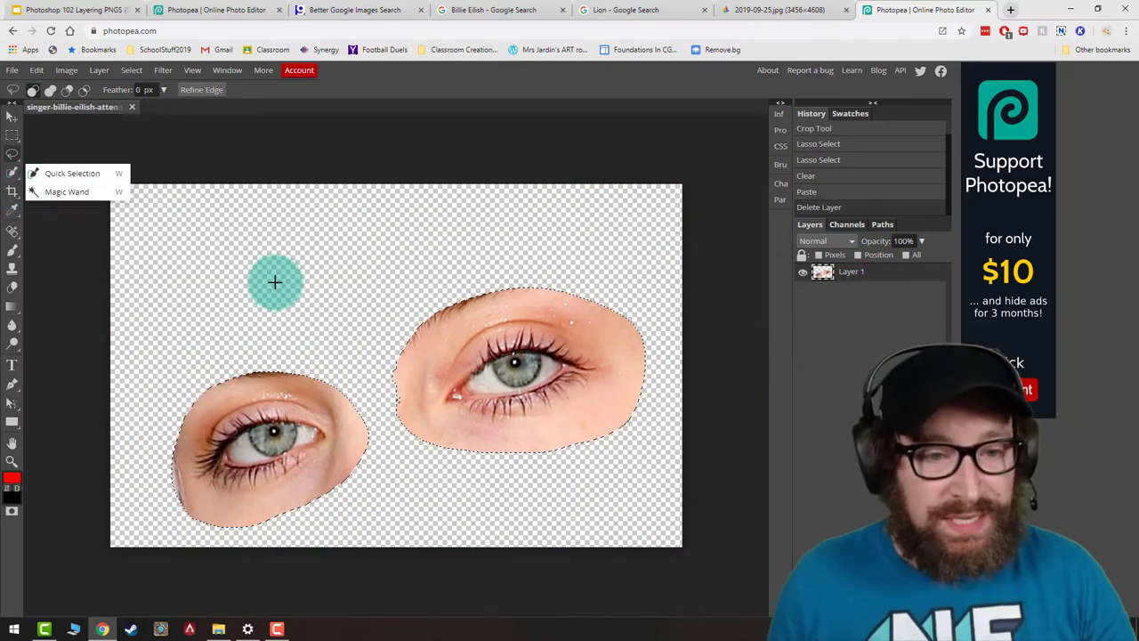
pyautogui.click(131, 71)
pyautogui.click(142, 110)
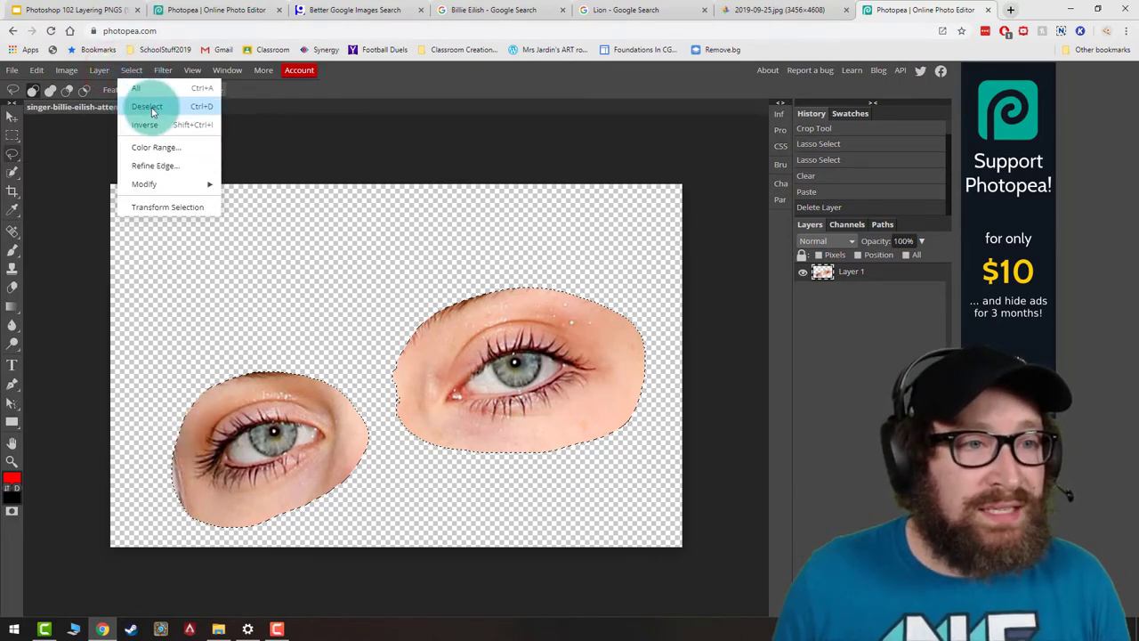
pyautogui.click(152, 112)
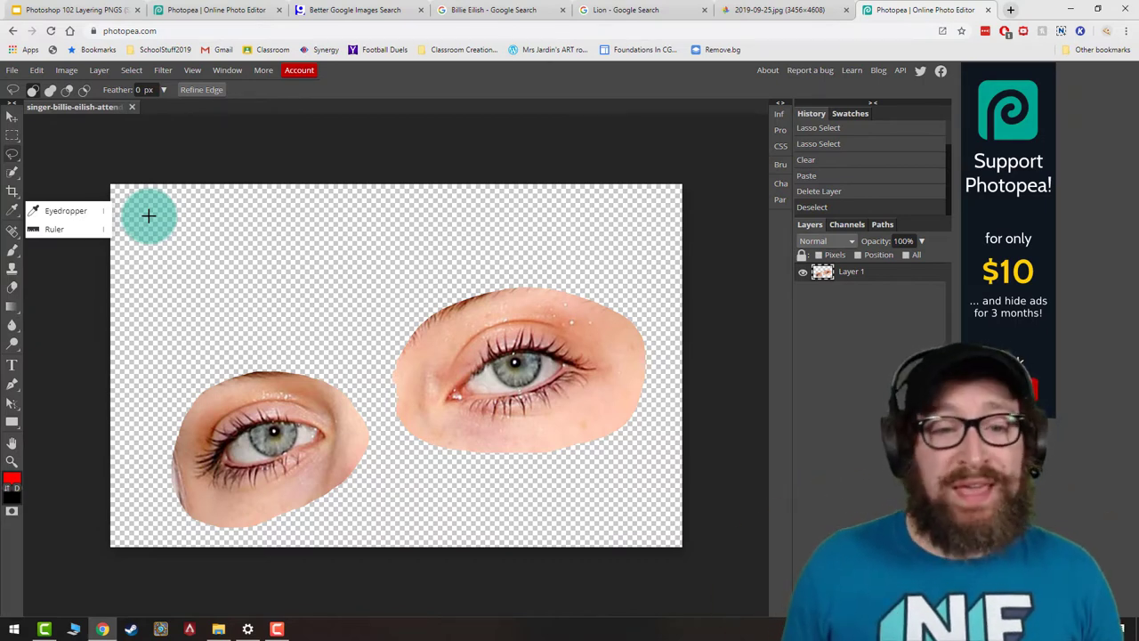
# Configure the Eraser Tool with 0% hardness and a size of 124 px.
pyautogui.rightClick(12, 172)
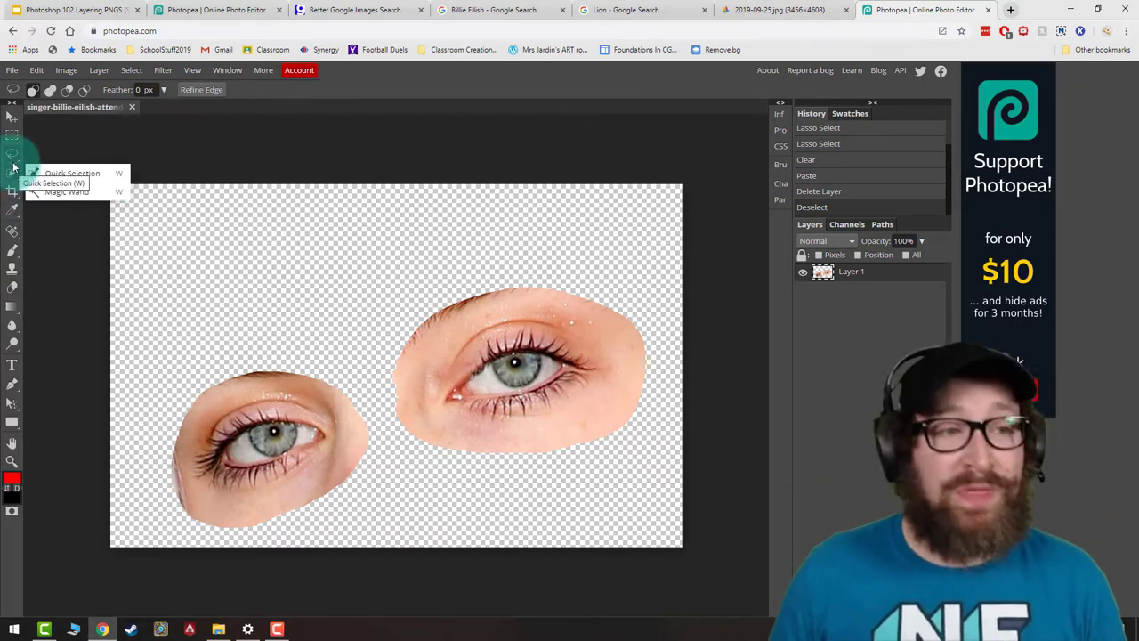
pyautogui.click(13, 286)
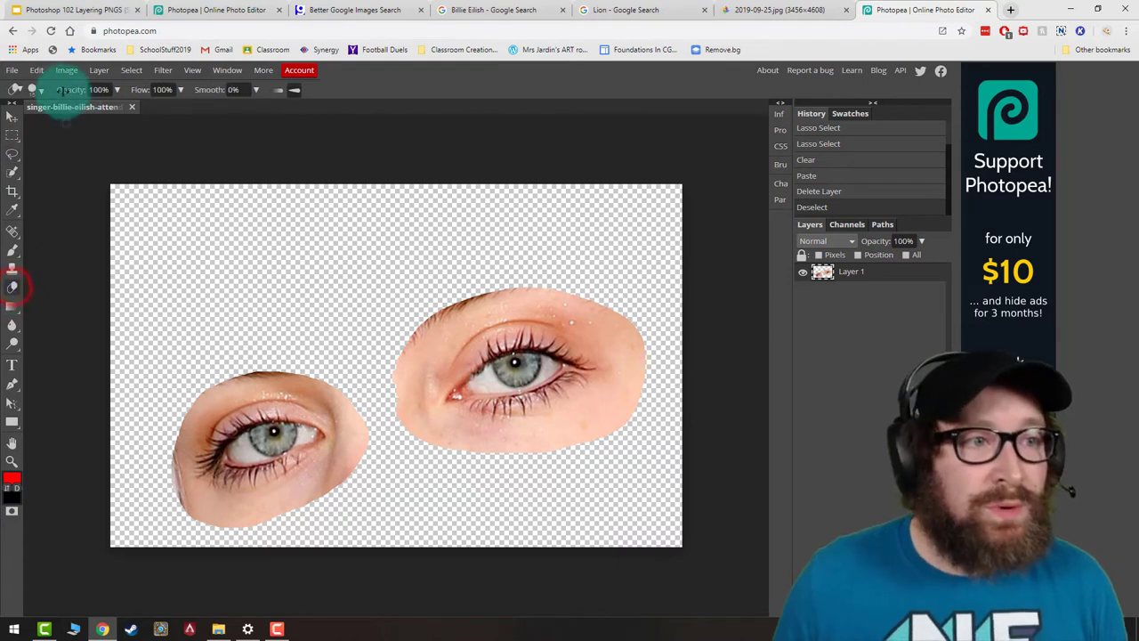
pyautogui.click(38, 90)
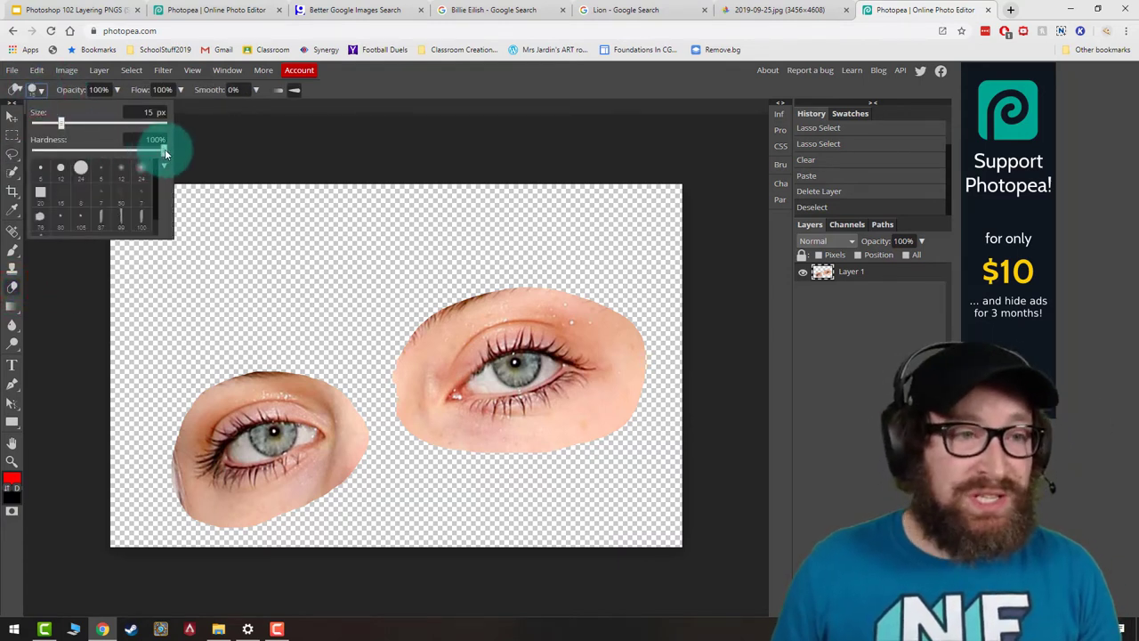
pyautogui.moveTo(162, 151); pyautogui.dragTo(59, 153)
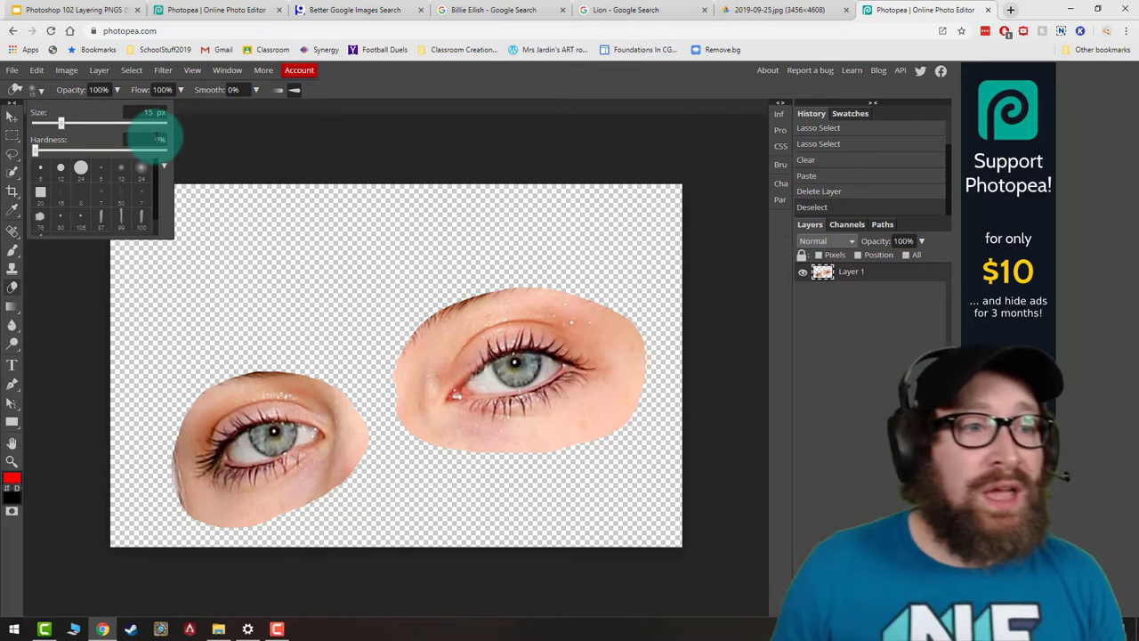
pyautogui.click(159, 140)
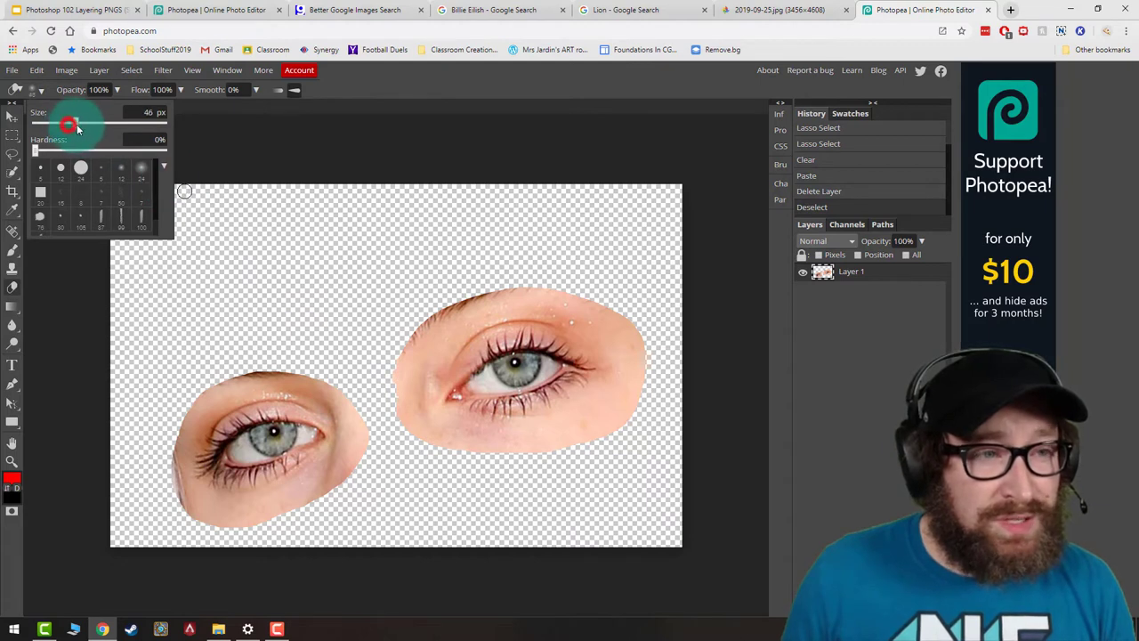
pyautogui.moveTo(83, 129); pyautogui.dragTo(95, 124)
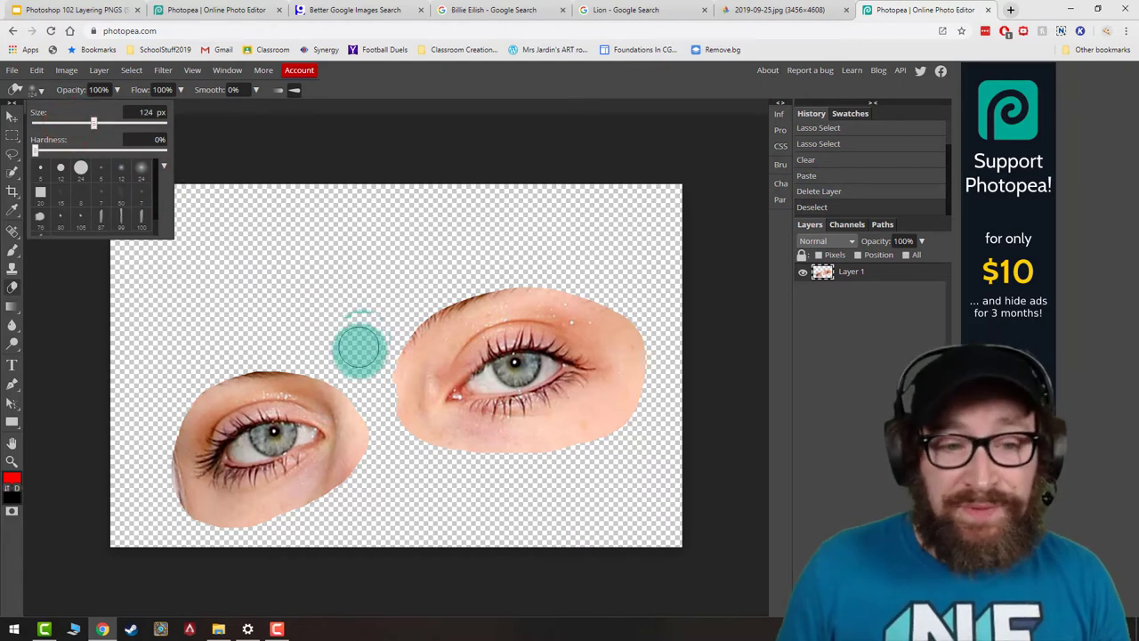
# Erase the outer edges of the skin around both eyes to give the cutouts a soft fade.
pyautogui.moveTo(377, 359)
pyautogui.mouseDown()
pyautogui.moveTo(377, 412)
pyautogui.moveTo(392, 445)
pyautogui.mouseUp()
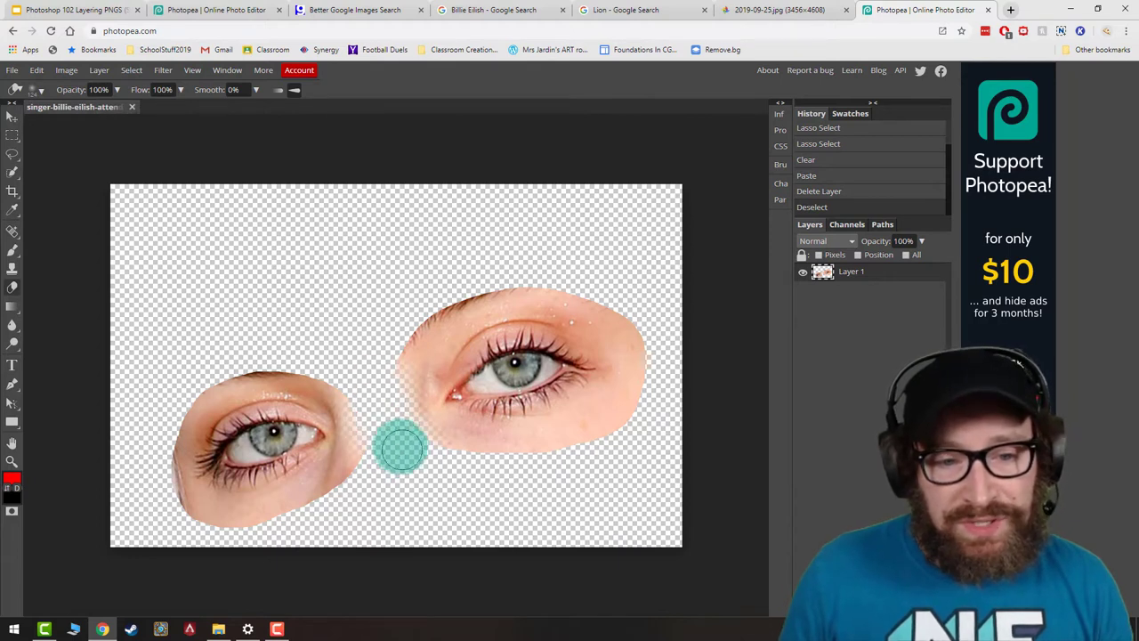
pyautogui.moveTo(495, 483)
pyautogui.mouseDown()
pyautogui.moveTo(597, 457)
pyautogui.moveTo(644, 419)
pyautogui.moveTo(662, 317)
pyautogui.moveTo(569, 267)
pyautogui.moveTo(496, 273)
pyautogui.moveTo(419, 307)
pyautogui.moveTo(379, 388)
pyautogui.mouseUp()
pyautogui.moveTo(347, 379)
pyautogui.mouseDown()
pyautogui.moveTo(170, 386)
pyautogui.moveTo(360, 392)
pyautogui.mouseUp()
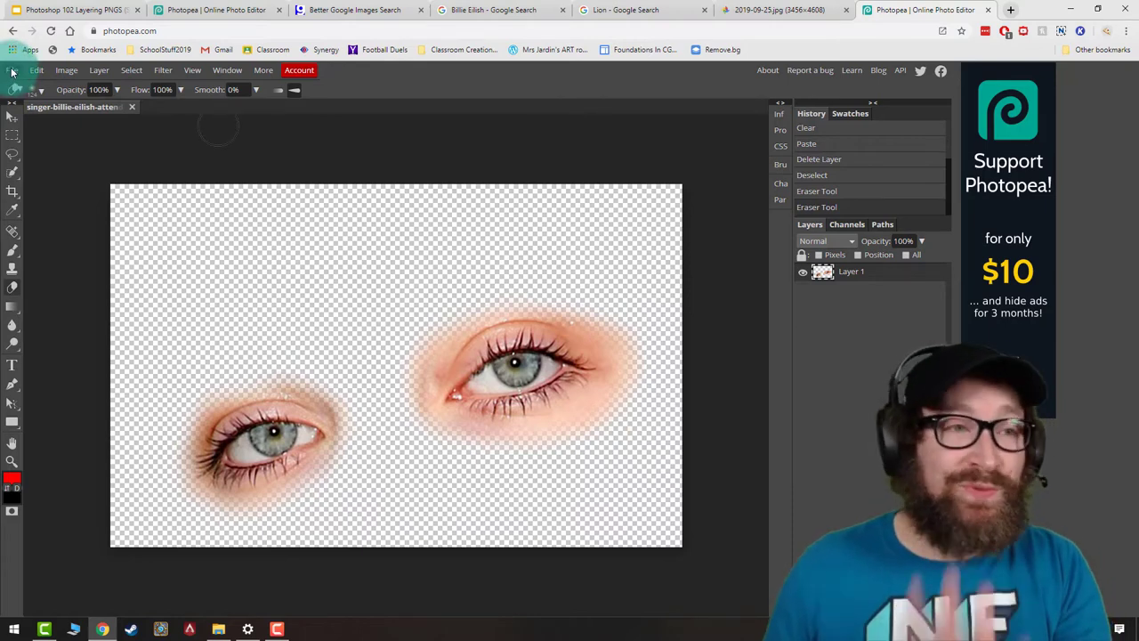
# Export the eye cutouts as a PNG named BE Eyes PNG in the Project 3 - Photoshop101 folder.
pyautogui.click(11, 71)
pyautogui.moveTo(36, 244)
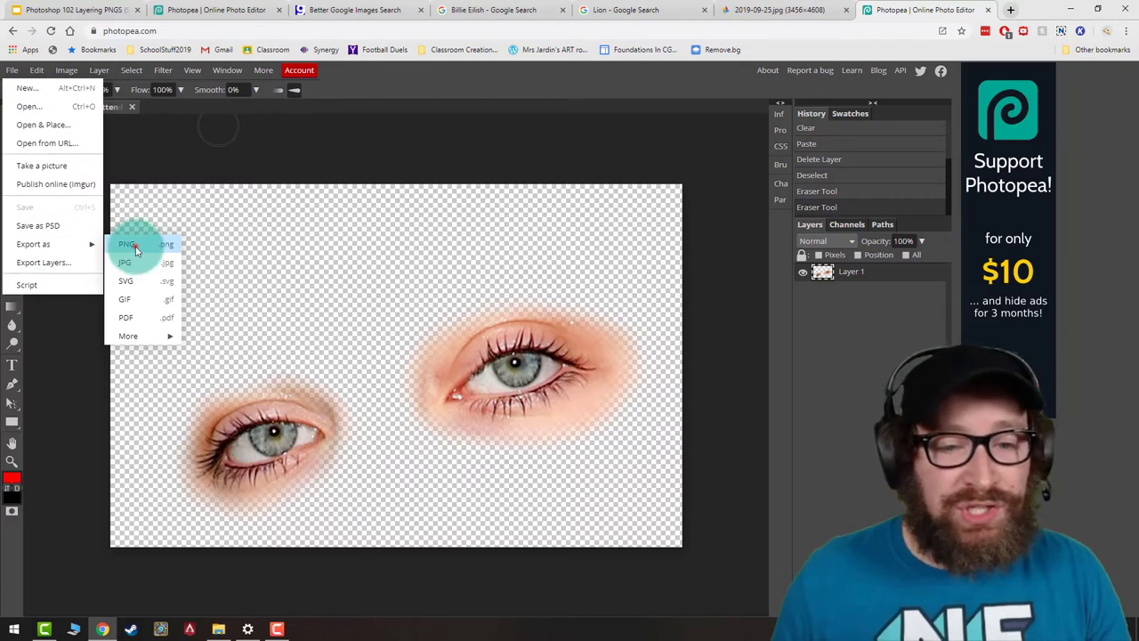
pyautogui.click(133, 246)
pyautogui.click(471, 307)
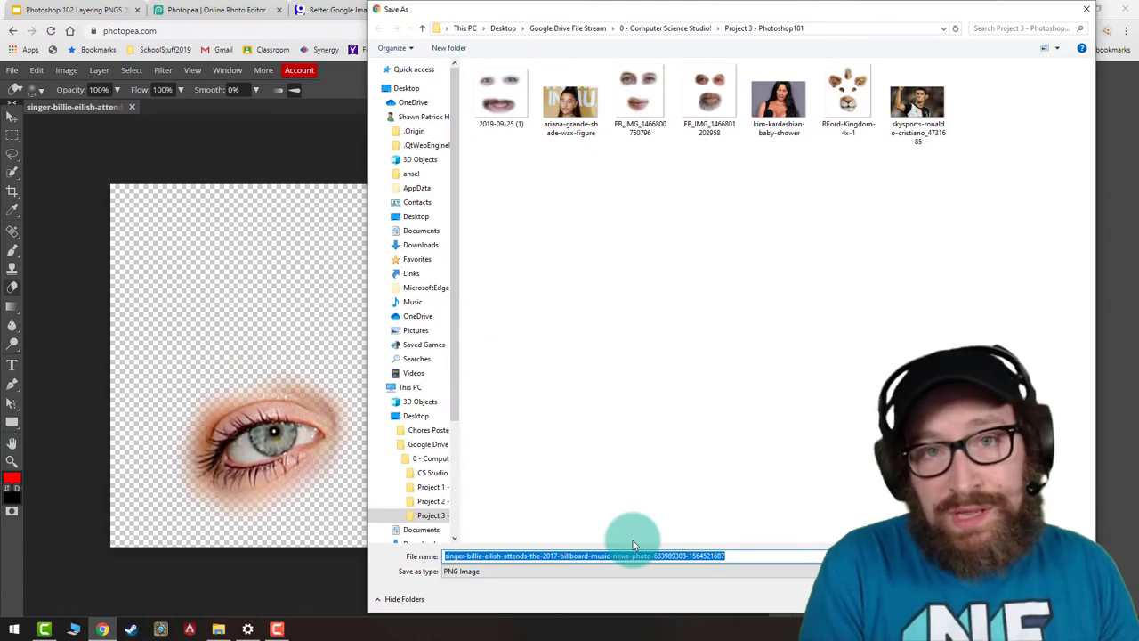
pyautogui.write('BE Eyes PNG')
pyautogui.press('Return')
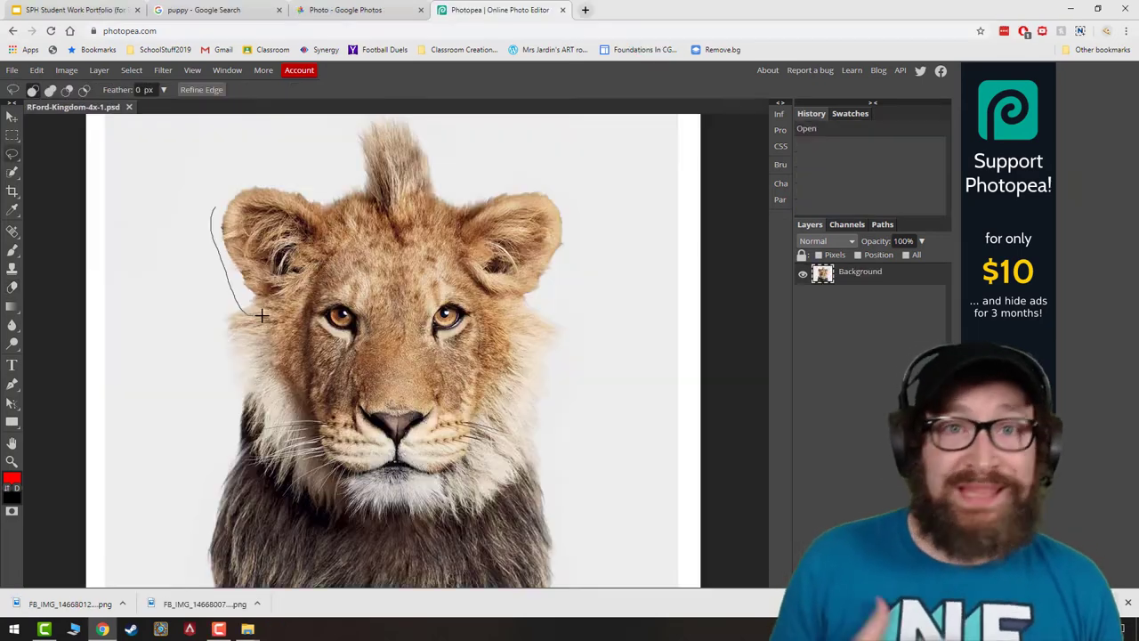
# Lasso the ears, hair tuft, eyes and muzzle of the lion, and isolate them on their own layer.
pyautogui.moveTo(307, 183); pyautogui.dragTo(353, 190)
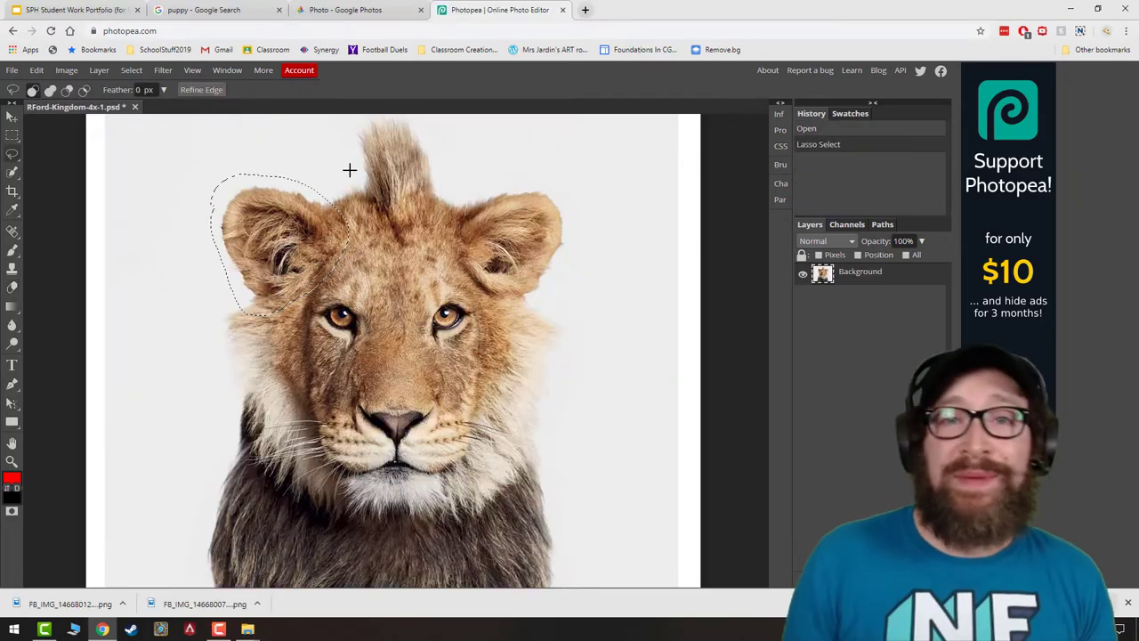
pyautogui.moveTo(357, 121); pyautogui.dragTo(349, 159)
pyautogui.moveTo(533, 316)
pyautogui.mouseDown()
pyautogui.moveTo(468, 201)
pyautogui.moveTo(520, 313)
pyautogui.mouseUp()
pyautogui.moveTo(356, 289); pyautogui.dragTo(419, 294)
pyautogui.moveTo(374, 363)
pyautogui.mouseDown()
pyautogui.moveTo(302, 427)
pyautogui.moveTo(378, 362)
pyautogui.mouseUp()
pyautogui.click(37, 71)
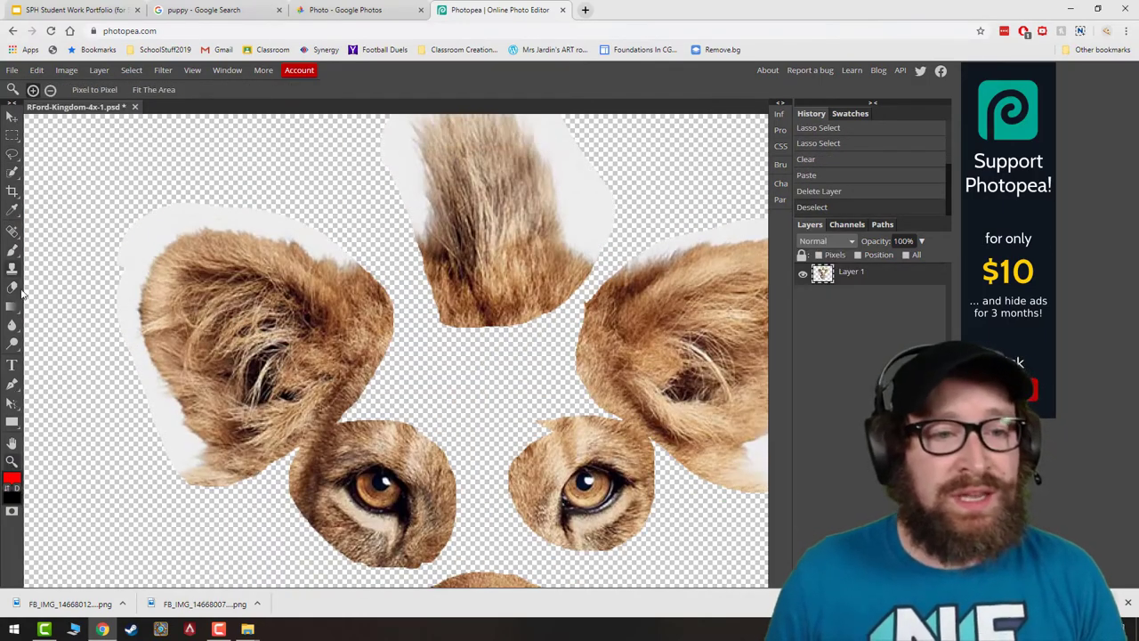
# Soften the edges around the lion's ears, tuft, eyes and muzzle with the Eraser Tool, adjusting the brush size between areas.
pyautogui.click(35, 90)
pyautogui.moveTo(89, 129); pyautogui.dragTo(71, 129)
pyautogui.moveTo(107, 237)
pyautogui.mouseDown()
pyautogui.moveTo(173, 221)
pyautogui.moveTo(234, 470)
pyautogui.moveTo(383, 303)
pyautogui.moveTo(501, 330)
pyautogui.moveTo(526, 382)
pyautogui.moveTo(308, 348)
pyautogui.moveTo(509, 341)
pyautogui.mouseUp()
pyautogui.scroll(-2, 340, 300)
pyautogui.scroll(-3, 509, 342)
pyautogui.scroll(-3, 509, 342)
pyautogui.click(36, 90)
pyautogui.moveTo(72, 129); pyautogui.dragTo(89, 129)
pyautogui.moveTo(507, 234)
pyautogui.mouseDown()
pyautogui.moveTo(341, 252)
pyautogui.moveTo(668, 321)
pyautogui.mouseUp()
pyautogui.scroll(10, 534, 267)
pyautogui.moveTo(384, 201)
pyautogui.mouseDown()
pyautogui.moveTo(402, 413)
pyautogui.moveTo(438, 388)
pyautogui.mouseUp()
pyautogui.moveTo(437, 388); pyautogui.dragTo(224, 232)
pyautogui.moveTo(338, 222)
pyautogui.mouseDown()
pyautogui.moveTo(557, 460)
pyautogui.moveTo(598, 303)
pyautogui.mouseUp()
pyautogui.scroll(3, 668, 242)
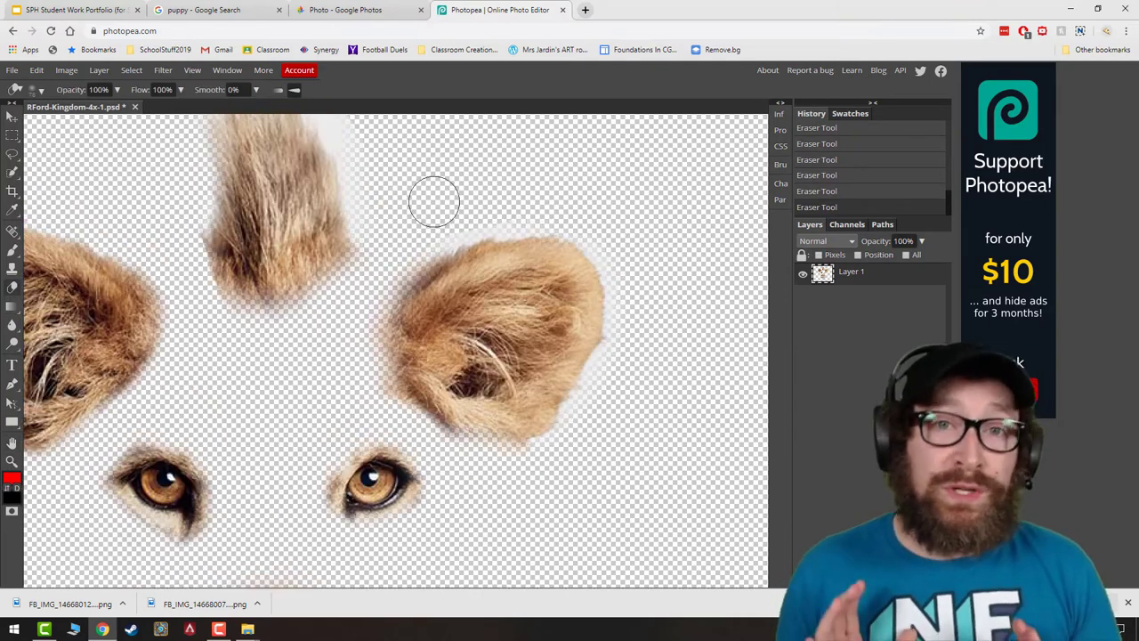
pyautogui.moveTo(222, 156); pyautogui.dragTo(361, 272)
pyautogui.rightClick(12, 421)
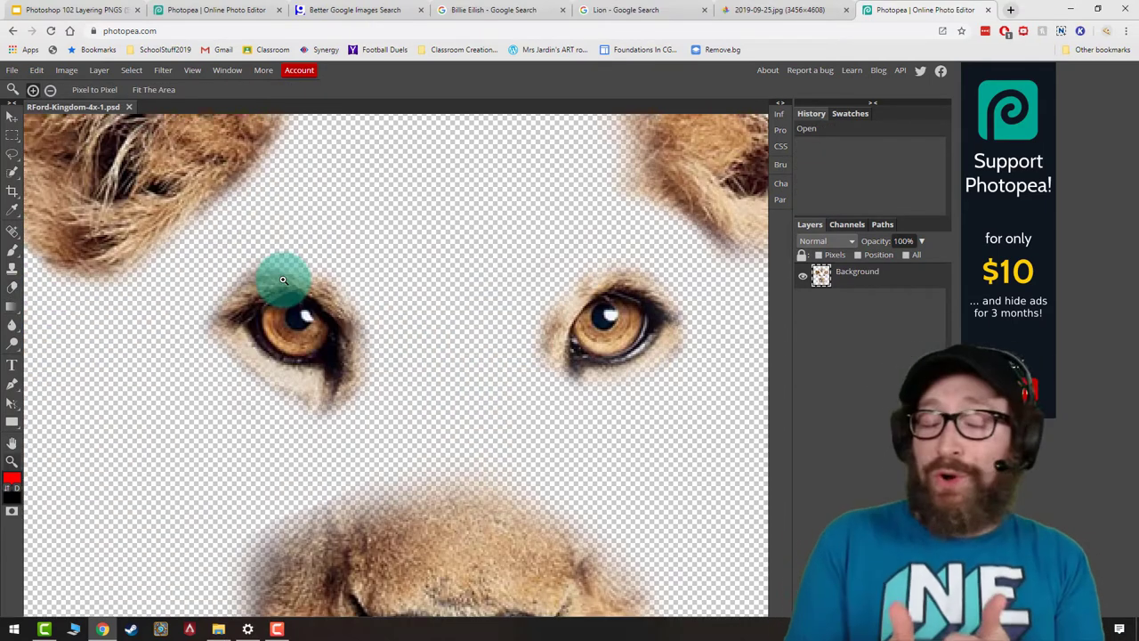
pyautogui.rightClick(12, 154)
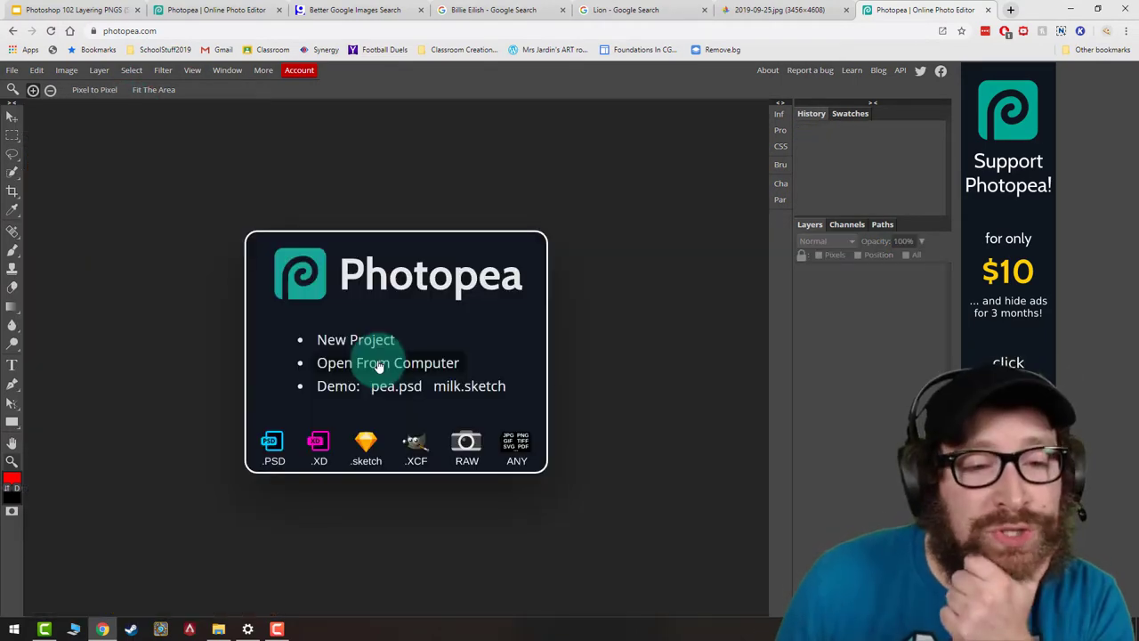
# Open the green-background portrait 2019-09-25 from the Project 3 - Photoshop101 folder.
pyautogui.click(379, 363)
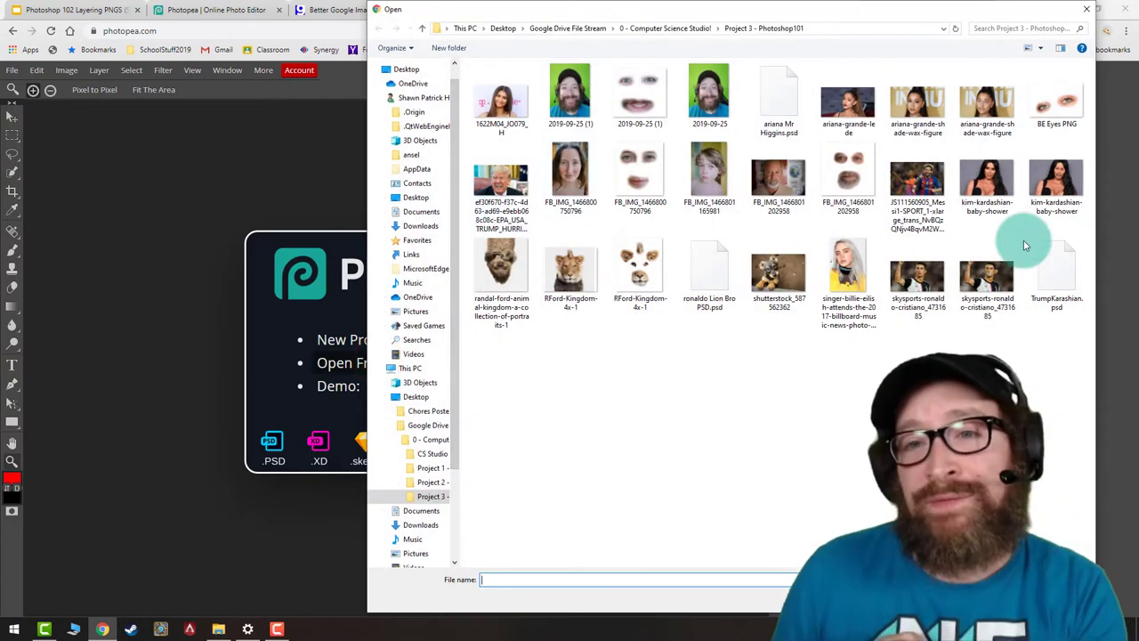
pyautogui.doubleClick(711, 105)
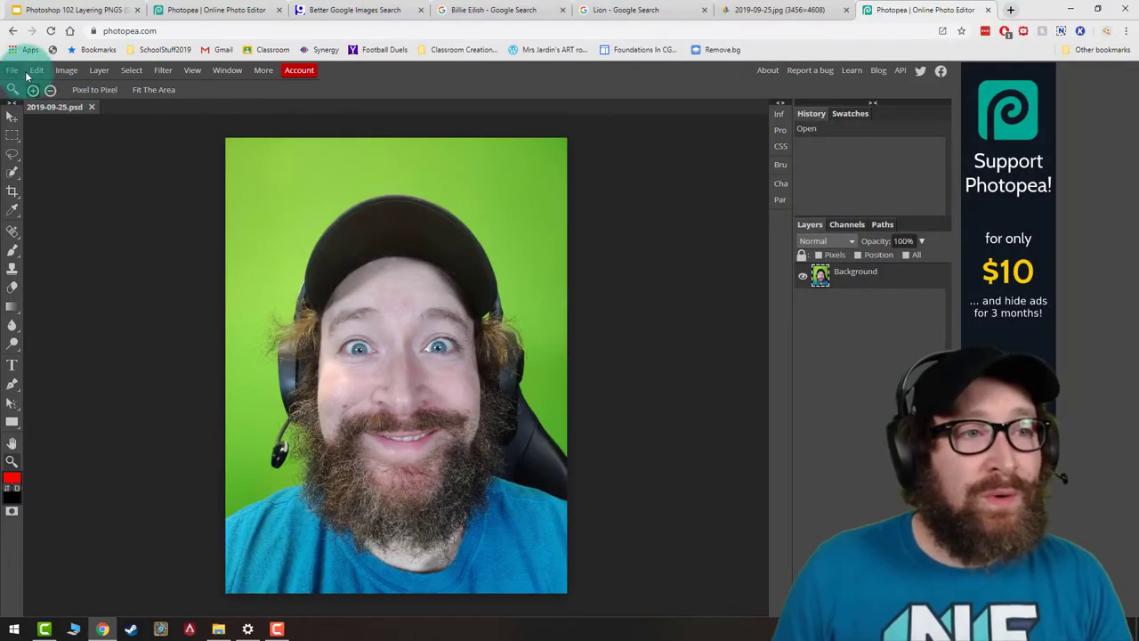
# Place the RFord-Kingdom-4x-1 lion cutout over the portrait and scale it to 572% so its features cover the face.
pyautogui.click(14, 71)
pyautogui.click(23, 119)
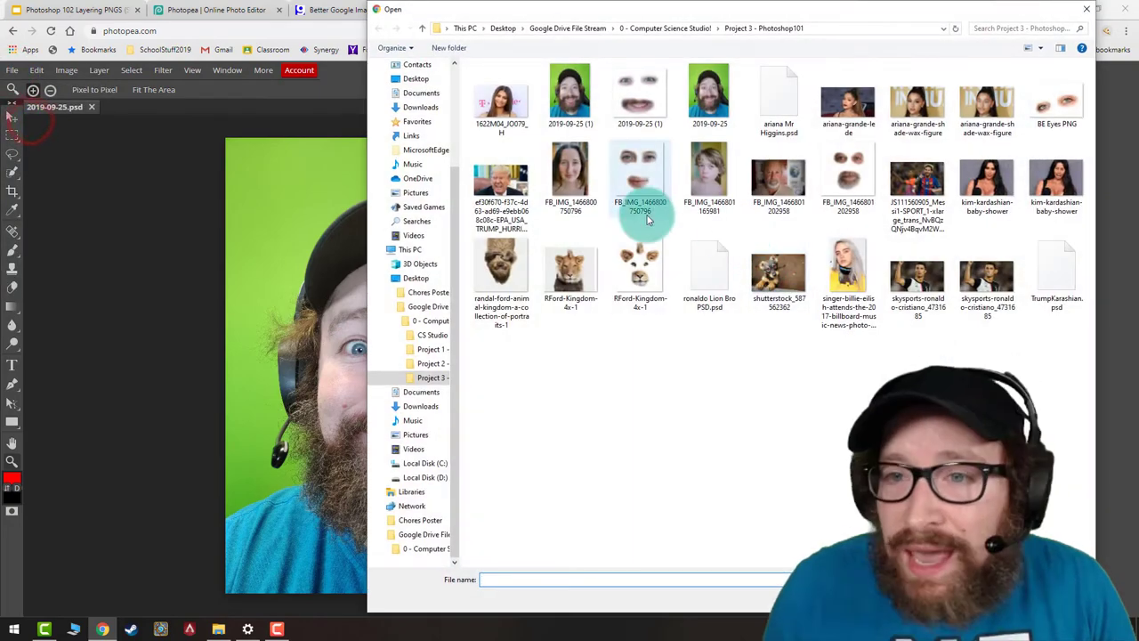
pyautogui.doubleClick(640, 278)
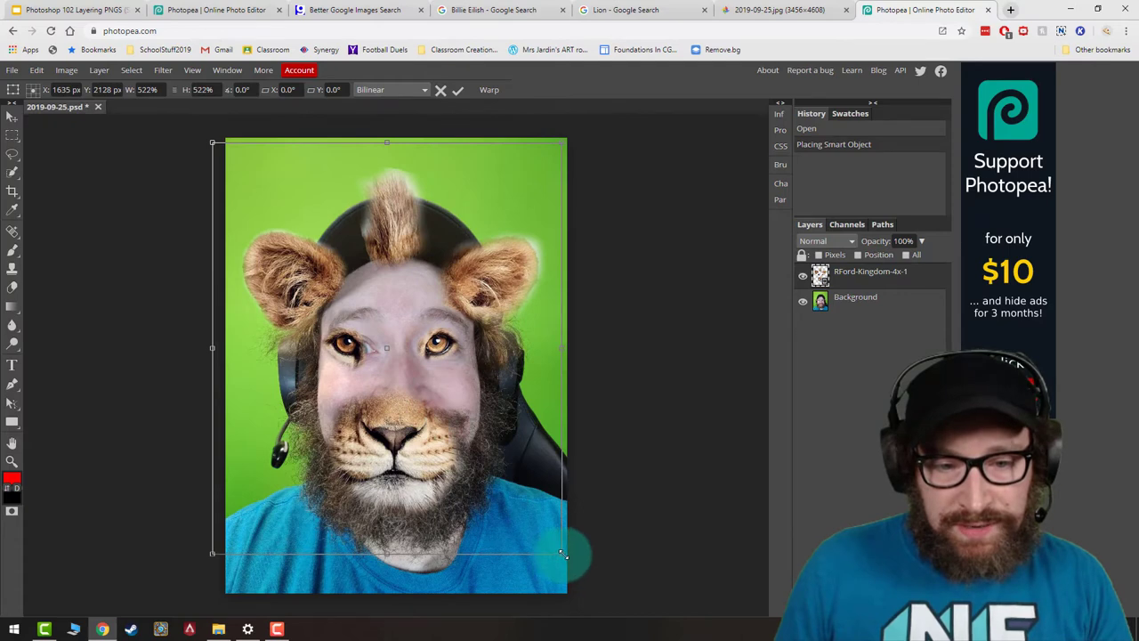
pyautogui.moveTo(562, 554); pyautogui.dragTo(580, 570)
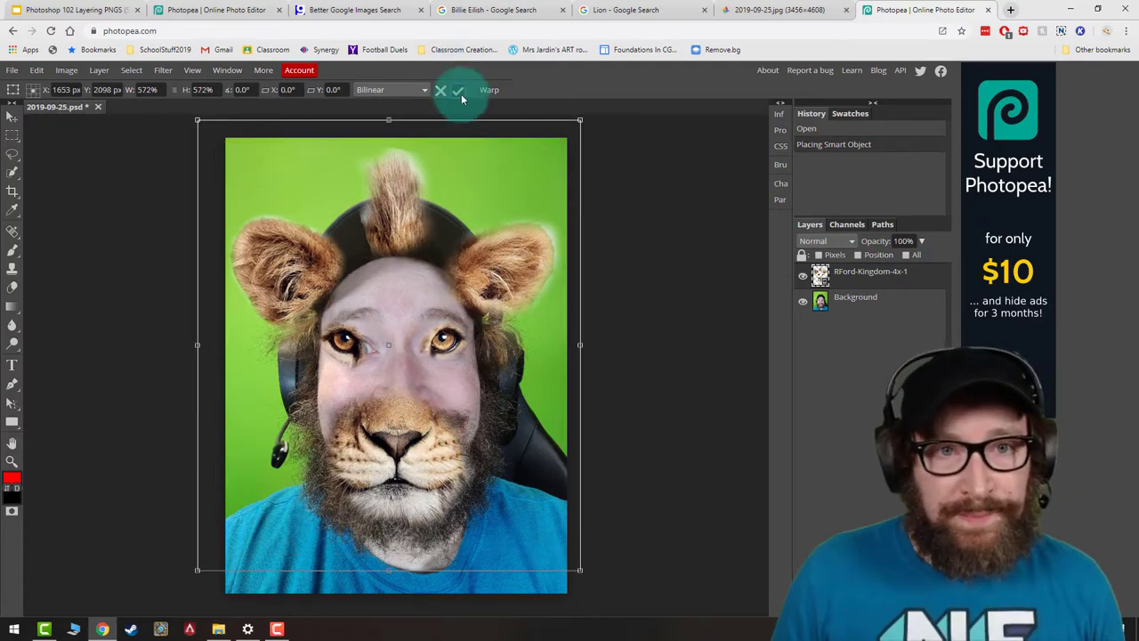
pyautogui.click(457, 91)
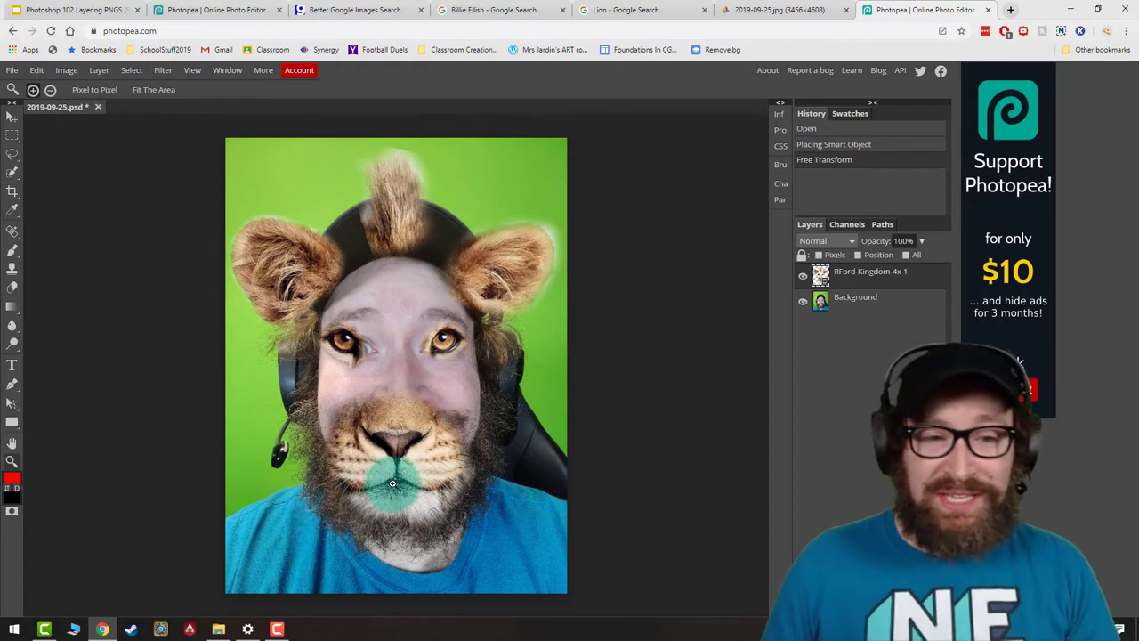
# Rasterize the RFord-Kingdom-4x-1 lion layer and duplicate it.
pyautogui.rightClick(849, 282)
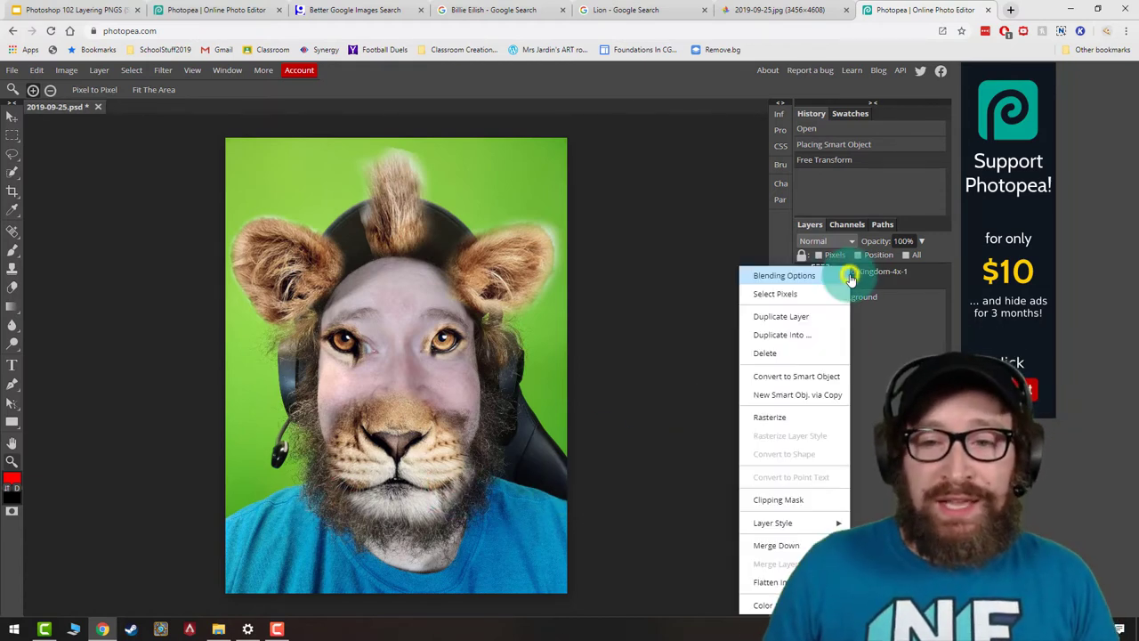
pyautogui.click(783, 418)
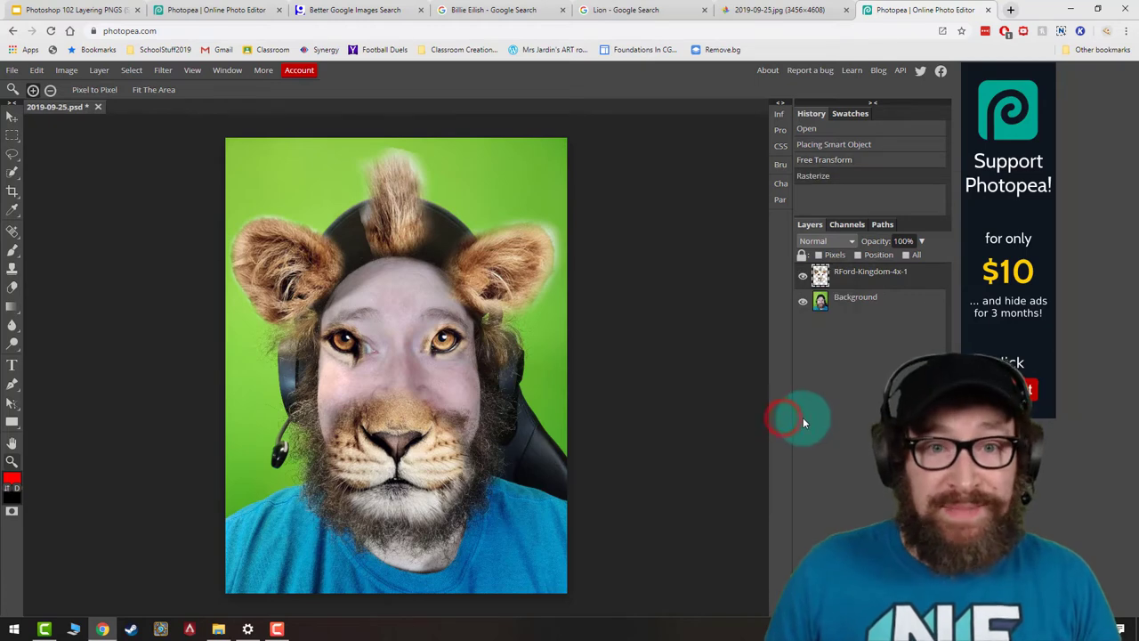
pyautogui.rightClick(842, 280)
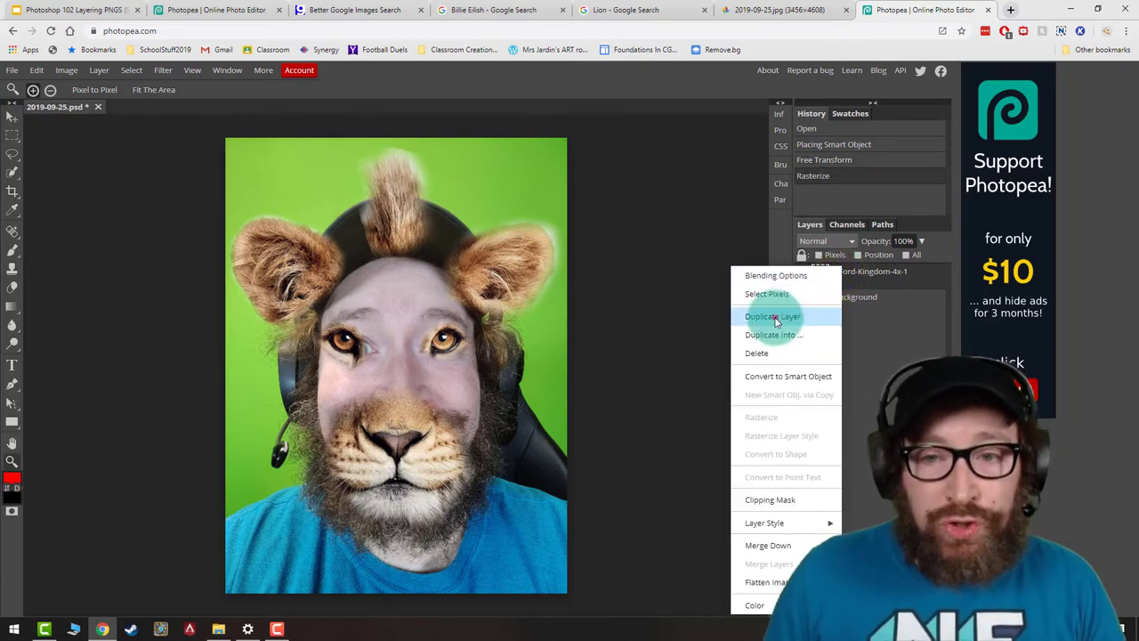
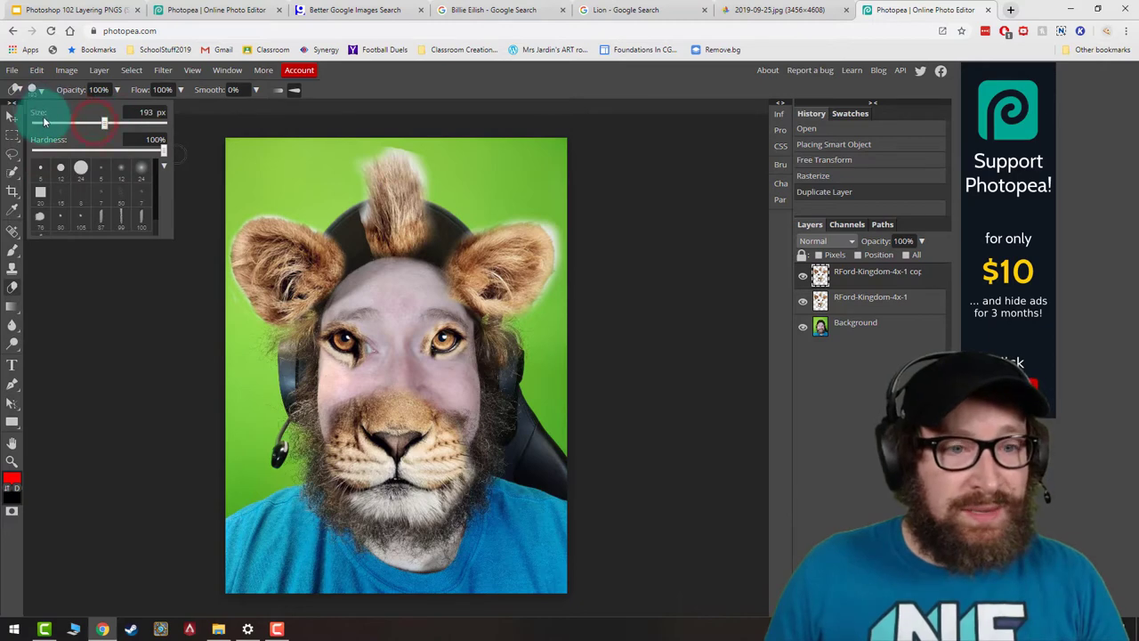
# Hide the original lion layer and erase everything except the muzzle from its copy, using a hard eraser about 368 px wide.
pyautogui.moveTo(105, 124); pyautogui.dragTo(112, 126)
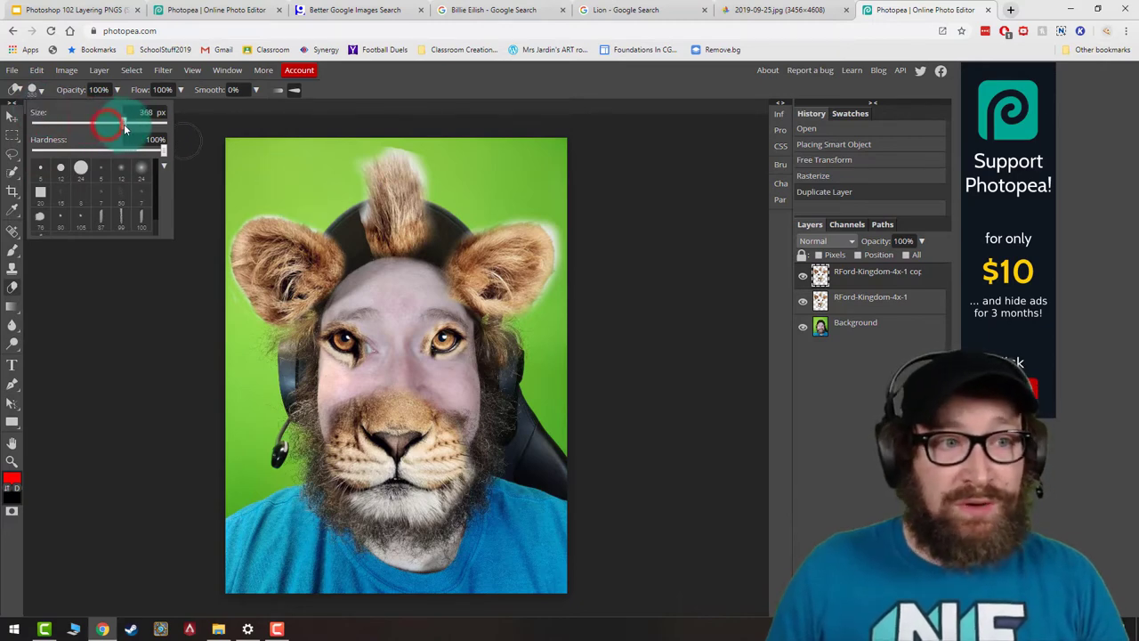
pyautogui.moveTo(244, 245); pyautogui.dragTo(268, 226)
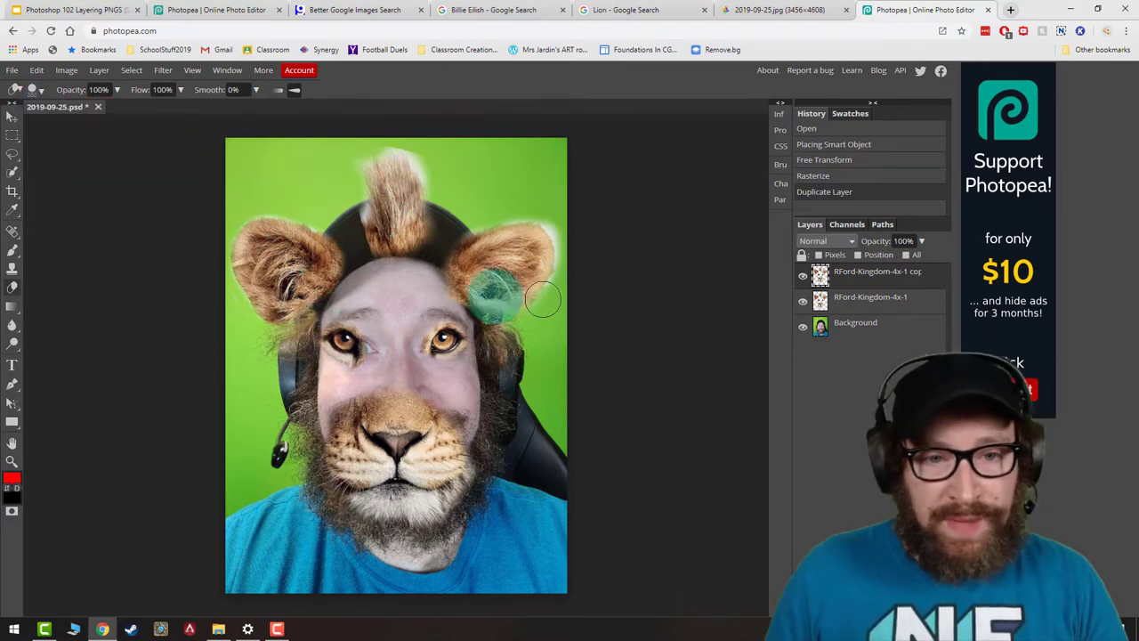
pyautogui.moveTo(546, 302); pyautogui.dragTo(512, 276)
pyautogui.click(832, 307)
pyautogui.click(804, 302)
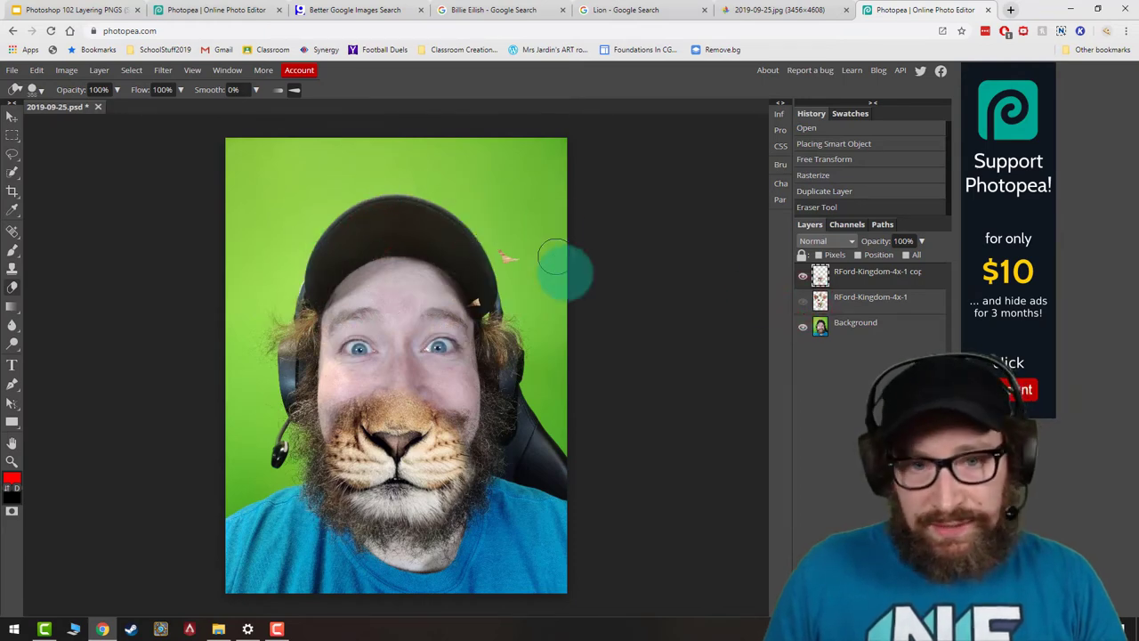
pyautogui.moveTo(356, 374); pyautogui.dragTo(365, 437)
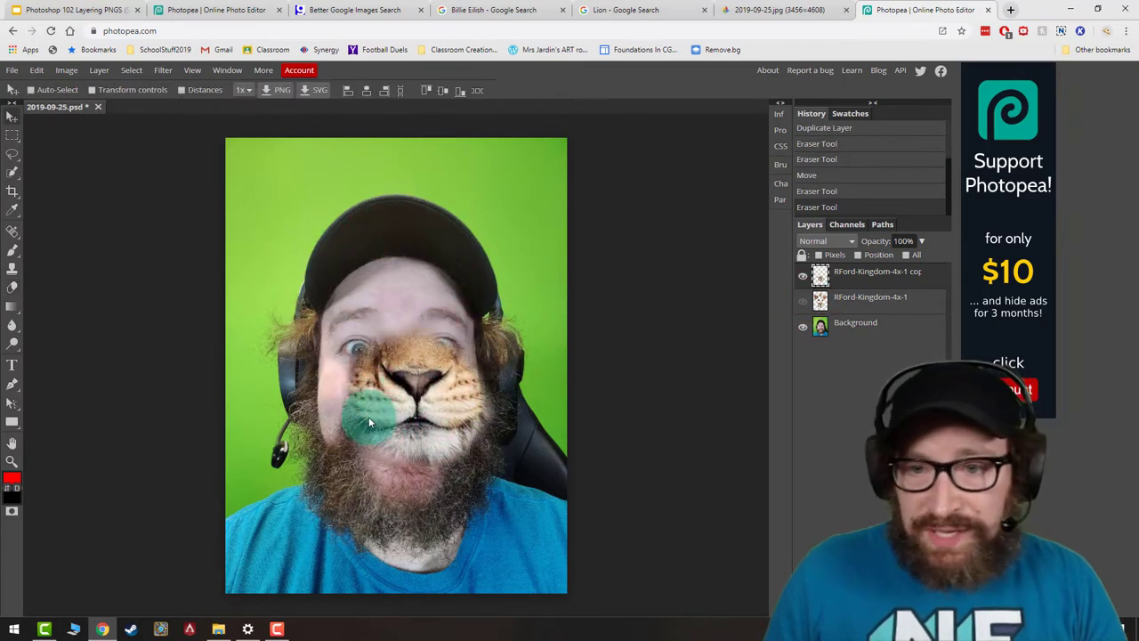
# Toggle the original lion layer's visibility to compare it with the isolated muzzle.
pyautogui.click(804, 303)
pyautogui.rightClick(805, 303)
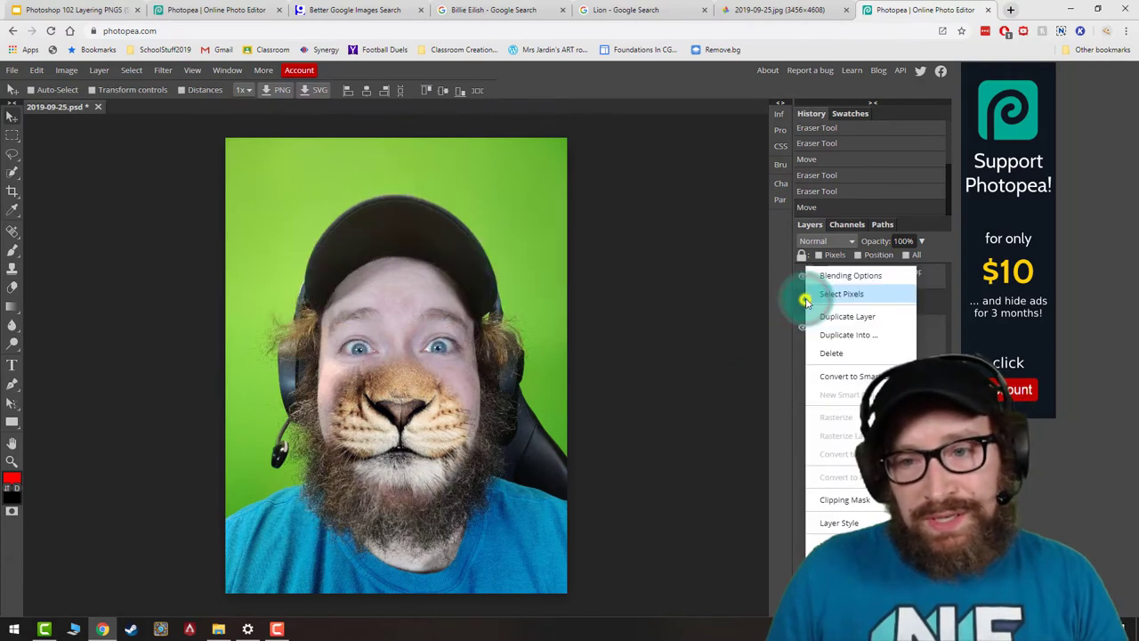
pyautogui.click(799, 304)
pyautogui.click(798, 302)
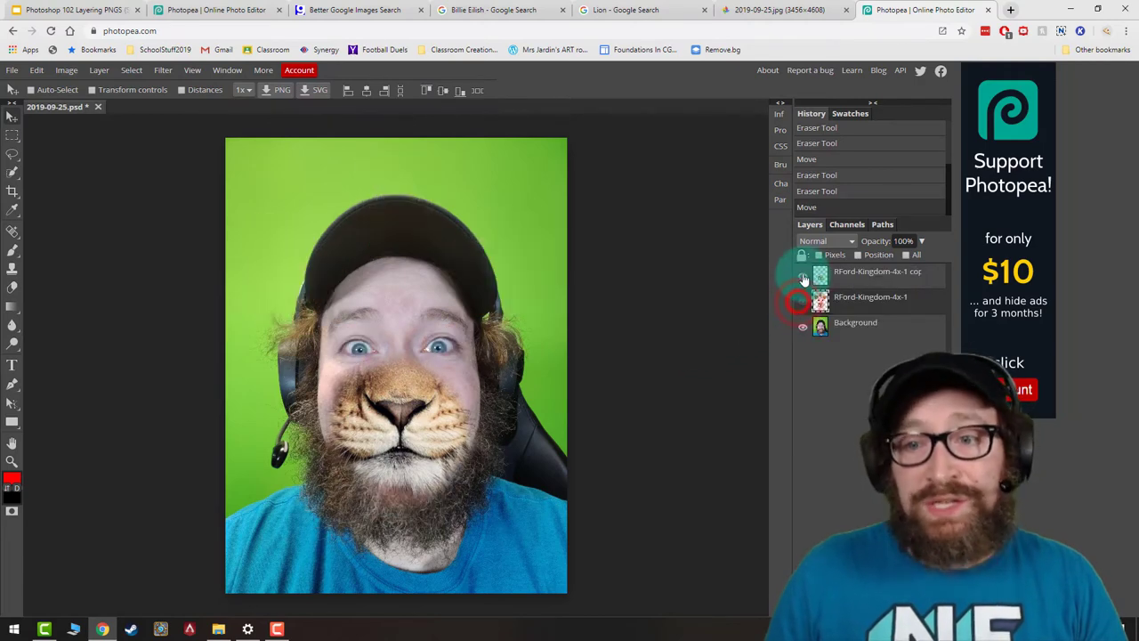
# Align the muzzle over the nose and mouth with its layer opacity lowered to 39%, and restore the opacity to 100%.
pyautogui.click(857, 282)
pyautogui.moveTo(404, 400)
pyautogui.mouseDown()
pyautogui.moveTo(411, 383)
pyautogui.moveTo(407, 413)
pyautogui.mouseUp()
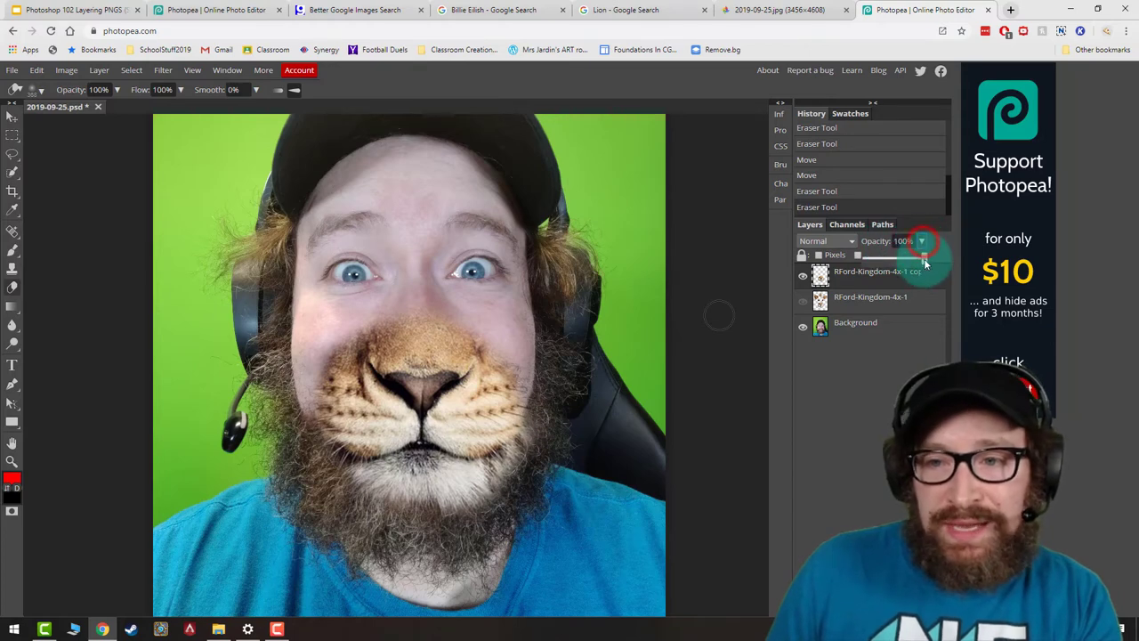
pyautogui.moveTo(921, 261); pyautogui.dragTo(891, 273)
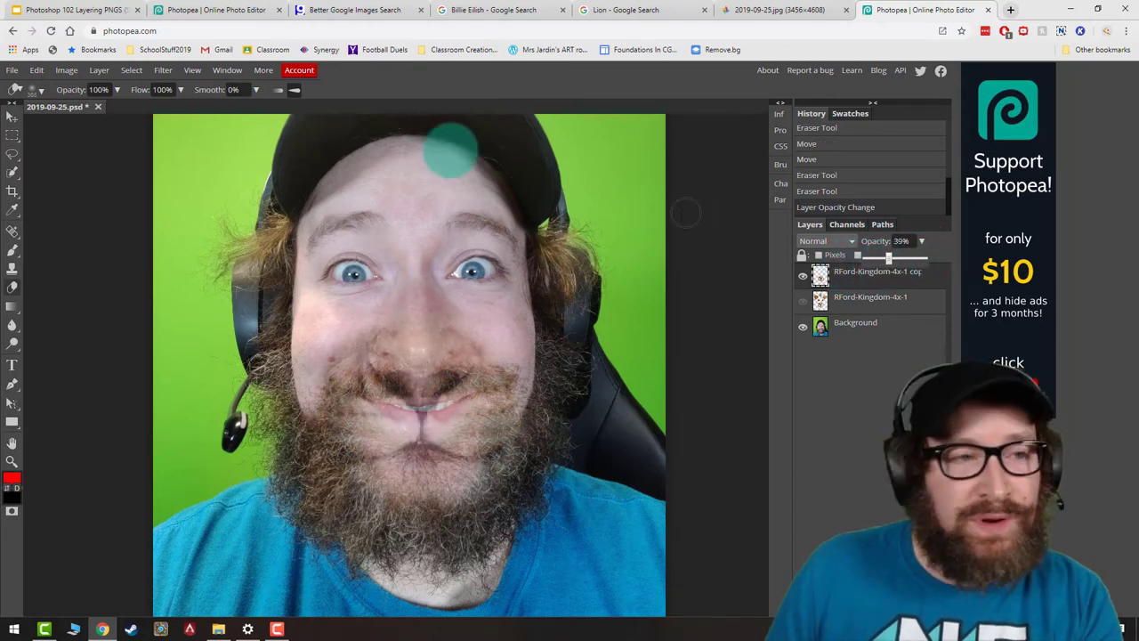
pyautogui.click(11, 117)
pyautogui.moveTo(421, 398)
pyautogui.mouseDown()
pyautogui.moveTo(417, 433)
pyautogui.moveTo(411, 399)
pyautogui.mouseUp()
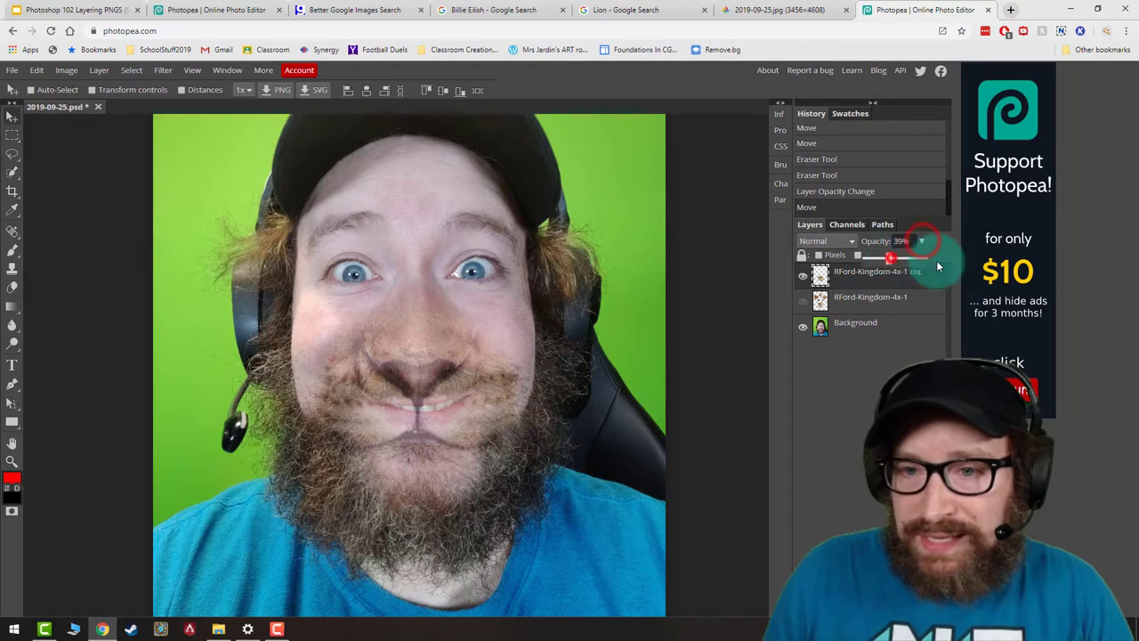
pyautogui.moveTo(890, 257); pyautogui.dragTo(965, 259)
pyautogui.click(406, 363)
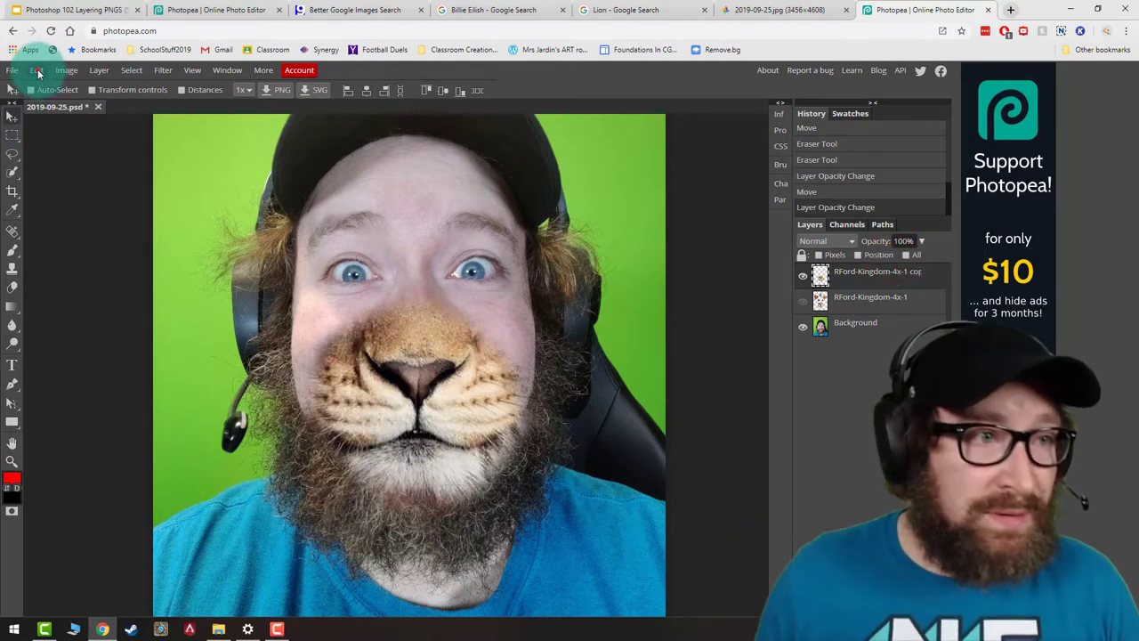
# Scale the muzzle layer down slightly with Free Transform and recentre it over the nose and mouth.
pyautogui.click(38, 71)
pyautogui.click(89, 307)
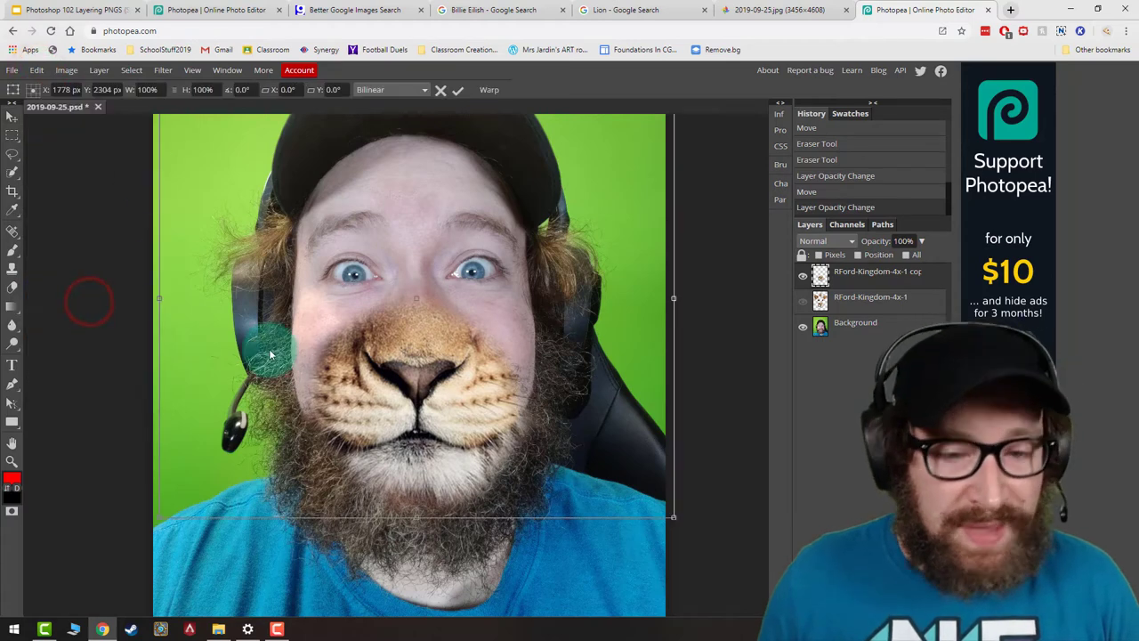
pyautogui.moveTo(674, 517); pyautogui.dragTo(647, 509)
pyautogui.moveTo(548, 455); pyautogui.dragTo(563, 455)
pyautogui.press('Return')
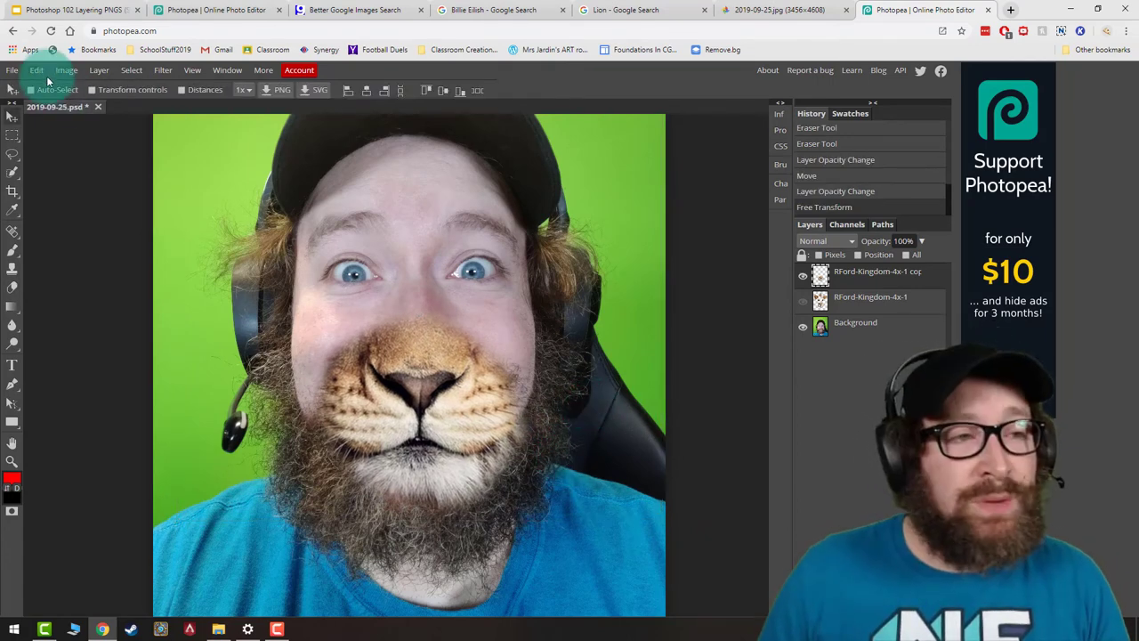
pyautogui.click(38, 73)
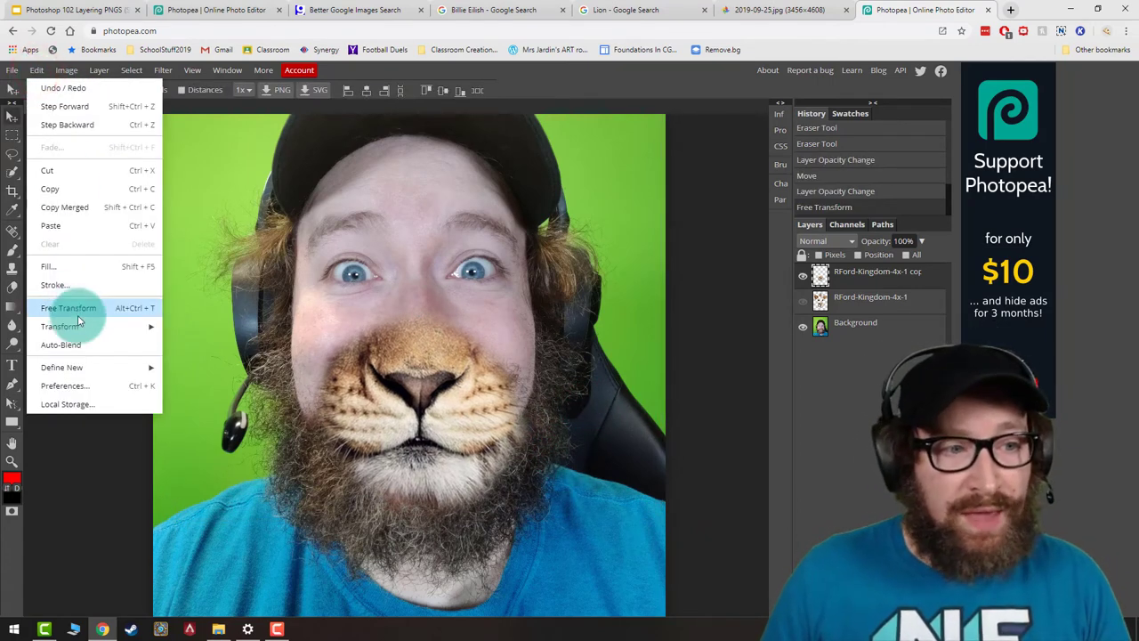
pyautogui.moveTo(78, 324)
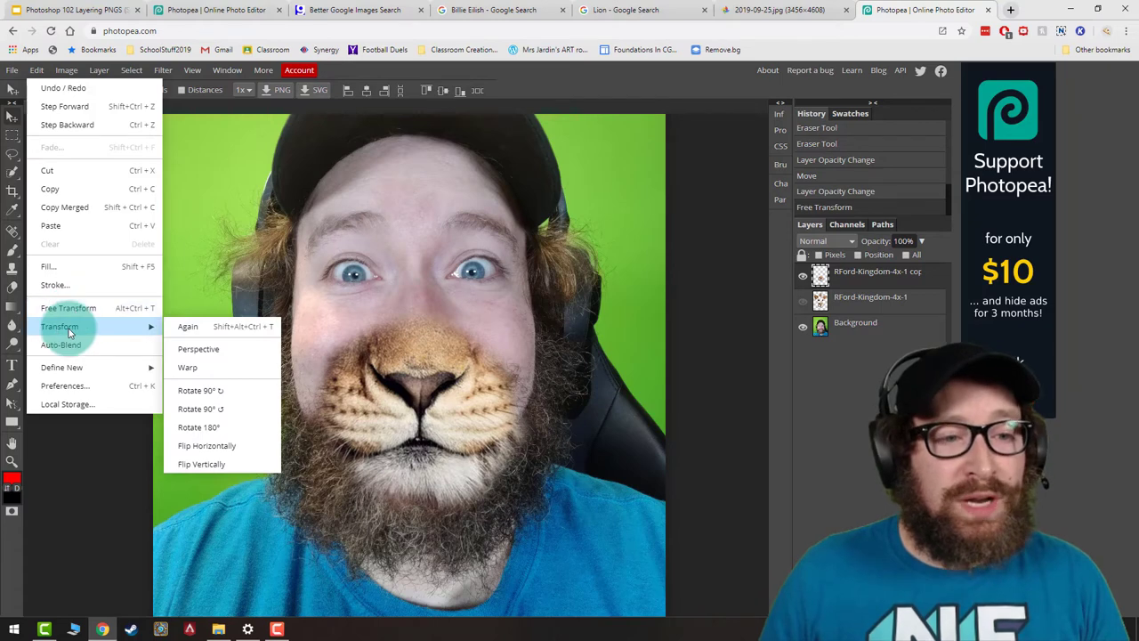
pyautogui.click(195, 372)
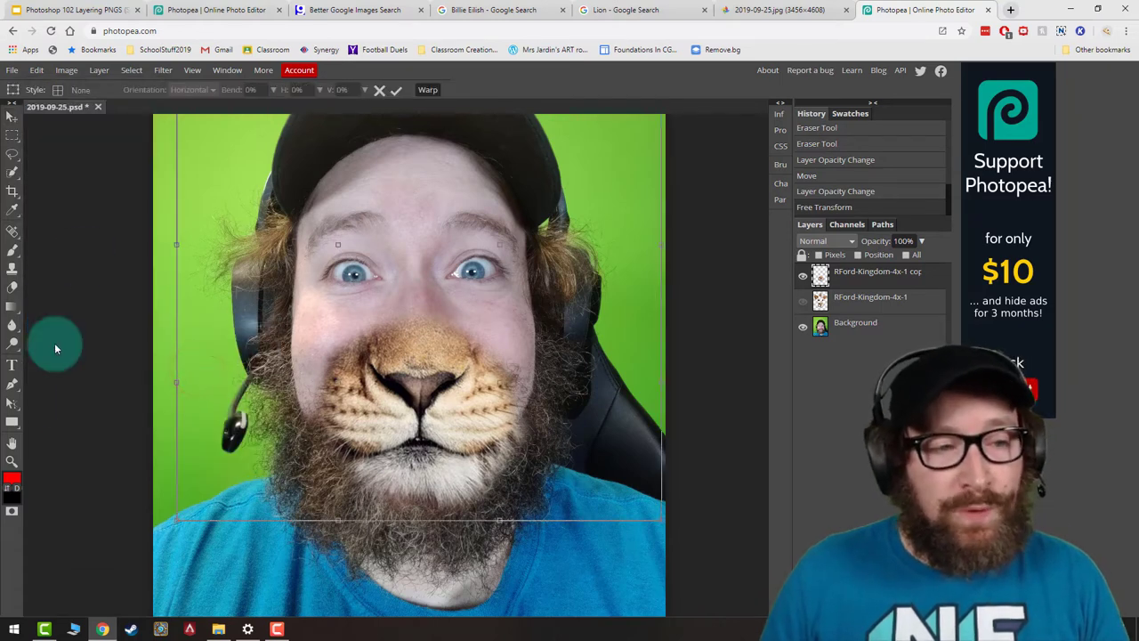
# Warp the muzzle layer by pulling its corners inward so the muzzle fits the face more tightly, and apply the warp.
pyautogui.rightClick(356, 319)
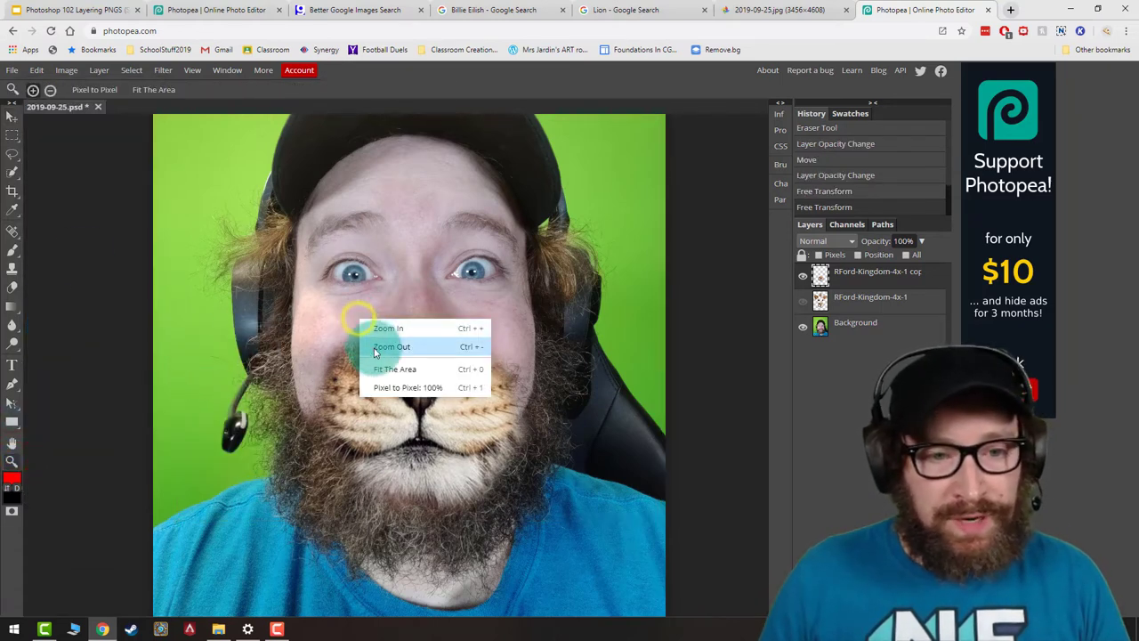
pyautogui.click(374, 343)
pyautogui.click(37, 69)
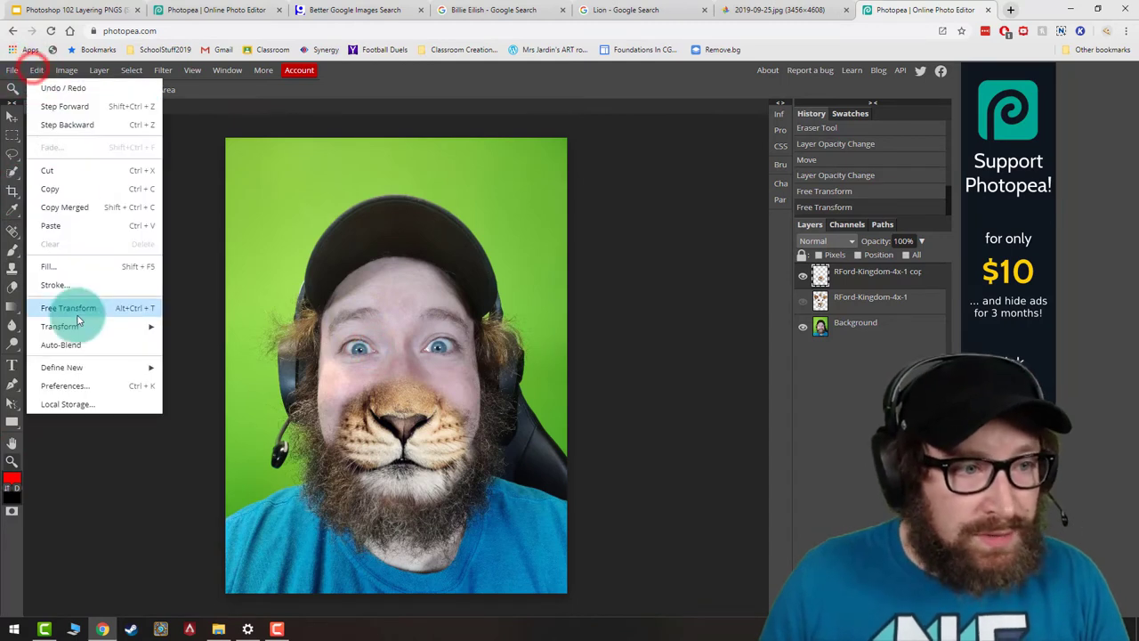
pyautogui.moveTo(81, 326)
pyautogui.click(191, 368)
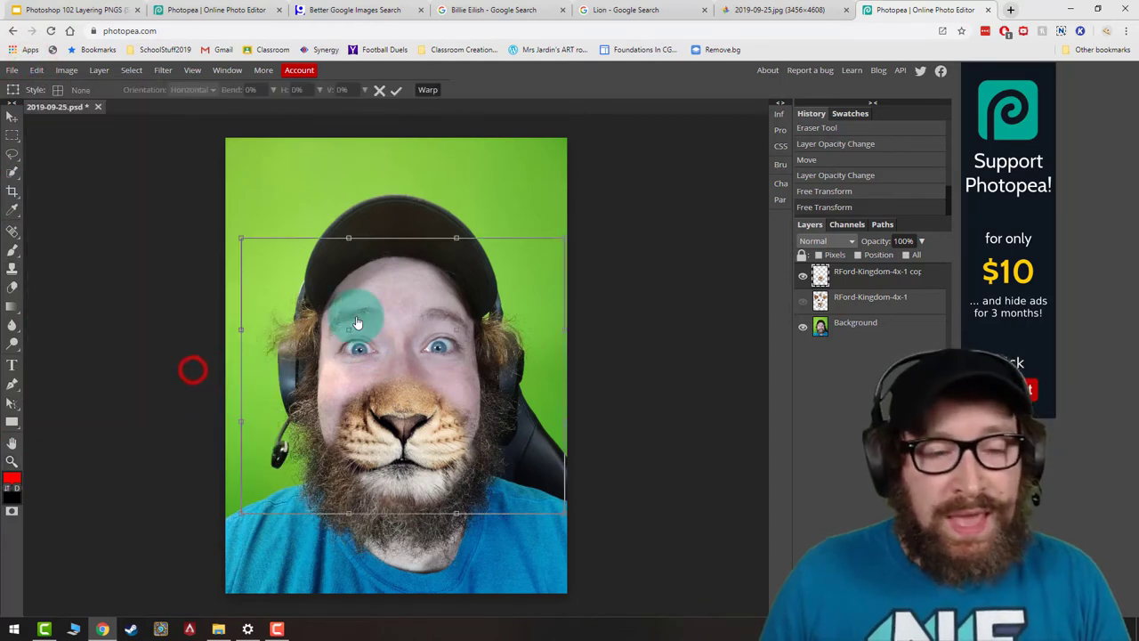
pyautogui.moveTo(271, 268)
pyautogui.mouseDown()
pyautogui.moveTo(306, 206)
pyautogui.moveTo(237, 244)
pyautogui.moveTo(270, 267)
pyautogui.mouseUp()
pyautogui.moveTo(240, 512); pyautogui.dragTo(276, 498)
pyautogui.moveTo(241, 422); pyautogui.dragTo(265, 430)
pyautogui.moveTo(564, 238); pyautogui.dragTo(495, 304)
pyautogui.moveTo(564, 513); pyautogui.dragTo(529, 493)
pyautogui.click(396, 89)
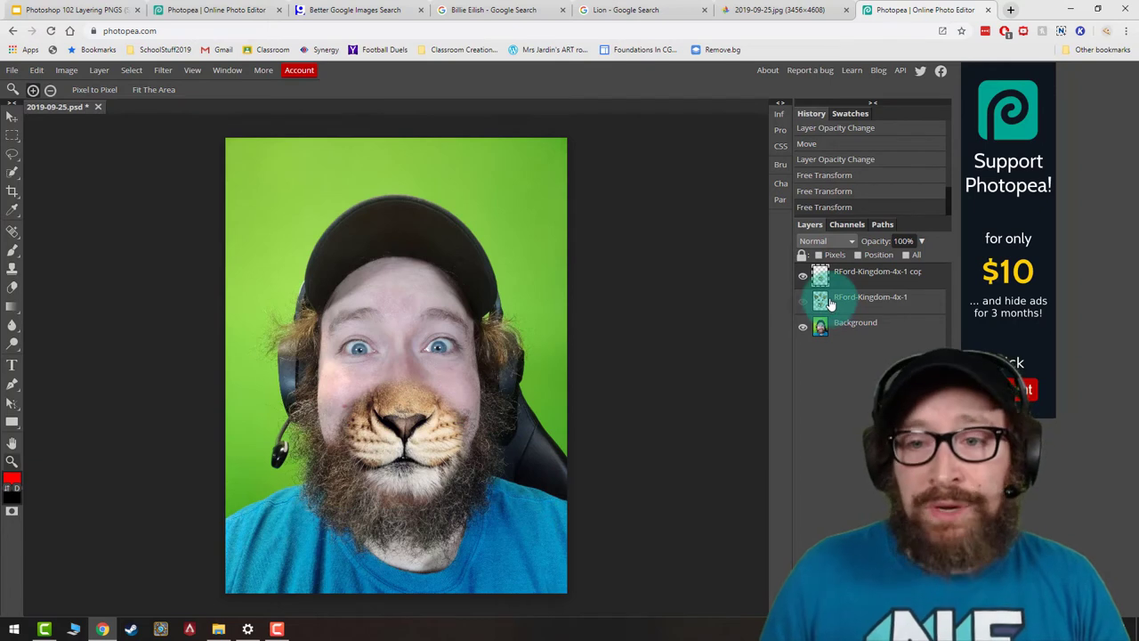
# Move the original lion layer above the muzzle copy, hide the copy, and show the original.
pyautogui.moveTo(837, 307); pyautogui.dragTo(843, 276)
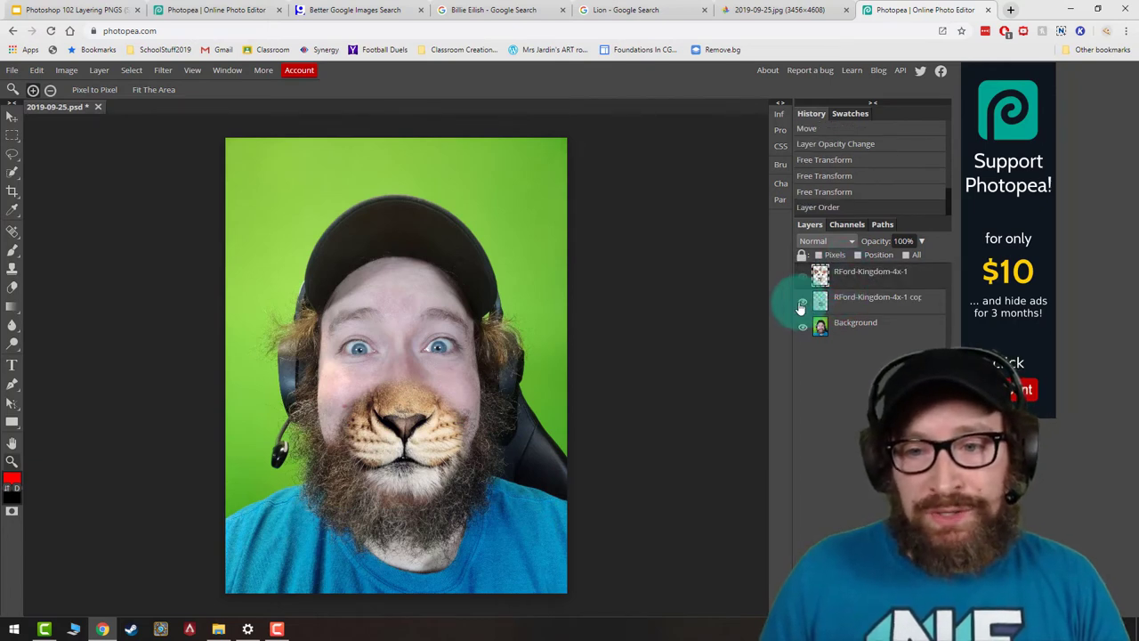
pyautogui.click(803, 305)
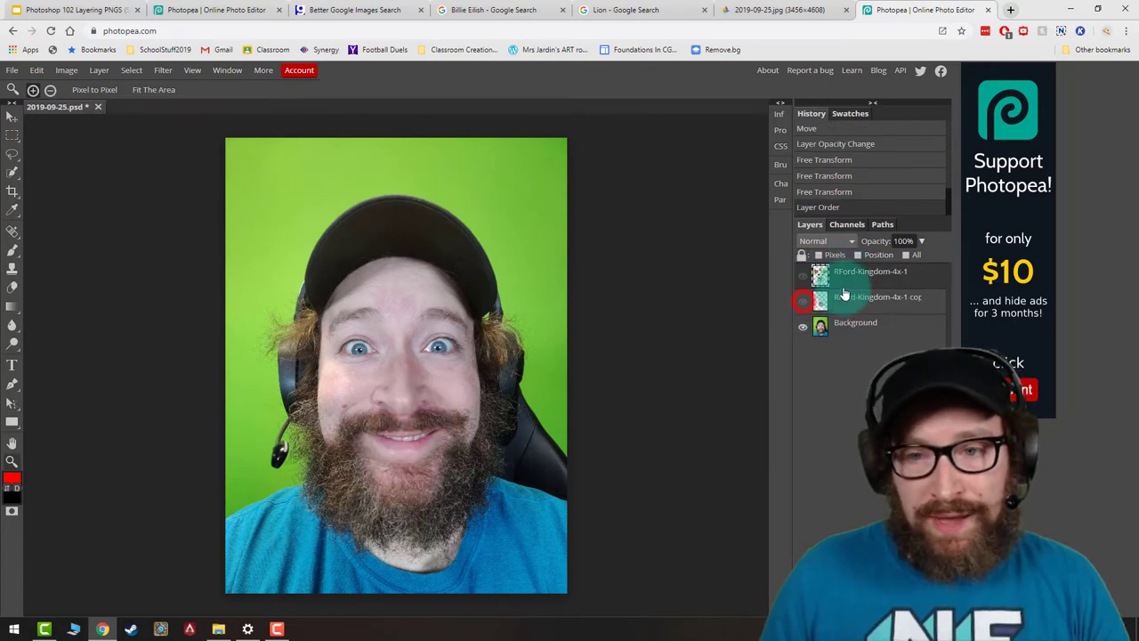
pyautogui.click(803, 276)
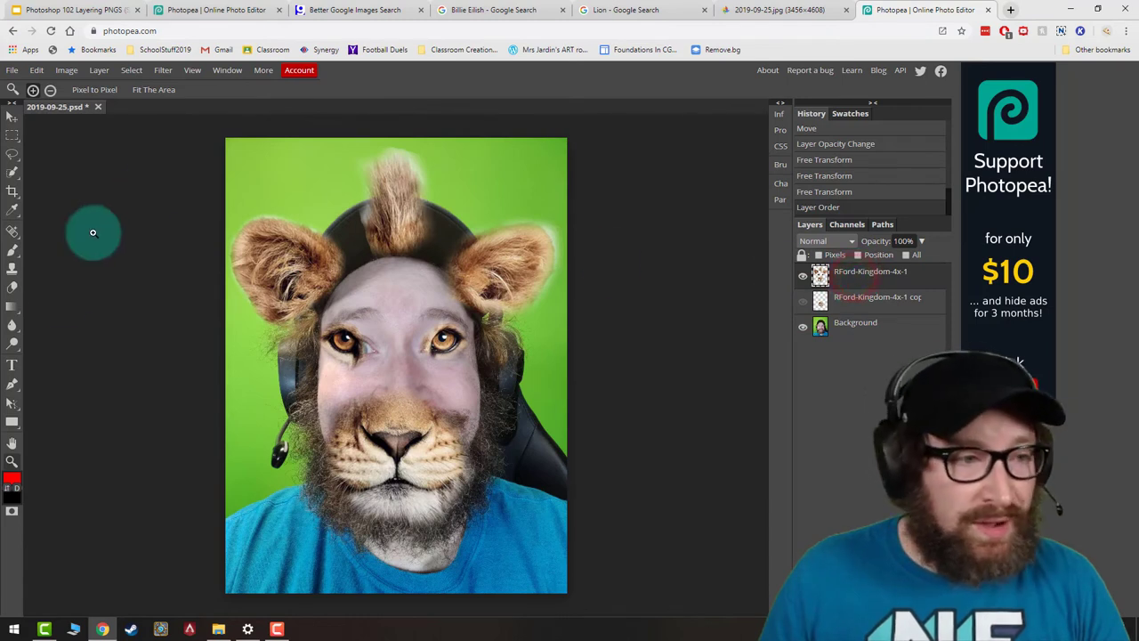
# Erase the muzzle, ears and hair tuft from the original lion layer with a hard eraser, leaving only the two eyes.
pyautogui.click(11, 287)
pyautogui.click(45, 91)
pyautogui.moveTo(35, 148); pyautogui.dragTo(167, 168)
pyautogui.click(334, 416)
pyautogui.moveTo(367, 402)
pyautogui.mouseDown()
pyautogui.moveTo(419, 400)
pyautogui.moveTo(485, 435)
pyautogui.moveTo(384, 429)
pyautogui.mouseUp()
pyautogui.moveTo(338, 471); pyautogui.dragTo(397, 463)
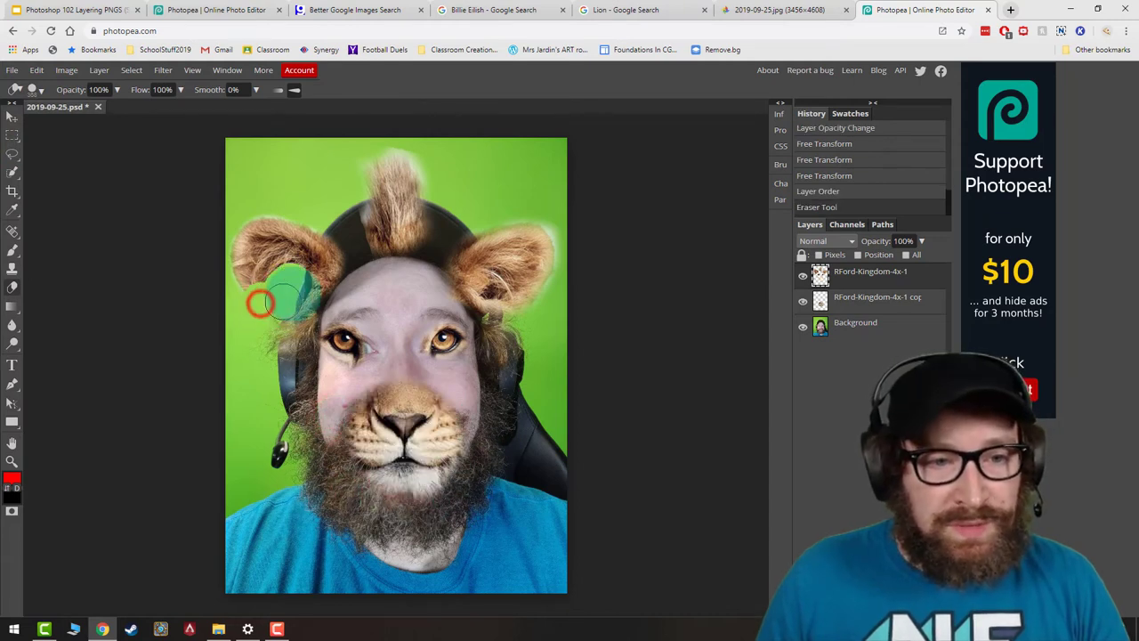
pyautogui.moveTo(265, 335)
pyautogui.mouseDown()
pyautogui.moveTo(305, 242)
pyautogui.moveTo(395, 229)
pyautogui.moveTo(534, 241)
pyautogui.mouseUp()
# Duplicate the RFord-Kingdom-4x-1 layer that holds the two lion eyes.
pyautogui.click(850, 281)
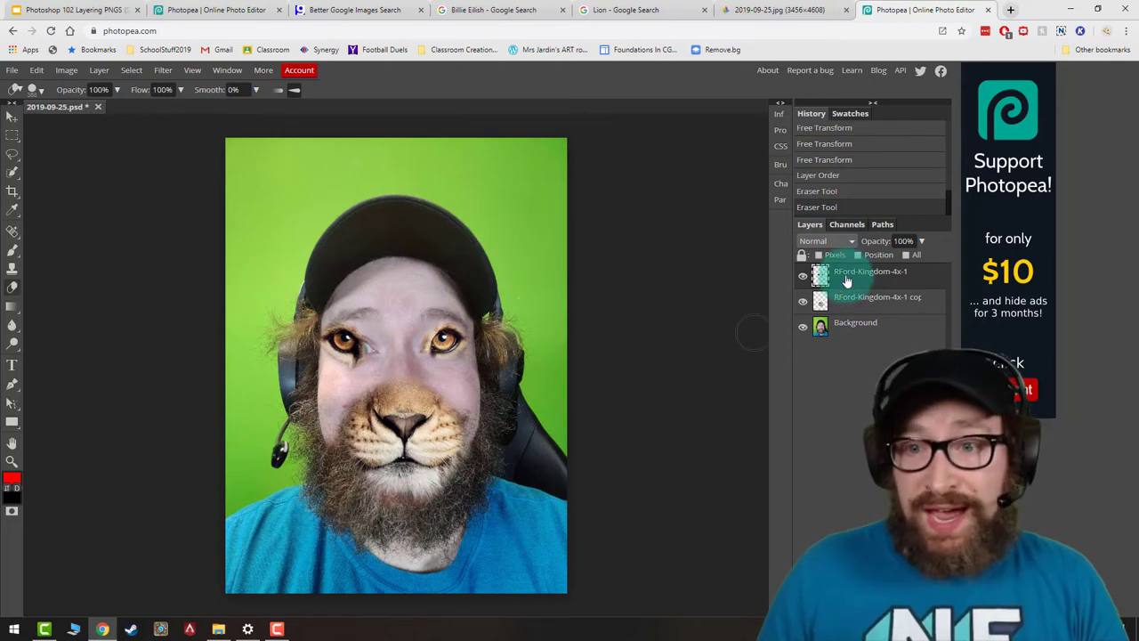
pyautogui.rightClick(847, 281)
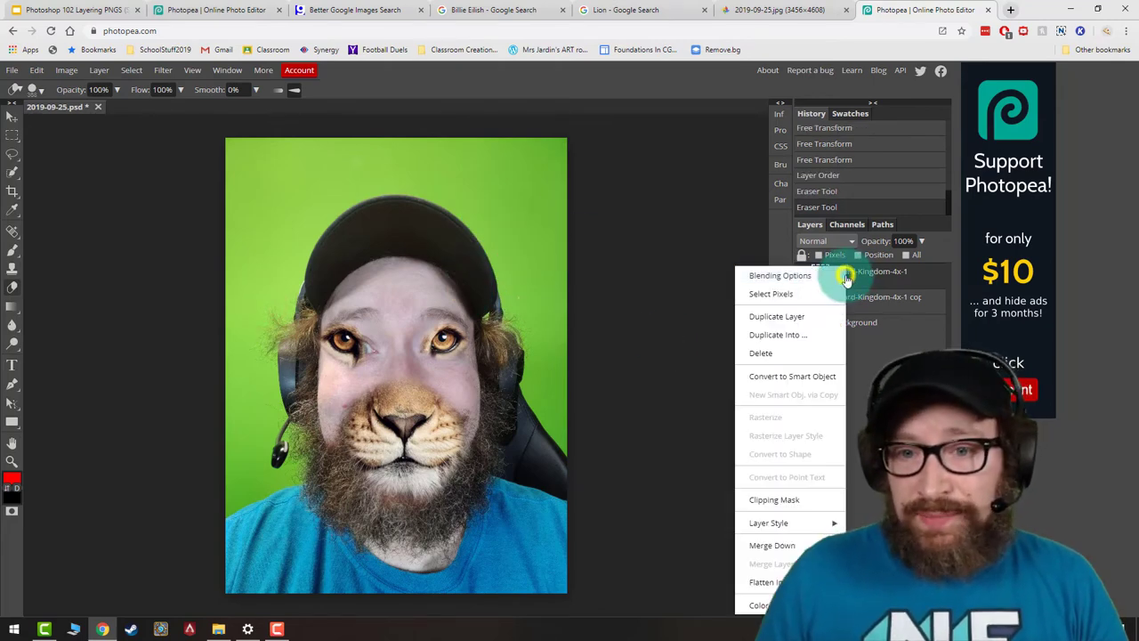
pyautogui.click(778, 319)
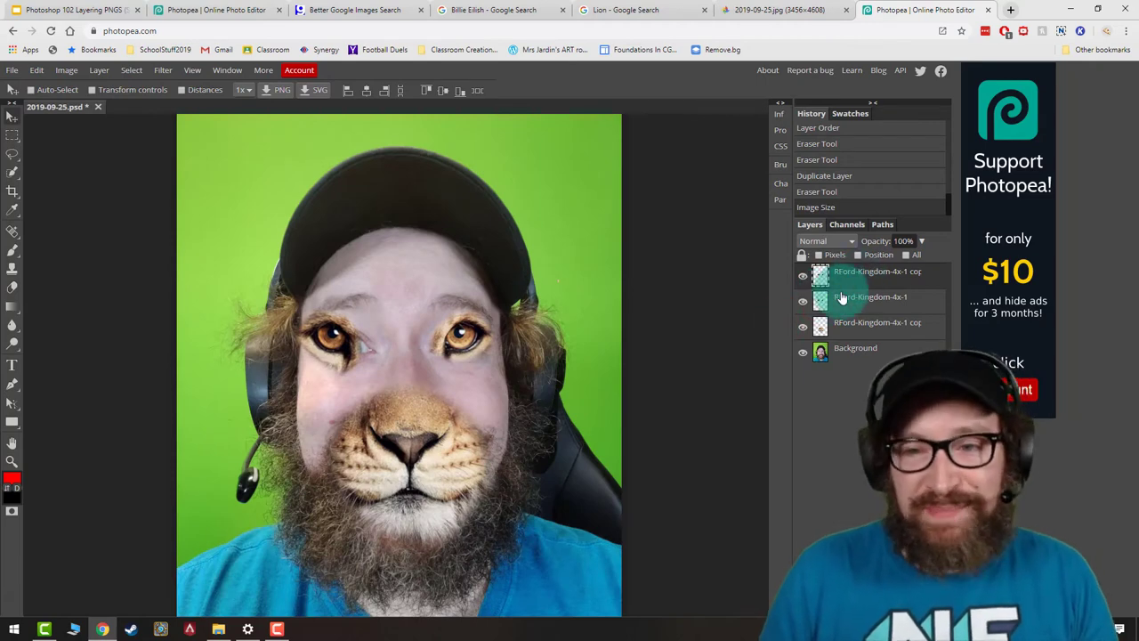
# Erase the eye on the image's right side from the RFord-Kingdom-4x-1 layer and toggle both eye layers' visibility to check the separation.
pyautogui.click(840, 303)
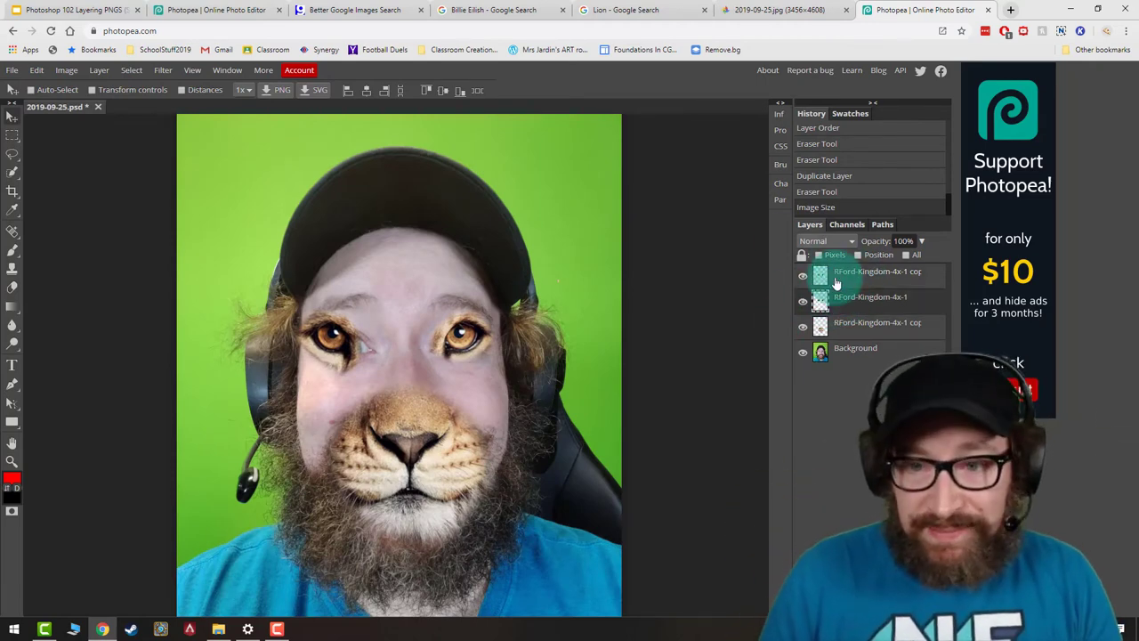
pyautogui.click(815, 278)
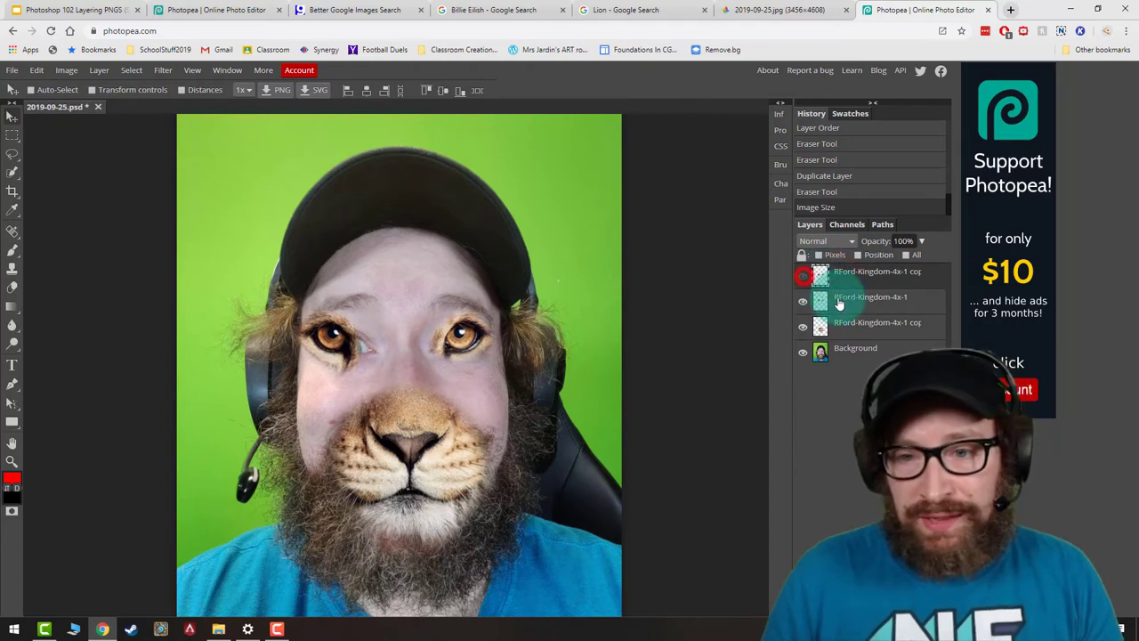
pyautogui.click(837, 302)
pyautogui.click(11, 287)
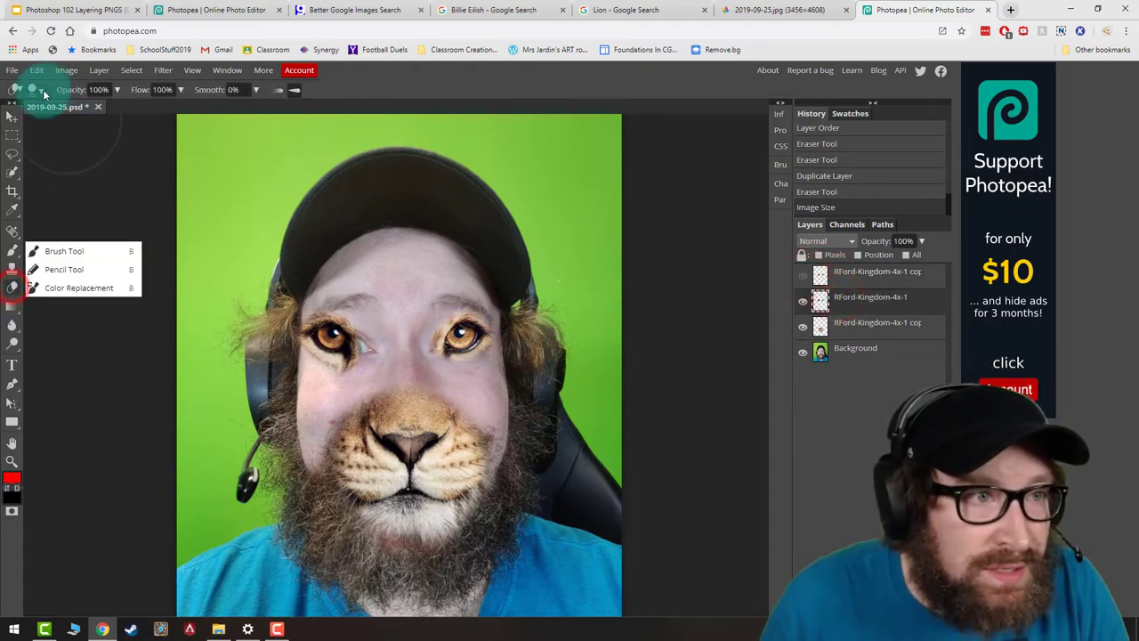
pyautogui.click(40, 90)
pyautogui.click(463, 330)
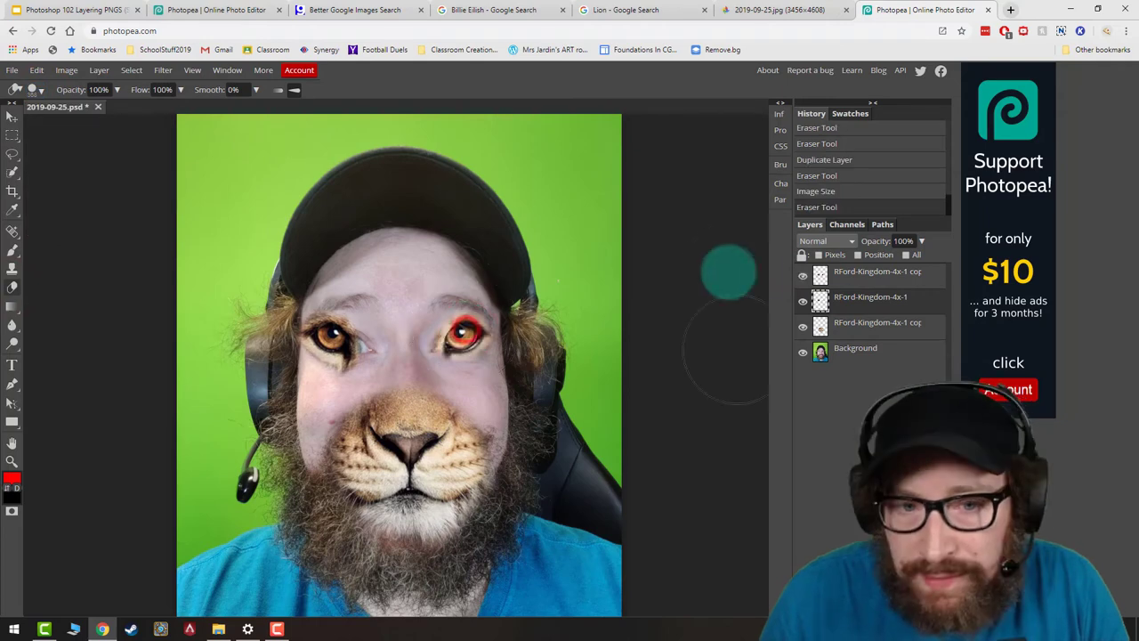
pyautogui.click(805, 302)
pyautogui.click(802, 276)
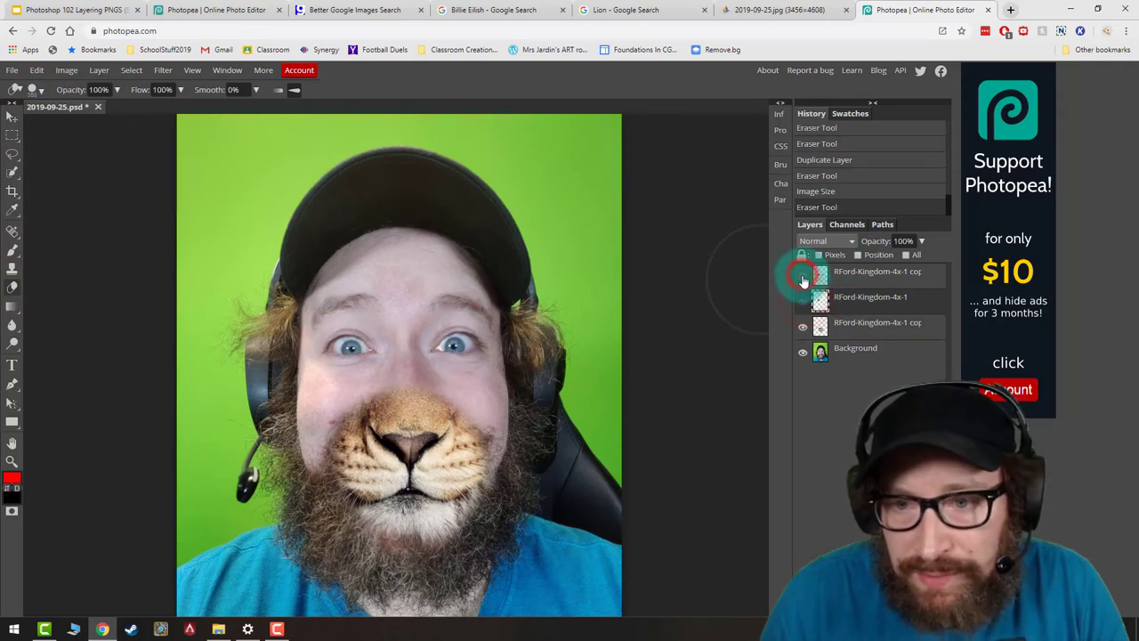
# Erase the eye on the image's left side from the topmost copy layer and show the RFord-Kingdom-4x-1 layer.
pyautogui.click(860, 280)
pyautogui.click(356, 338)
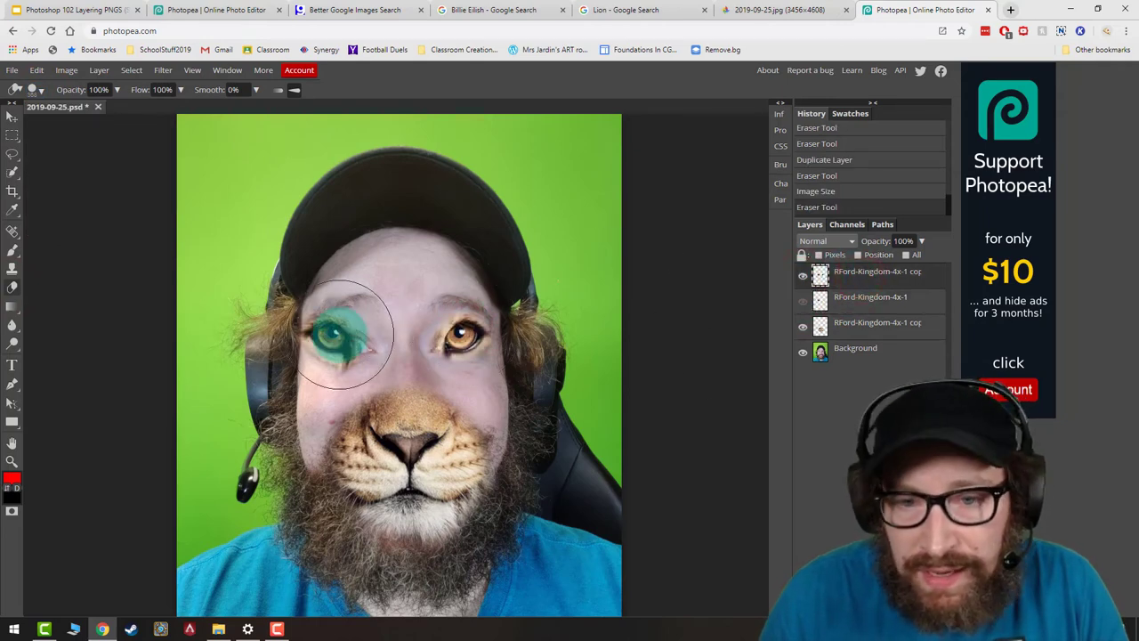
pyautogui.click(802, 301)
# Move and resize the lion eye on the RFord-Kingdom-4x-1 layer with Free Transform to cover the portrait eye on the image's left.
pyautogui.rightClick(10, 131)
pyautogui.click(12, 118)
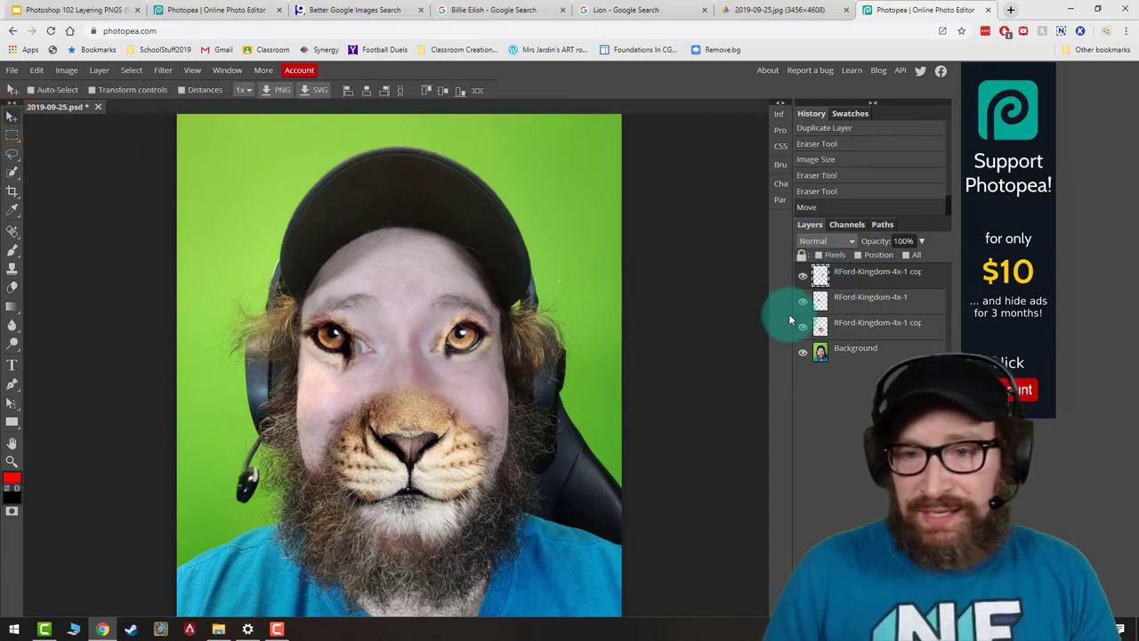
pyautogui.click(859, 299)
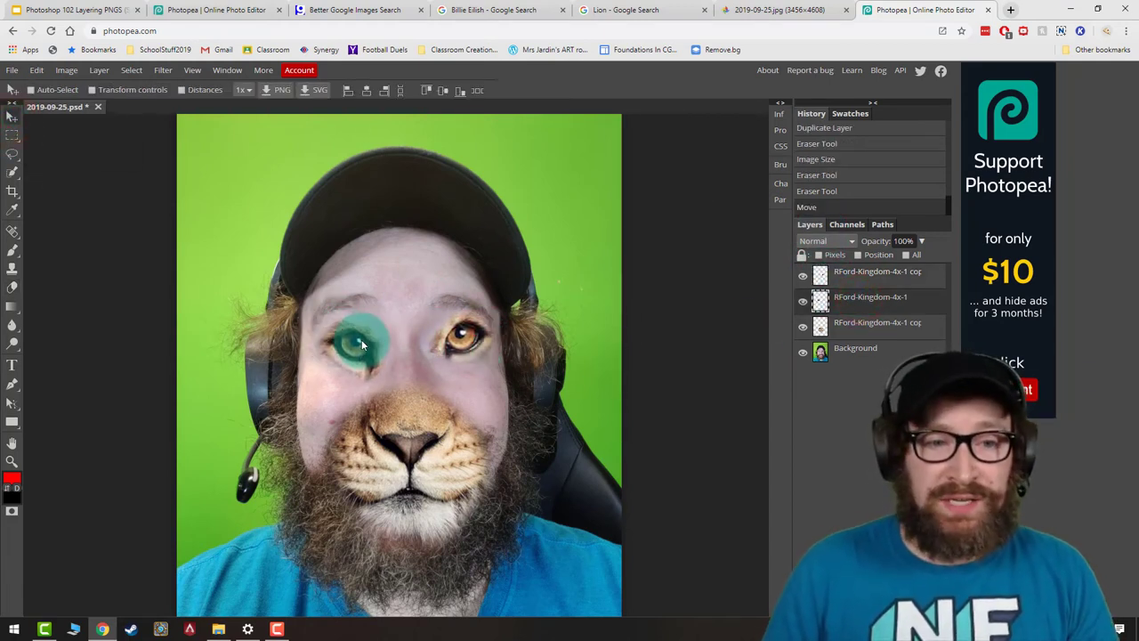
pyautogui.click(37, 69)
pyautogui.click(111, 308)
pyautogui.moveTo(353, 306); pyautogui.dragTo(347, 382)
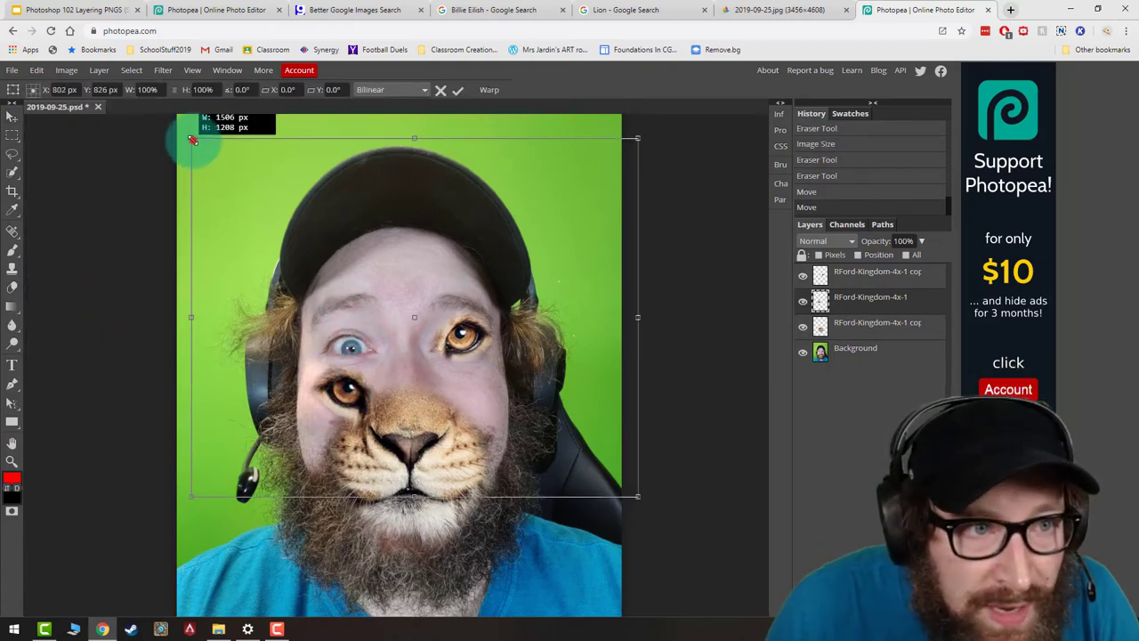
pyautogui.moveTo(192, 140); pyautogui.dragTo(152, 112)
pyautogui.moveTo(277, 329); pyautogui.dragTo(323, 286)
pyautogui.moveTo(190, 468); pyautogui.dragTo(290, 543)
pyautogui.moveTo(519, 363); pyautogui.dragTo(463, 344)
pyautogui.moveTo(685, 325); pyautogui.dragTo(704, 320)
pyautogui.moveTo(663, 325); pyautogui.dragTo(653, 317)
# Fit the lion eye on the topmost copy layer over the portrait eye on the image's right using Free Transform.
pyautogui.click(842, 275)
pyautogui.click(41, 71)
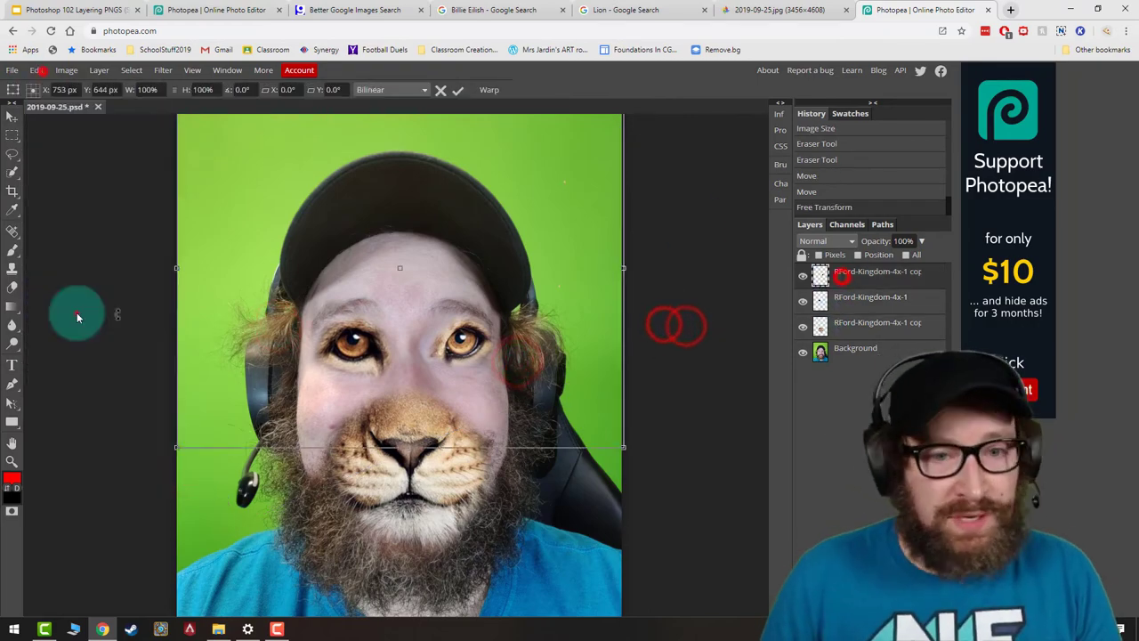
pyautogui.click(76, 311)
pyautogui.moveTo(592, 534); pyautogui.dragTo(490, 473)
pyautogui.moveTo(452, 472); pyautogui.dragTo(518, 401)
pyautogui.moveTo(699, 219); pyautogui.dragTo(732, 231)
pyautogui.moveTo(752, 194); pyautogui.dragTo(712, 236)
pyautogui.press('Return')
# Clean up stray fur around the lion eye on the image's right with the Eraser and reshape that eye with a transform.
pyautogui.click(12, 287)
pyautogui.click(598, 348)
pyautogui.click(37, 70)
pyautogui.moveTo(65, 325)
pyautogui.click(184, 364)
pyautogui.moveTo(686, 394); pyautogui.dragTo(743, 430)
pyautogui.moveTo(198, 394); pyautogui.dragTo(165, 458)
pyautogui.scroll(1, 173, 400)
# Reshape the lion eye on the RFord-Kingdom-4x-1 layer by pulling its transform corners inward to fit the portrait.
pyautogui.click(840, 298)
pyautogui.press('z')
pyautogui.rightClick(394, 261)
pyautogui.click(420, 293)
pyautogui.click(36, 70)
pyautogui.click(194, 367)
pyautogui.moveTo(212, 155); pyautogui.dragTo(262, 251)
pyautogui.moveTo(535, 156); pyautogui.dragTo(481, 251)
pyautogui.moveTo(318, 248); pyautogui.dragTo(324, 274)
pyautogui.click(396, 89)
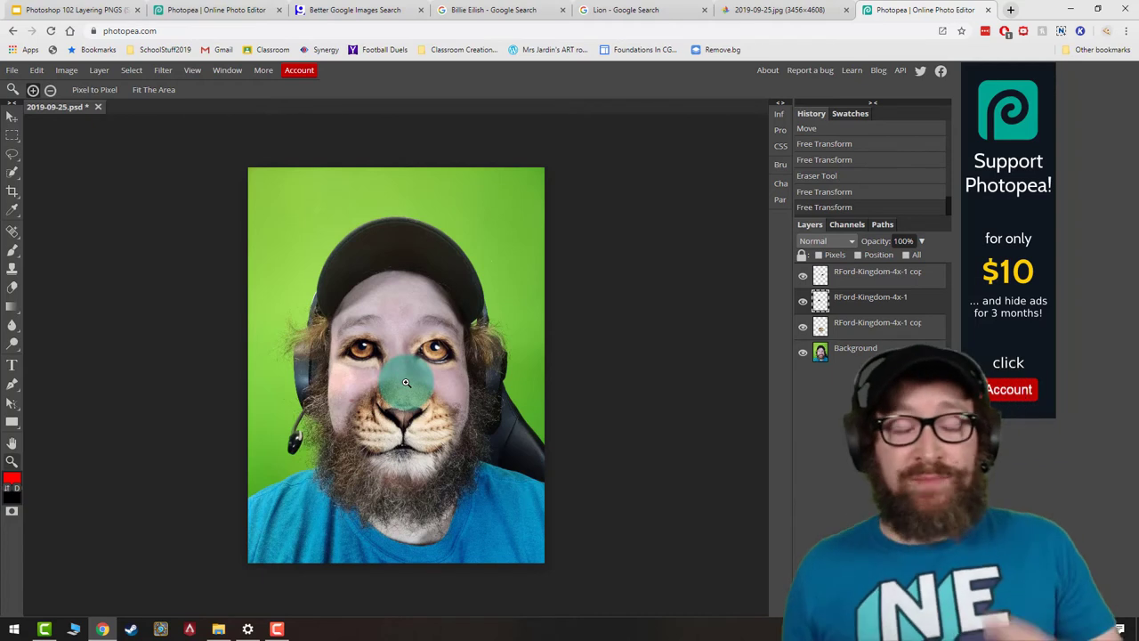
# Apply a Color Balance adjustment to the Background portrait so its skin and beard tones match the lion's warm fur.
pyautogui.click(859, 348)
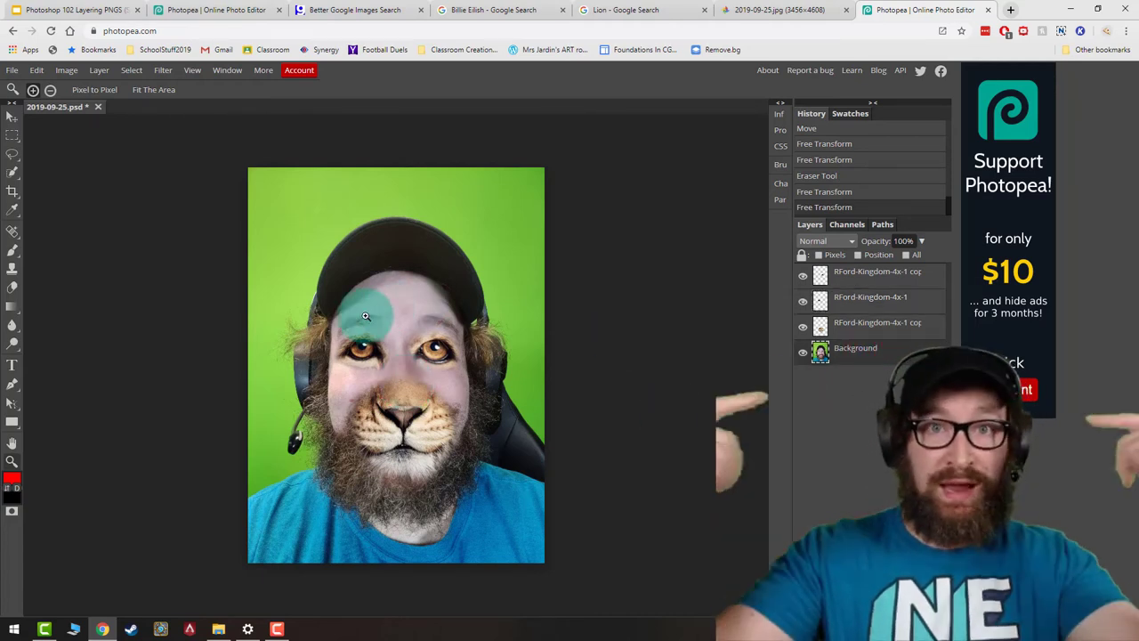
pyautogui.click(853, 352)
pyautogui.click(65, 70)
pyautogui.moveTo(74, 91)
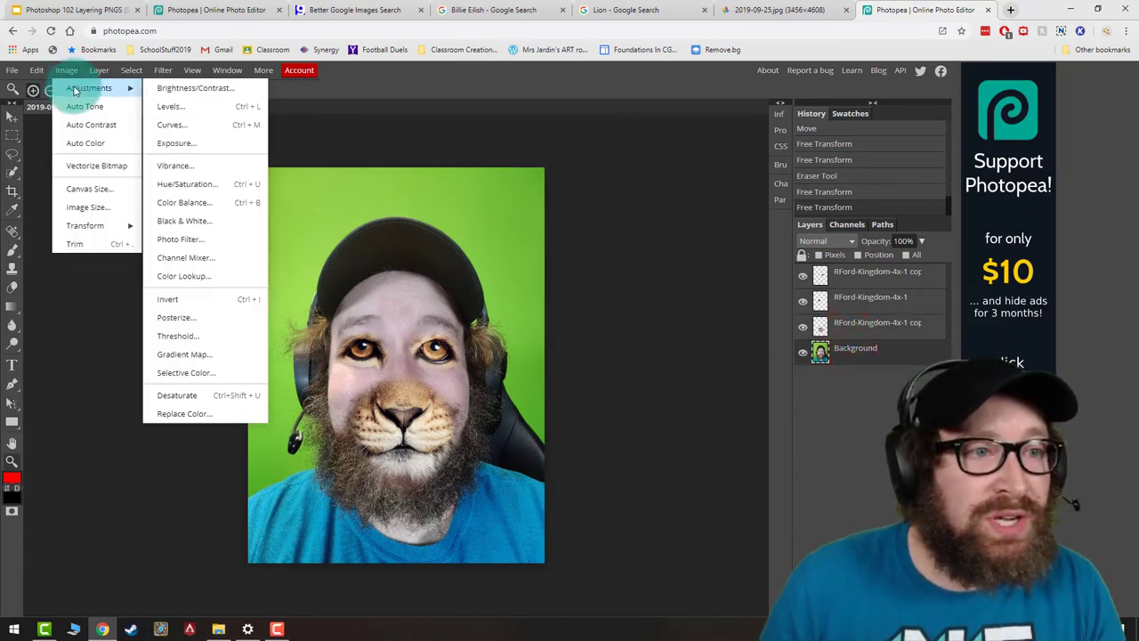
pyautogui.click(185, 205)
pyautogui.moveTo(287, 157); pyautogui.dragTo(712, 158)
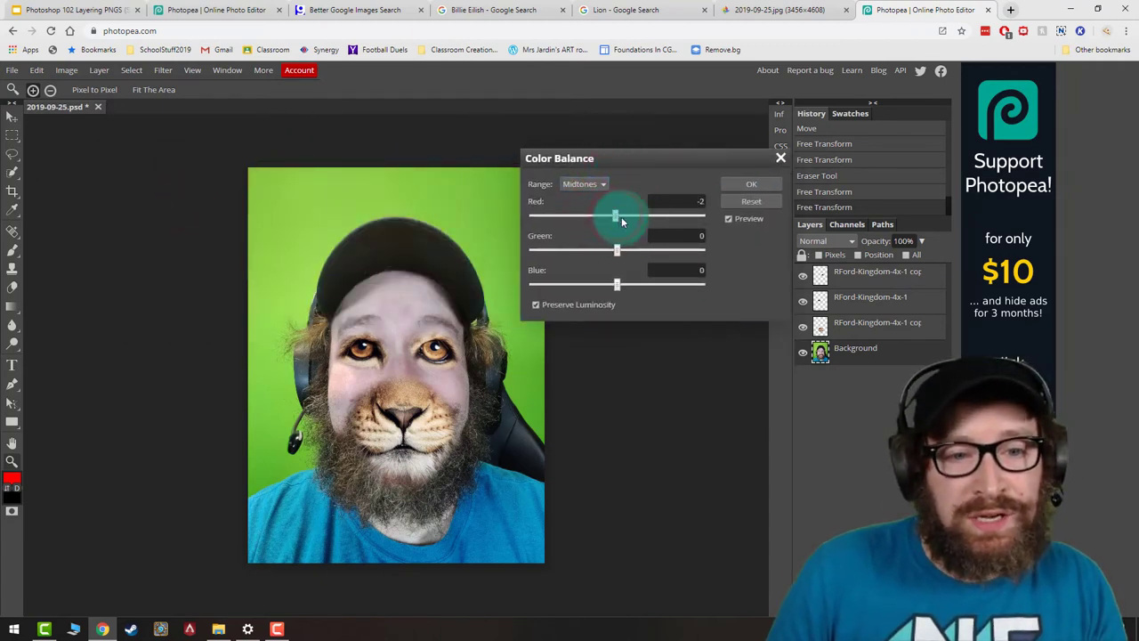
pyautogui.moveTo(595, 219)
pyautogui.mouseDown()
pyautogui.moveTo(648, 221)
pyautogui.moveTo(593, 217)
pyautogui.mouseUp()
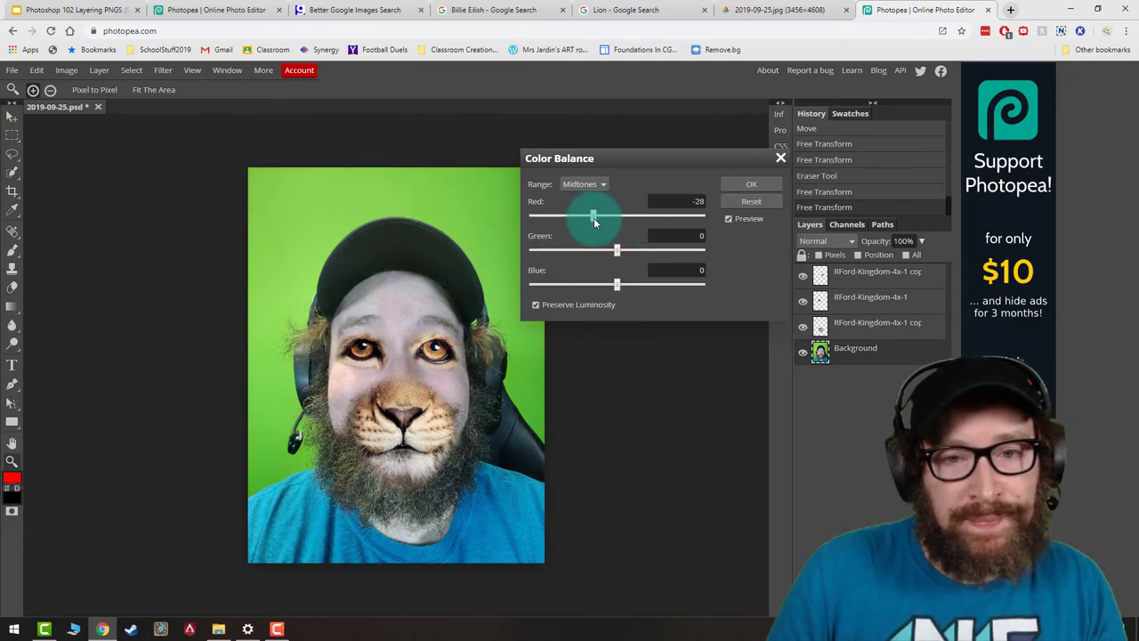
pyautogui.press('Return')
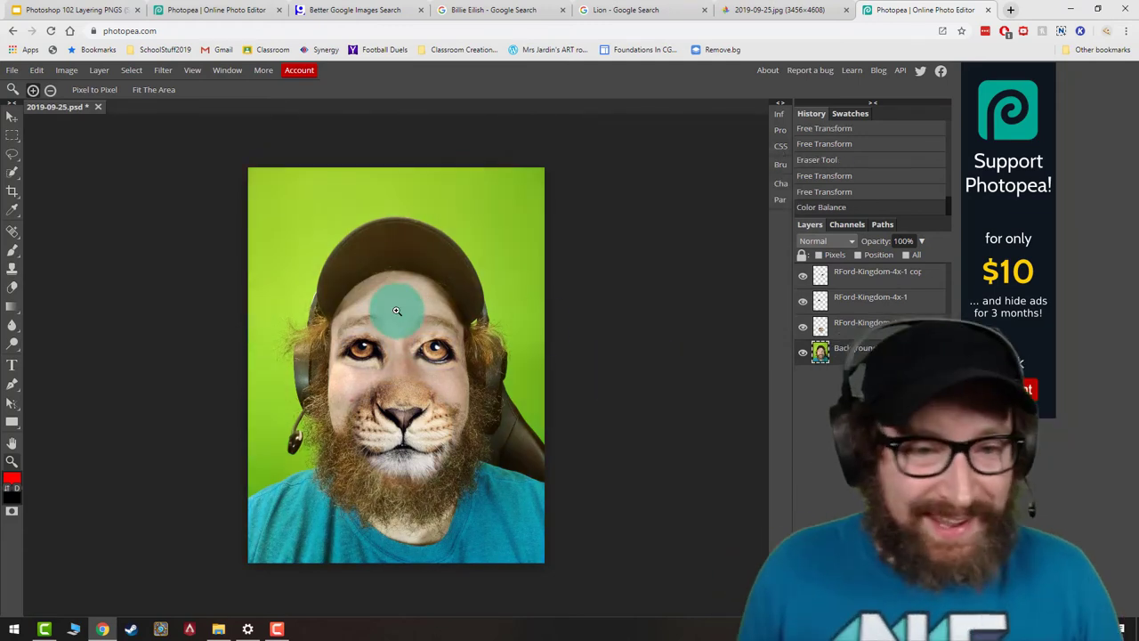
pyautogui.click(414, 383)
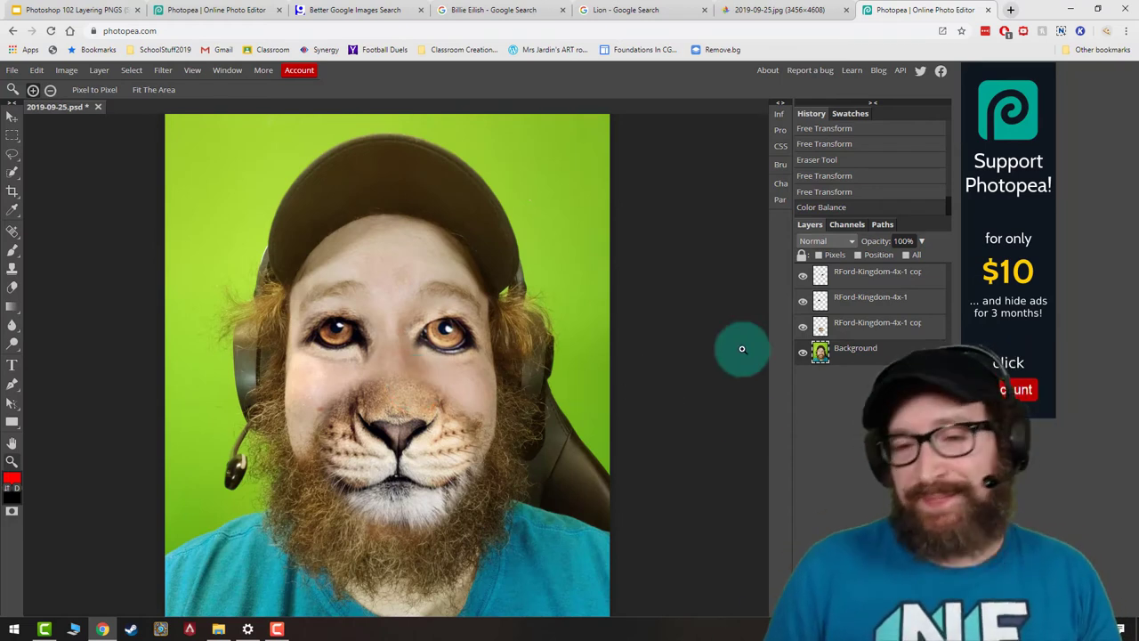
# Place the RFord-Kingdom-4x-1 lion cutout into the portrait again, enlarged over the head, as a rasterized layer.
pyautogui.click(12, 70)
pyautogui.click(36, 119)
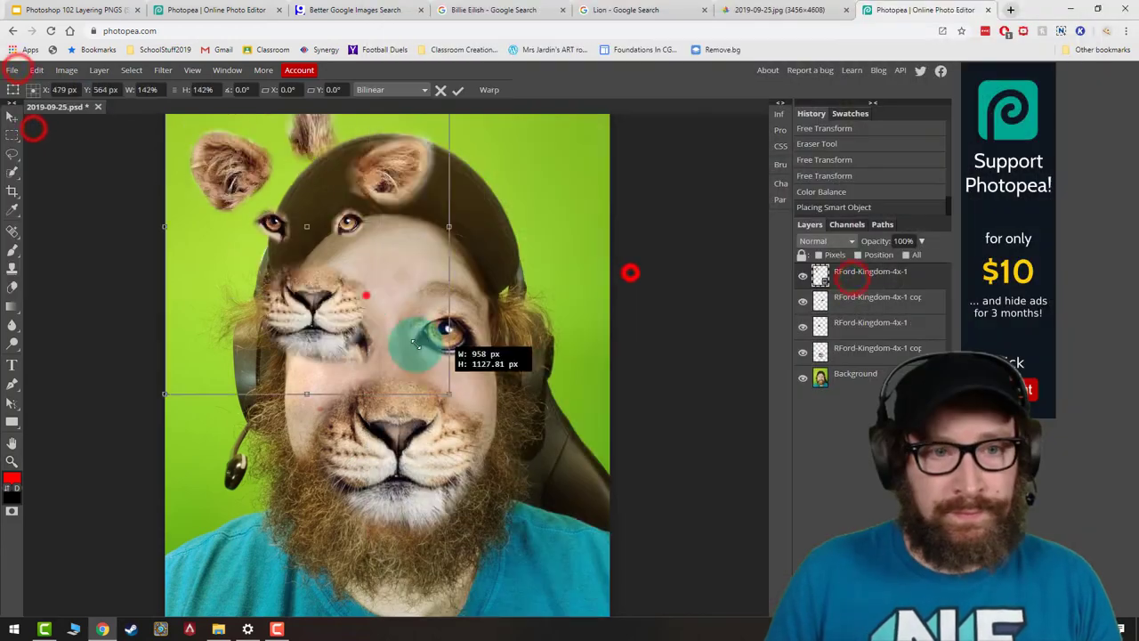
pyautogui.press('Return')
pyautogui.rightClick(857, 270)
pyautogui.click(789, 421)
# Erase the placed lion down to its ears and hair tuft, and duplicate that layer twice with both copies hidden.
pyautogui.click(12, 286)
pyautogui.click(338, 331)
pyautogui.rightClick(856, 272)
pyautogui.click(803, 316)
pyautogui.rightClick(851, 275)
pyautogui.click(799, 317)
pyautogui.click(803, 303)
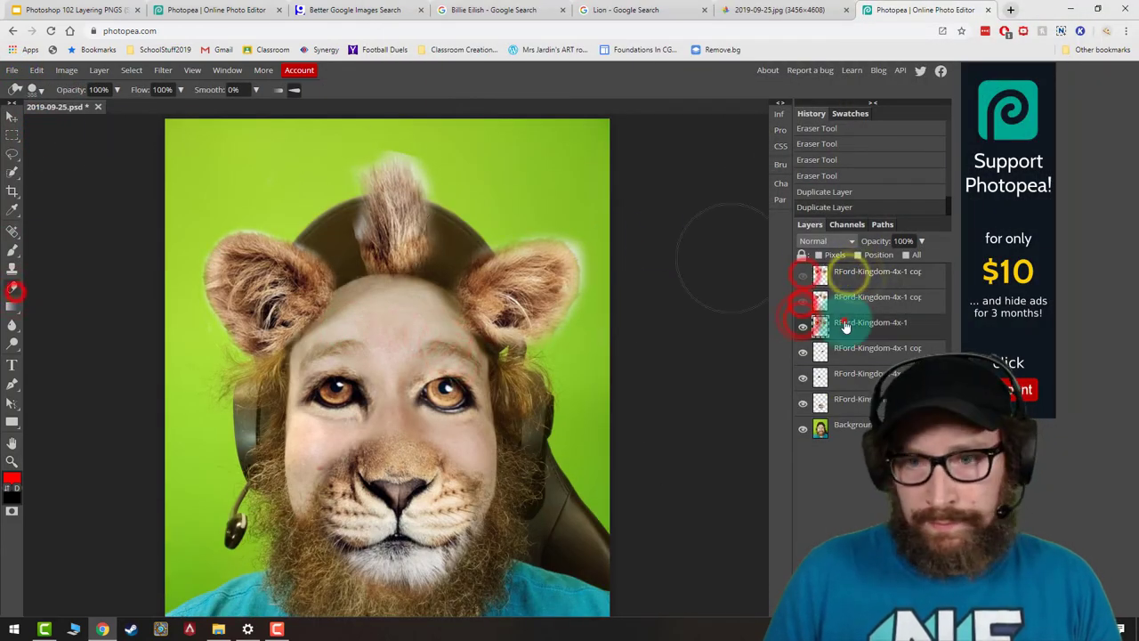
# Erase the hair tuft and the ear on the image's right from the visible lion layer and shift the remaining ear slightly.
pyautogui.click(844, 323)
pyautogui.moveTo(392, 204); pyautogui.dragTo(534, 303)
pyautogui.click(13, 118)
pyautogui.moveTo(257, 300); pyautogui.dragTo(263, 312)
# Rotate and position the ear on the image's left with Free Transform so it sits against the side of the cap.
pyautogui.click(36, 69)
pyautogui.click(95, 307)
pyautogui.moveTo(185, 147); pyautogui.dragTo(157, 187)
pyautogui.moveTo(248, 288); pyautogui.dragTo(263, 274)
pyautogui.moveTo(522, 341); pyautogui.dragTo(514, 350)
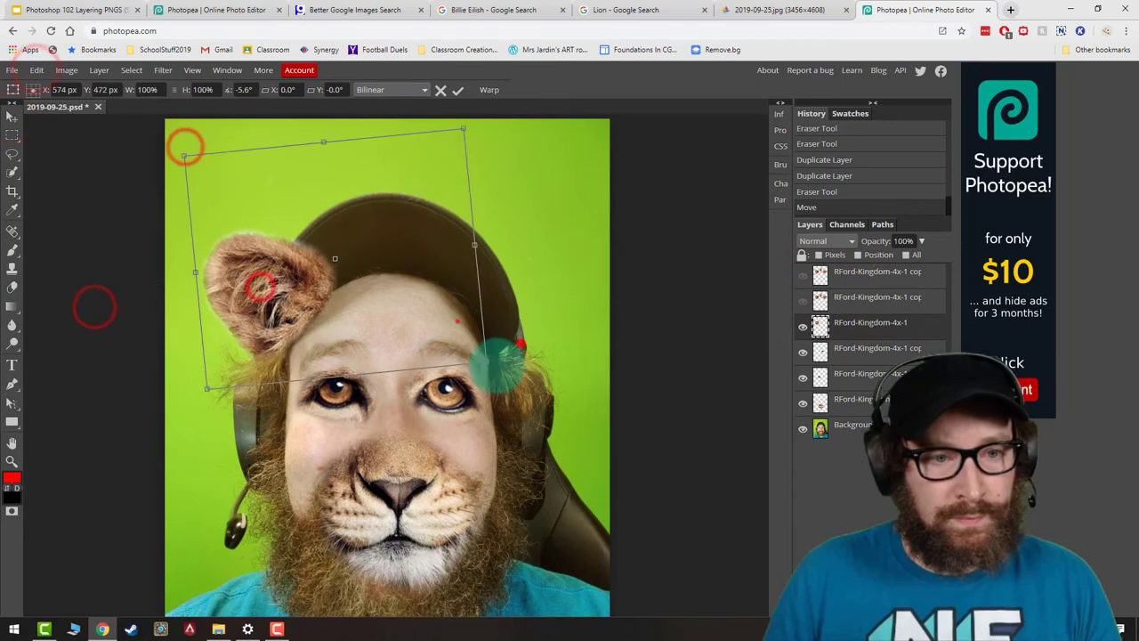
pyautogui.press('Return')
# Show only the first hidden ears-and-tuft copy, erase both its ears, and center the hair tuft on the cap.
pyautogui.click(12, 286)
pyautogui.click(860, 300)
pyautogui.click(804, 325)
pyautogui.click(804, 301)
pyautogui.moveTo(225, 249); pyautogui.dragTo(285, 286)
pyautogui.click(13, 116)
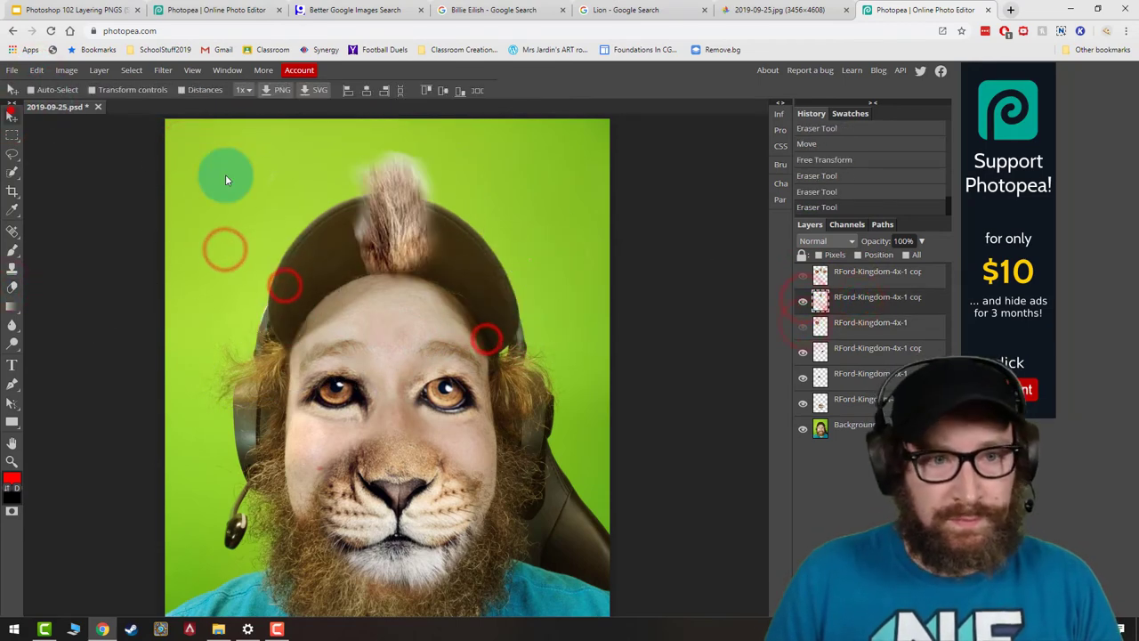
pyautogui.moveTo(387, 223); pyautogui.dragTo(382, 246)
# Show the topmost copy in place of the tuft layer and erase everything except the ear on the image's right.
pyautogui.click(855, 276)
pyautogui.click(802, 275)
pyautogui.click(802, 300)
pyautogui.click(13, 288)
pyautogui.moveTo(219, 259); pyautogui.dragTo(261, 314)
# Resize, rotate and position the ear on the image's right with Free Transform to match the opposite ear.
pyautogui.click(35, 71)
pyautogui.click(74, 306)
pyautogui.moveTo(501, 303); pyautogui.dragTo(491, 310)
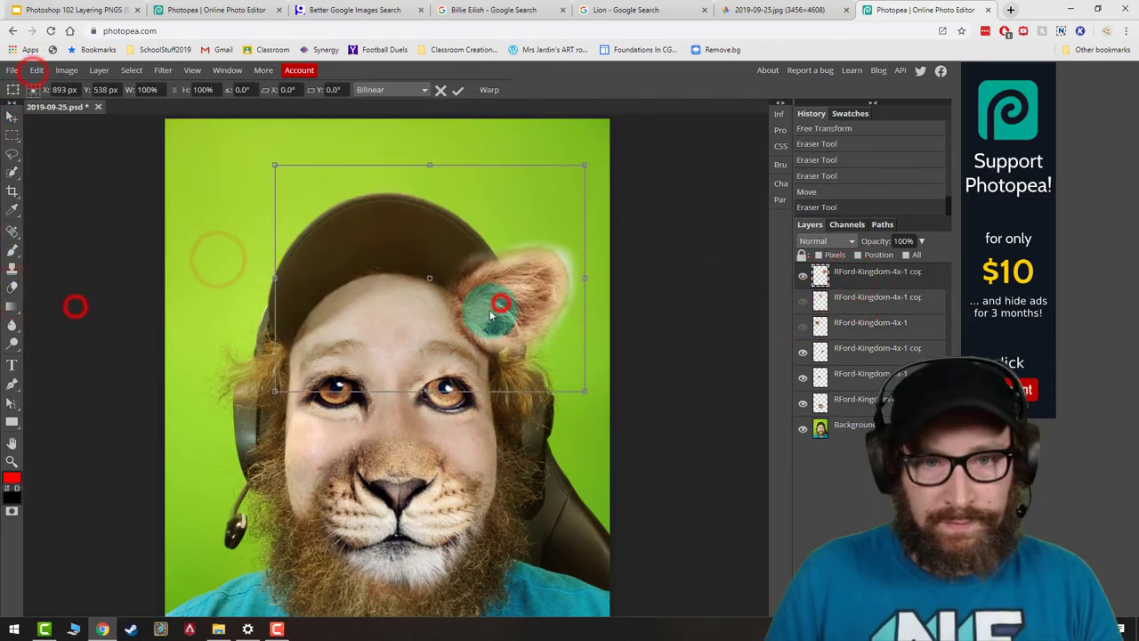
pyautogui.moveTo(597, 155); pyautogui.dragTo(612, 169)
pyautogui.moveTo(547, 267); pyautogui.dragTo(564, 256)
pyautogui.moveTo(646, 199); pyautogui.dragTo(650, 208)
pyautogui.moveTo(576, 221); pyautogui.dragTo(569, 232)
pyautogui.press('Return')
# Show the hidden lion layers and nudge the combined ears and tuft on the head, checking the fit by toggling their visibility.
pyautogui.click(799, 301)
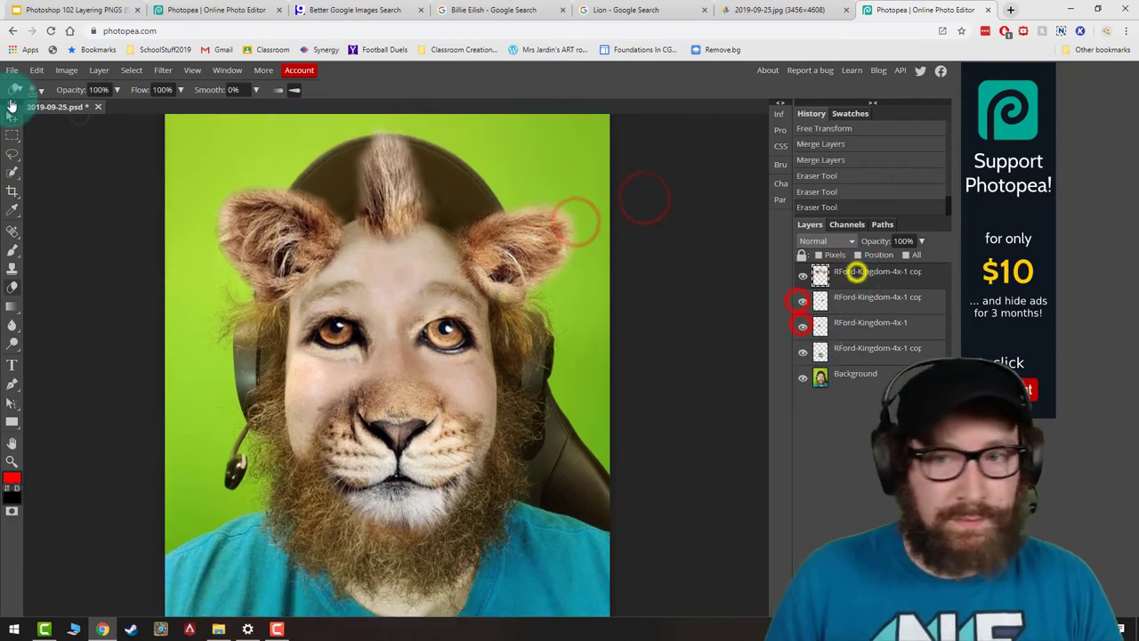
pyautogui.click(12, 116)
pyautogui.moveTo(409, 190); pyautogui.dragTo(412, 194)
pyautogui.scroll(1, 642, 293)
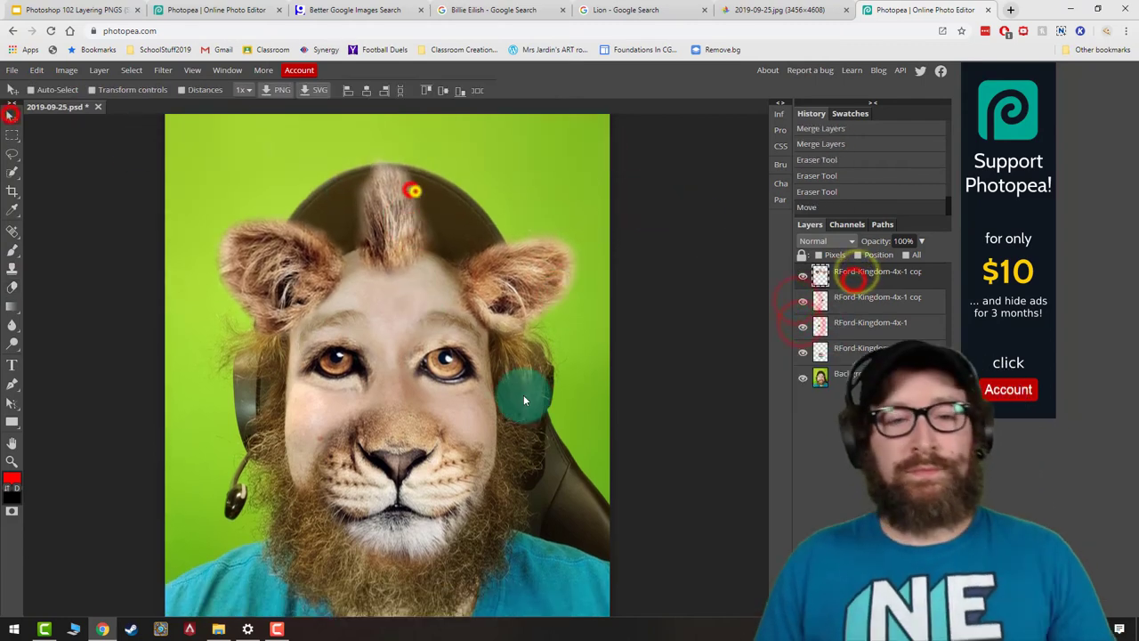
pyautogui.click(801, 277)
pyautogui.click(802, 277)
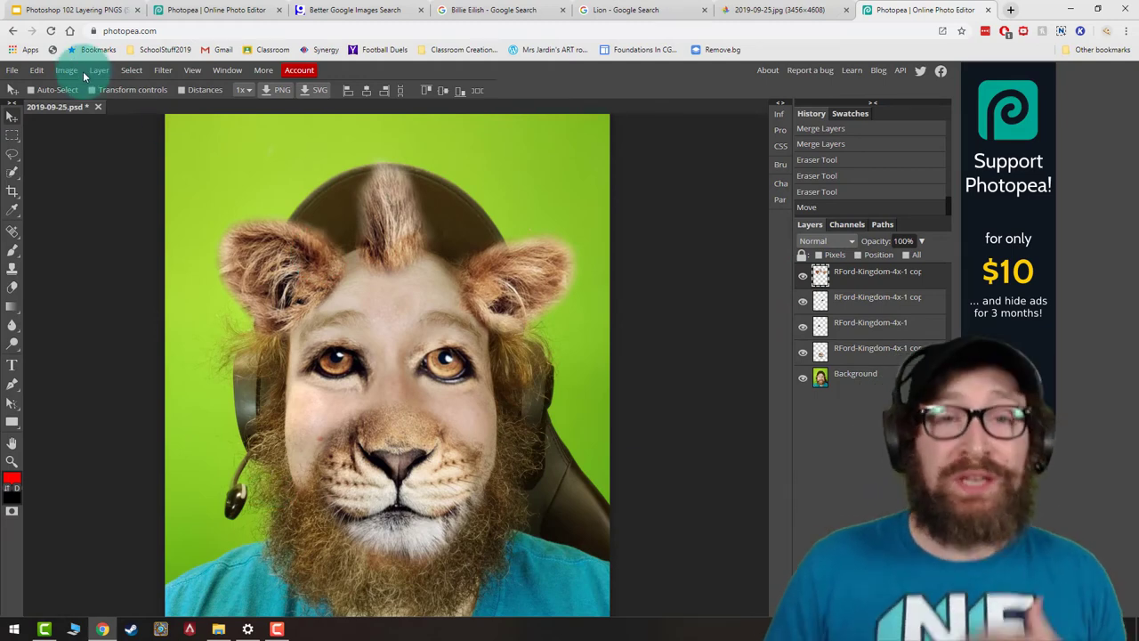
pyautogui.click(850, 378)
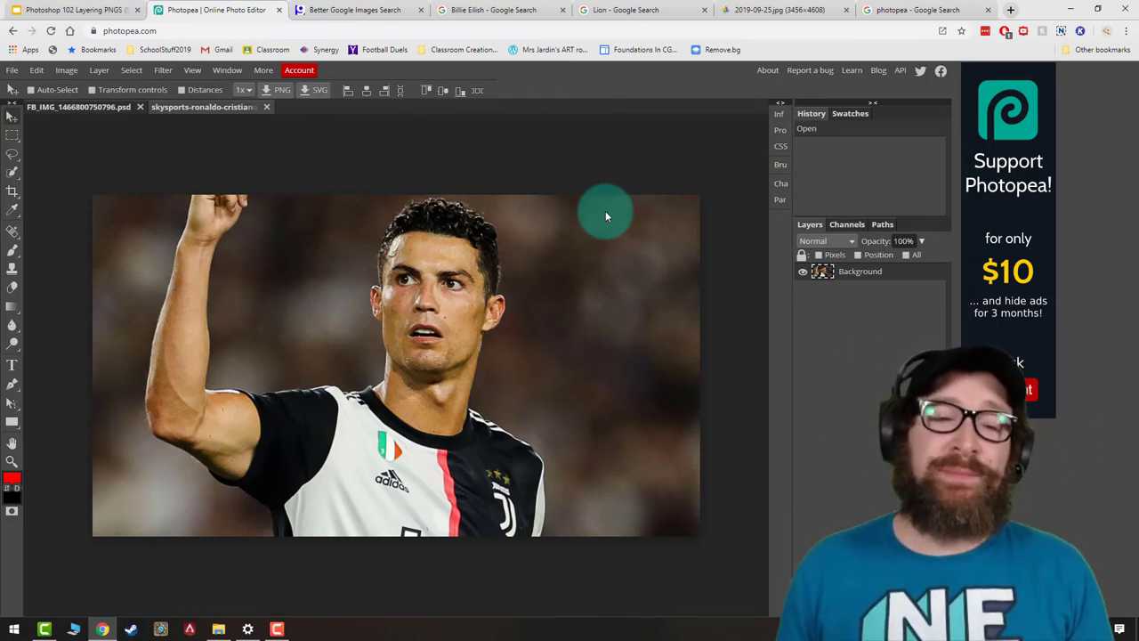
# Place the BE Eyes PNG image into the skysports-ronaldo photo.
pyautogui.click(11, 69)
pyautogui.click(24, 107)
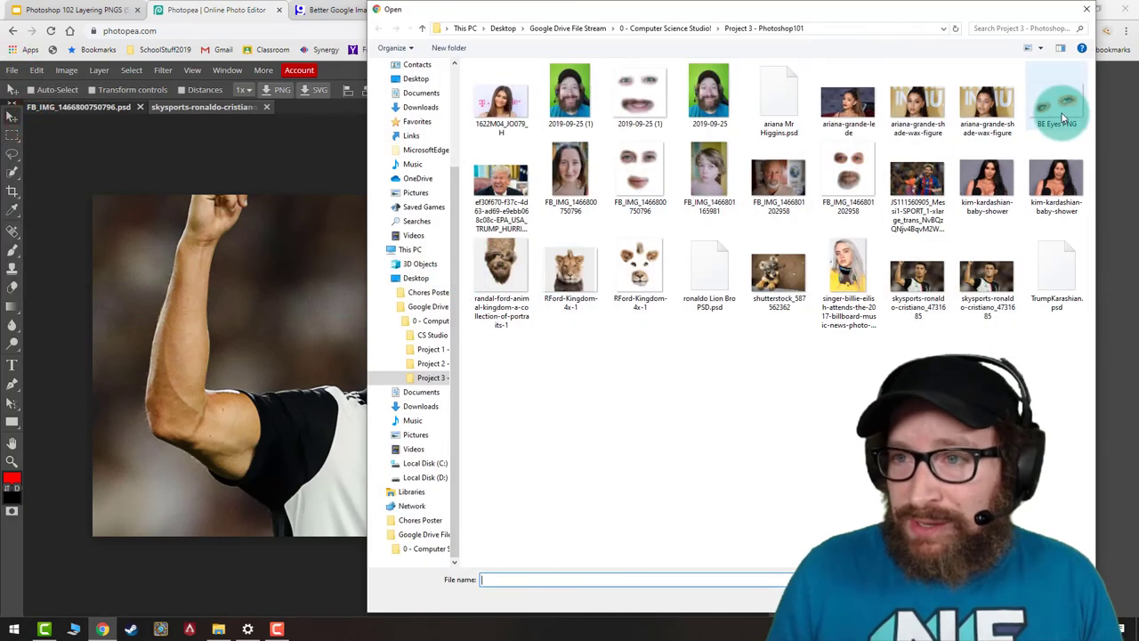
pyautogui.doubleClick(1059, 105)
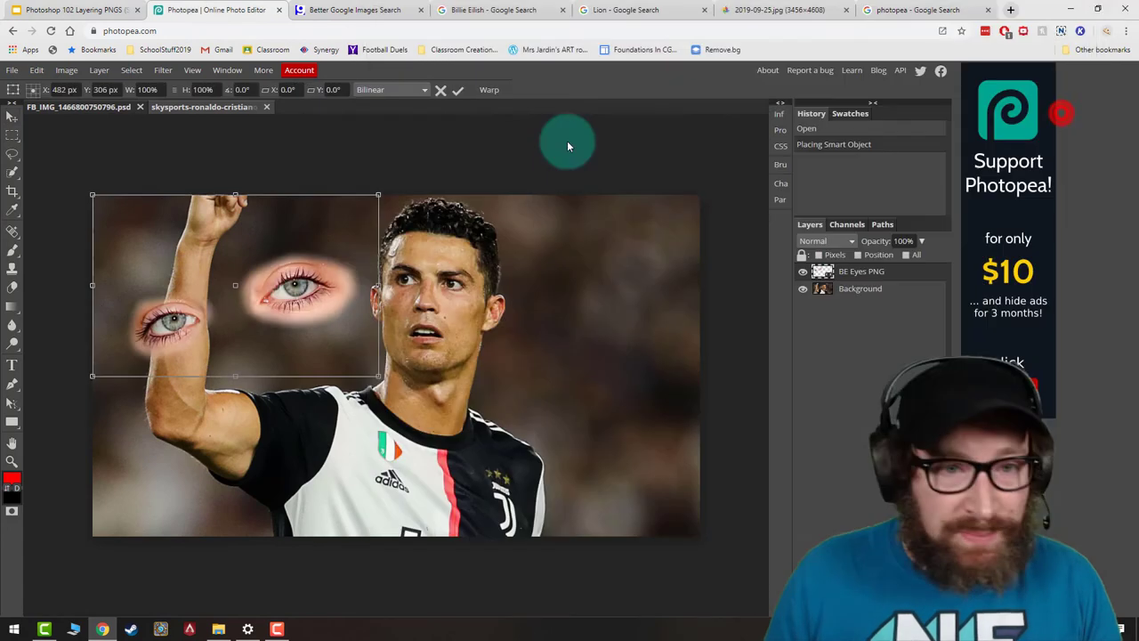
# Rotate, shrink and position the placed eyes over the footballer's own eyes.
pyautogui.moveTo(318, 254); pyautogui.dragTo(522, 254)
pyautogui.moveTo(623, 192); pyautogui.dragTo(622, 257)
pyautogui.moveTo(532, 304)
pyautogui.mouseDown()
pyautogui.moveTo(560, 285)
pyautogui.moveTo(537, 286)
pyautogui.mouseUp()
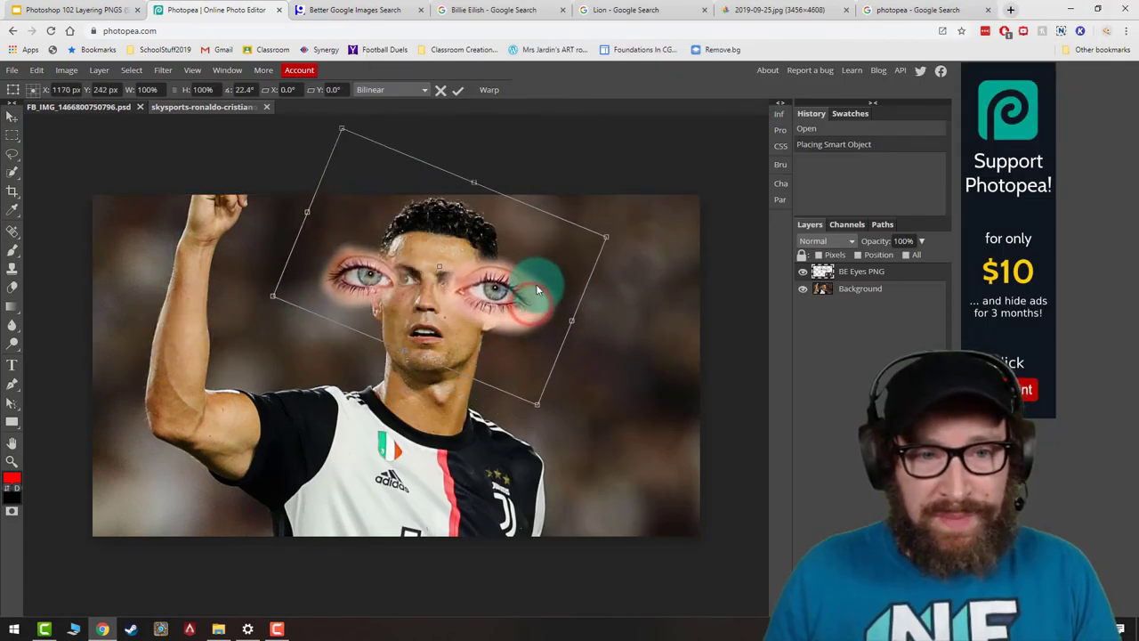
pyautogui.moveTo(605, 237); pyautogui.dragTo(494, 238)
pyautogui.moveTo(464, 242); pyautogui.dragTo(485, 305)
pyautogui.moveTo(534, 258); pyautogui.dragTo(499, 260)
pyautogui.moveTo(456, 291); pyautogui.dragTo(470, 293)
pyautogui.press('Return')
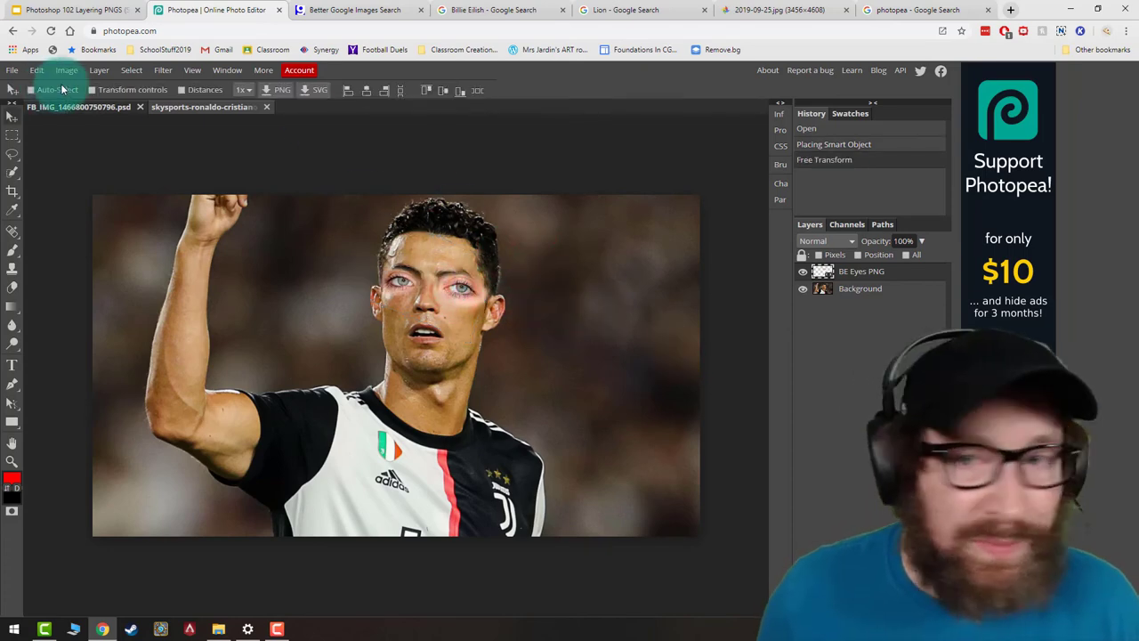
# Duplicate the BE Eyes PNG layer.
pyautogui.click(862, 274)
pyautogui.rightClick(862, 276)
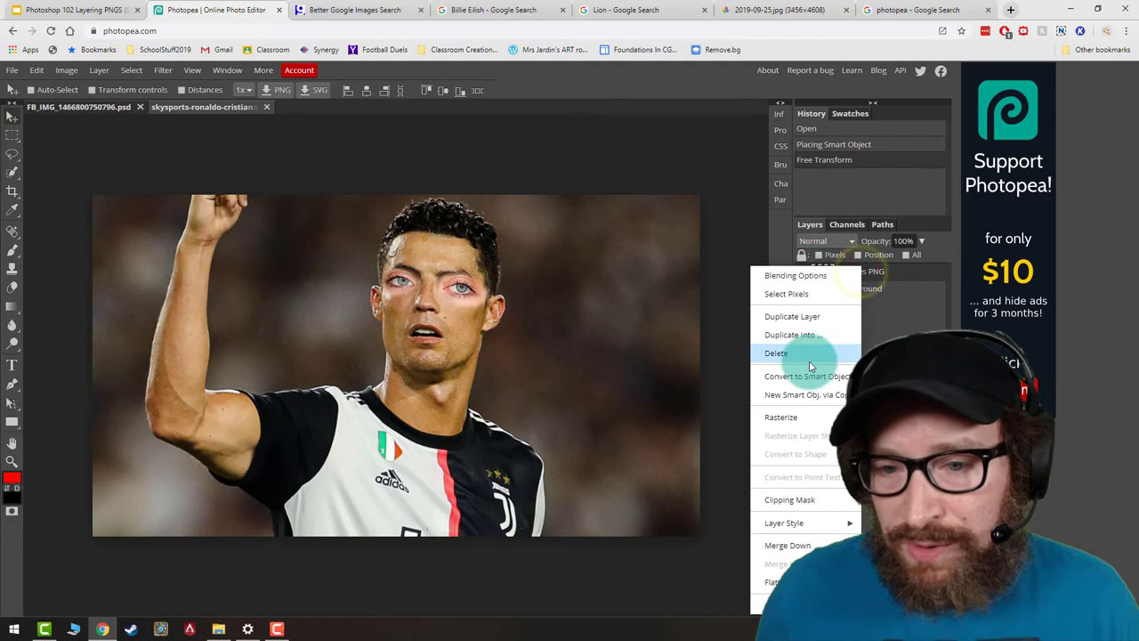
pyautogui.click(796, 313)
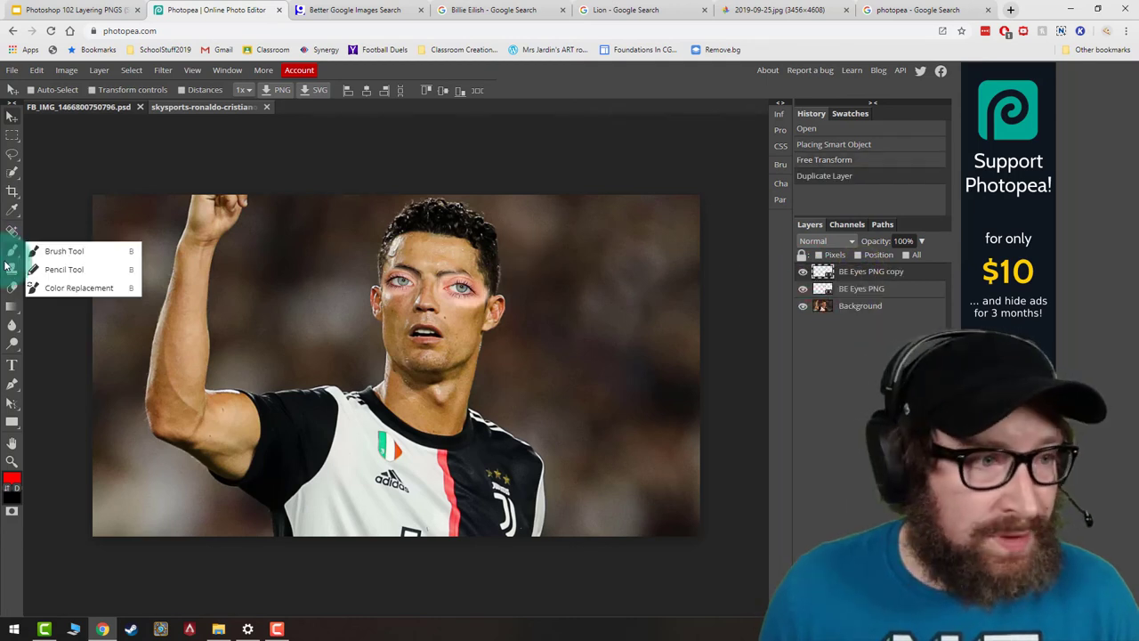
# Choose the Eraser at 100% hardness and rasterize both the BE Eyes PNG copy and BE Eyes PNG layers.
pyautogui.click(11, 288)
pyautogui.click(36, 90)
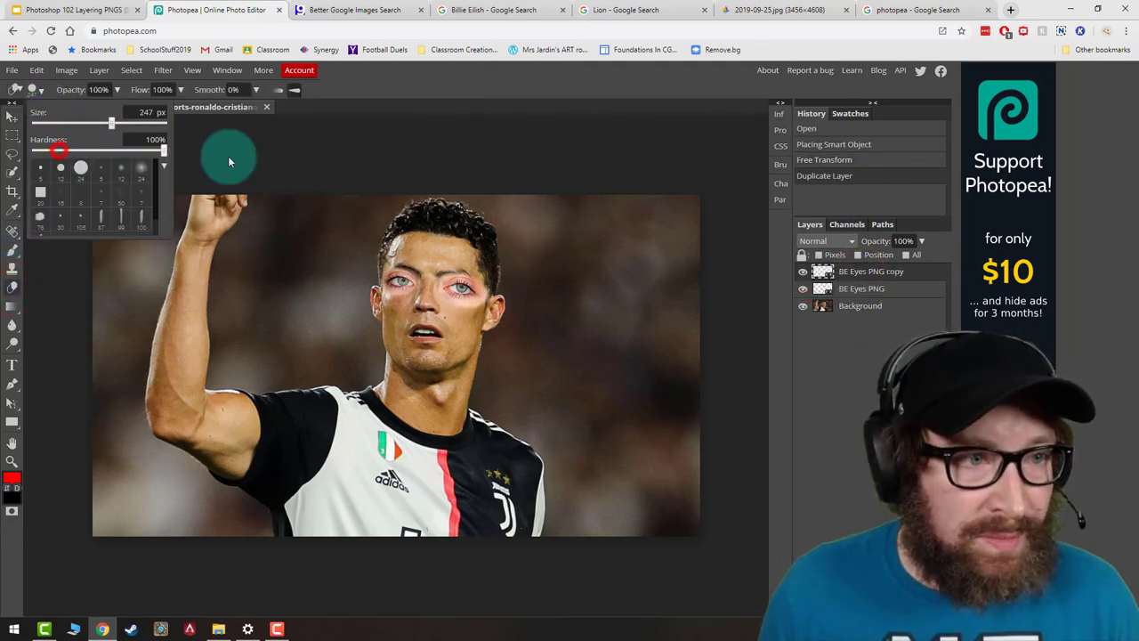
pyautogui.click(462, 289)
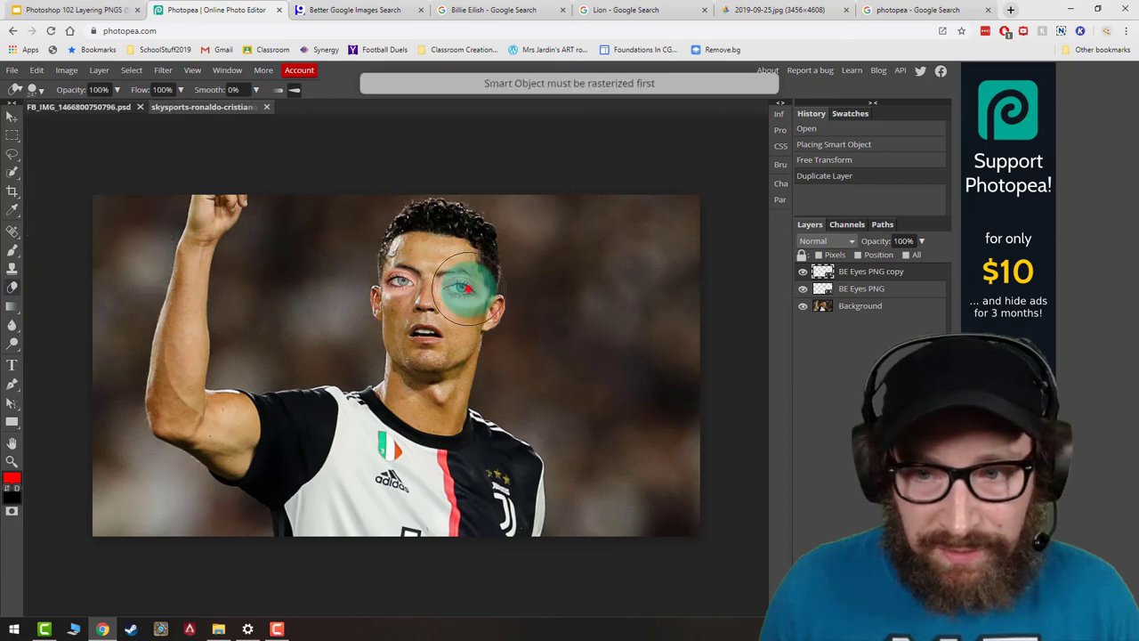
pyautogui.rightClick(861, 271)
pyautogui.click(799, 421)
pyautogui.rightClick(843, 288)
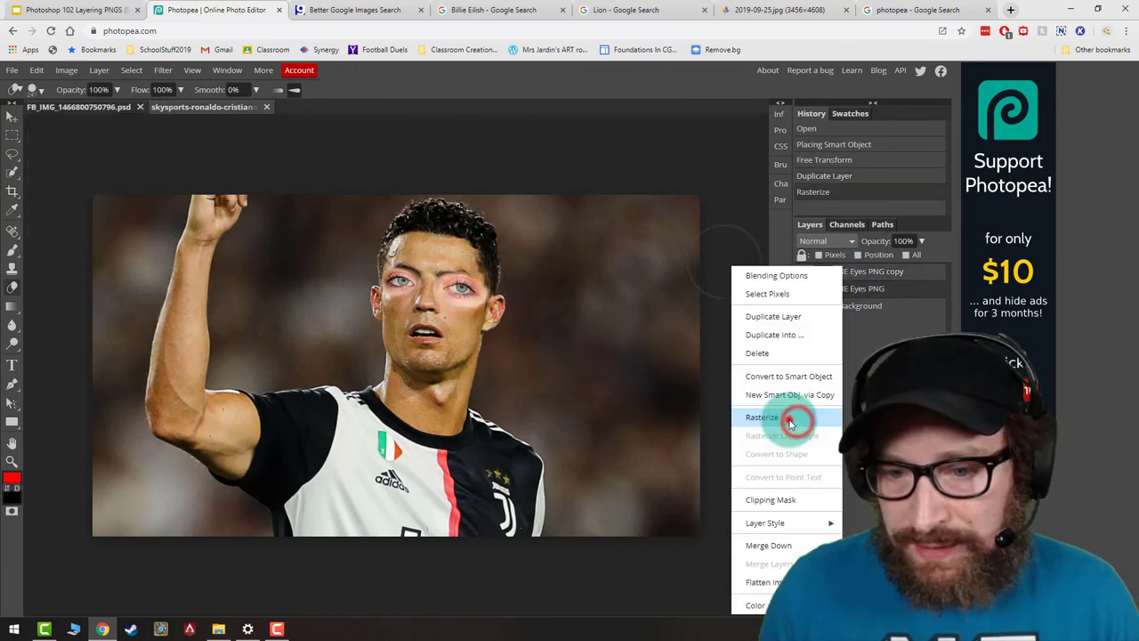
pyautogui.click(790, 419)
# Erase the eye on the image's right from BE Eyes PNG copy and the eye on the image's left from BE Eyes PNG.
pyautogui.click(846, 271)
pyautogui.click(465, 290)
pyautogui.click(852, 289)
pyautogui.moveTo(423, 267)
pyautogui.mouseDown()
pyautogui.moveTo(407, 258)
pyautogui.moveTo(386, 279)
pyautogui.mouseUp()
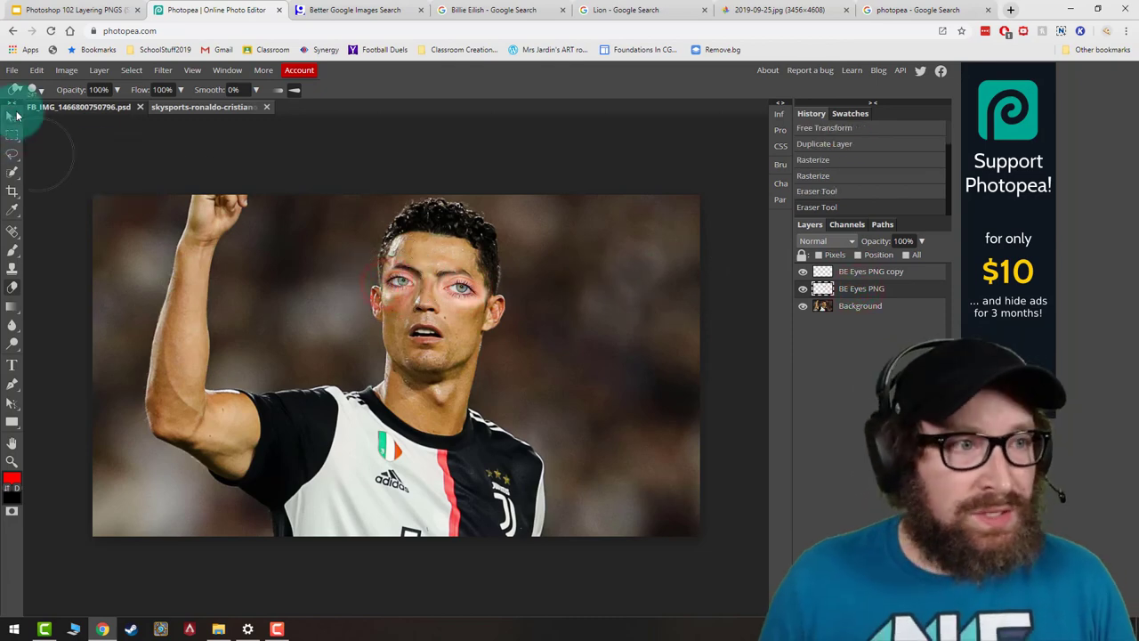
# Move the eye on the BE Eyes PNG layer inward and scale it down over the footballer's eye on the image's right.
pyautogui.click(12, 460)
pyautogui.click(418, 279)
pyautogui.click(12, 116)
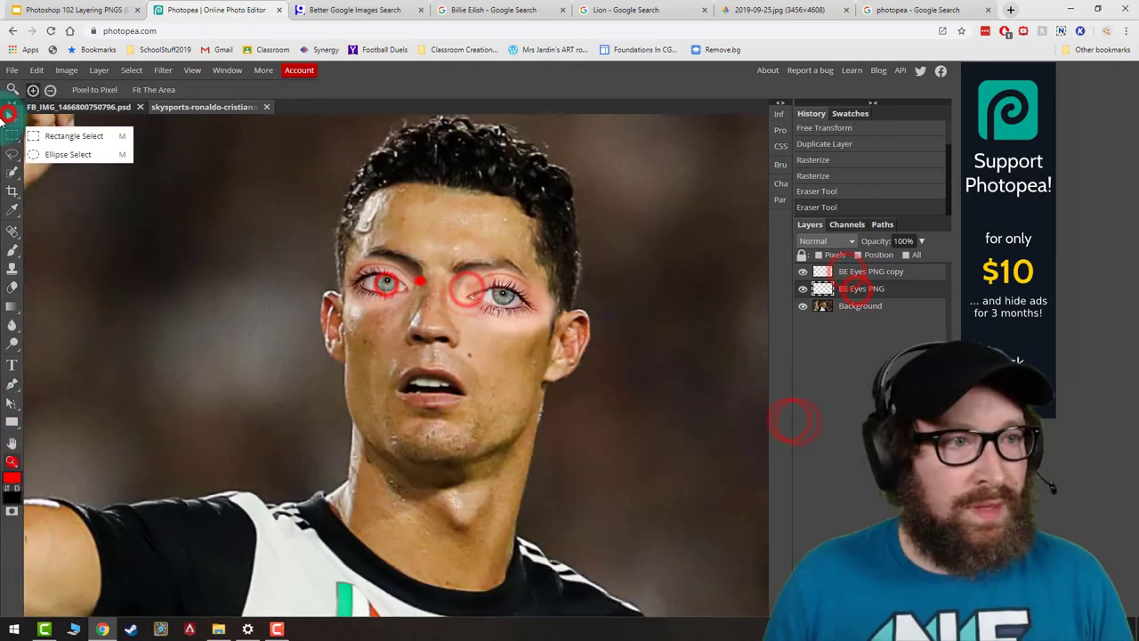
pyautogui.moveTo(415, 281); pyautogui.dragTo(398, 276)
pyautogui.click(36, 70)
pyautogui.click(94, 312)
pyautogui.moveTo(565, 262); pyautogui.dragTo(541, 284)
pyautogui.press('Return')
# Scale the eye on the BE Eyes PNG copy layer to about 92% and merge the two eye layers.
pyautogui.click(854, 272)
pyautogui.click(37, 70)
pyautogui.click(93, 311)
pyautogui.moveTo(341, 248); pyautogui.dragTo(348, 251)
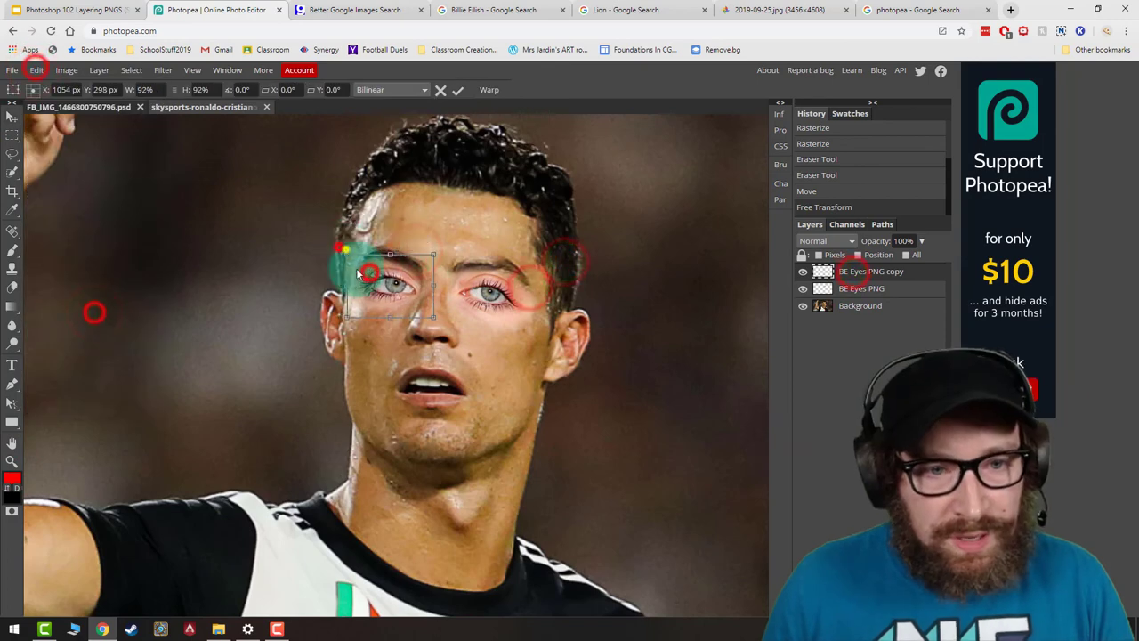
pyautogui.press('Return')
pyautogui.rightClick(846, 277)
pyautogui.click(782, 548)
# Adjust the merged eye layer's Color Balance to blend the pink skin around the eyes with the face.
pyautogui.click(68, 71)
pyautogui.click(193, 202)
pyautogui.rightClick(132, 242)
pyautogui.moveTo(133, 209); pyautogui.dragTo(118, 247)
pyautogui.click(108, 178)
pyautogui.click(105, 189)
pyautogui.moveTo(128, 279); pyautogui.dragTo(145, 280)
pyautogui.click(264, 178)
# Apply a Brightness/Contrast adjustment to the merged eye layer to match the surrounding skin.
pyautogui.click(69, 71)
pyautogui.click(183, 91)
pyautogui.moveTo(218, 161); pyautogui.dragTo(170, 152)
pyautogui.moveTo(132, 193); pyautogui.dragTo(121, 231)
pyautogui.click(259, 177)
# Apply a second Color Balance adjustment to the merged eye layer.
pyautogui.click(73, 72)
pyautogui.moveTo(184, 253); pyautogui.dragTo(210, 286)
pyautogui.click(311, 187)
# Apply a Hue/Saturation adjustment to the merged eye layer, with Lightness set to -5 and Hue and Saturation at 0.
pyautogui.click(58, 70)
pyautogui.click(96, 89)
pyautogui.click(194, 183)
pyautogui.press('a')
pyautogui.moveTo(185, 218); pyautogui.dragTo(189, 220)
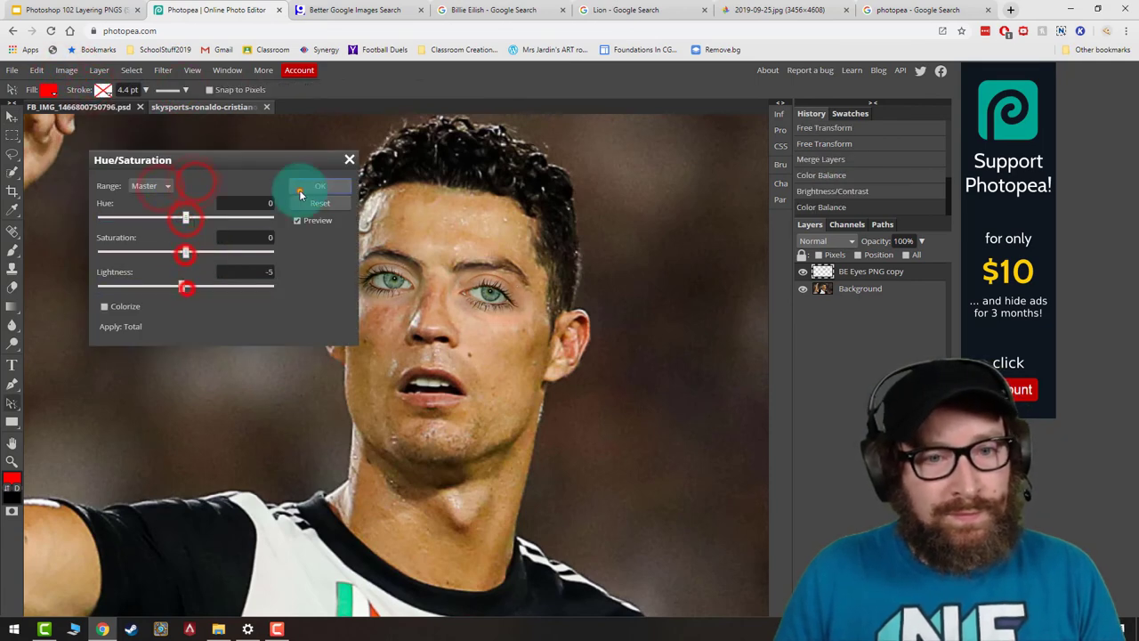
pyautogui.click(303, 189)
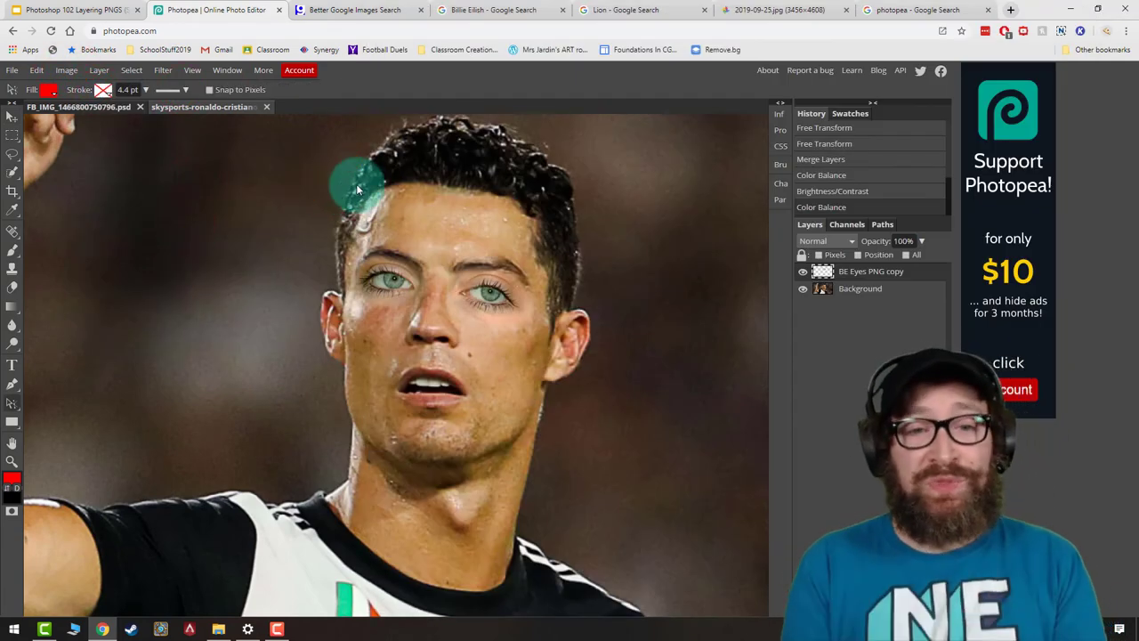